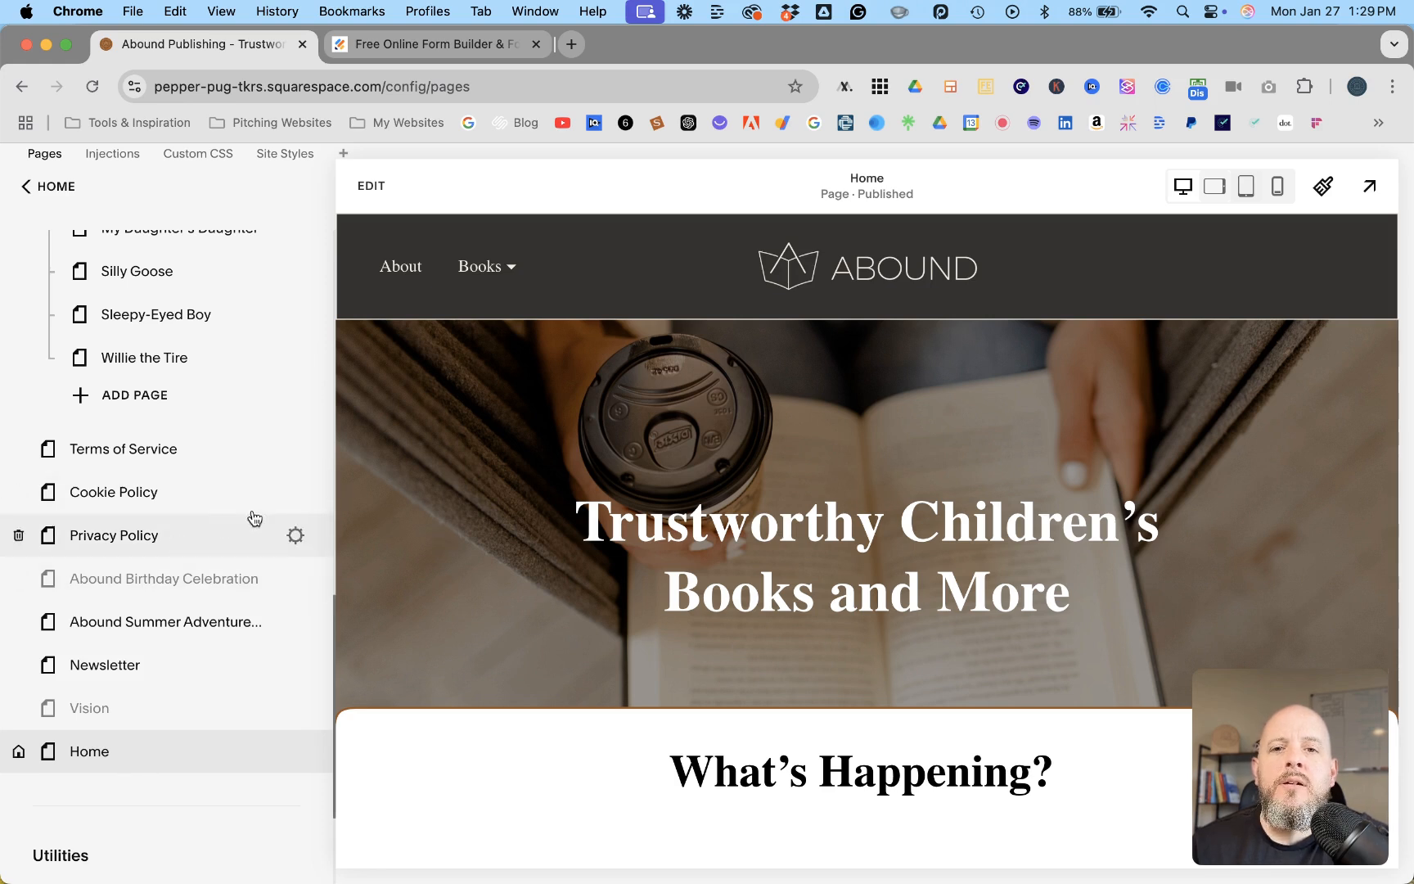
# Step: Open the Abound Summer Adventure Camp page in full-screen preview and go to its Camp Registration form
pyautogui.click(128, 625)
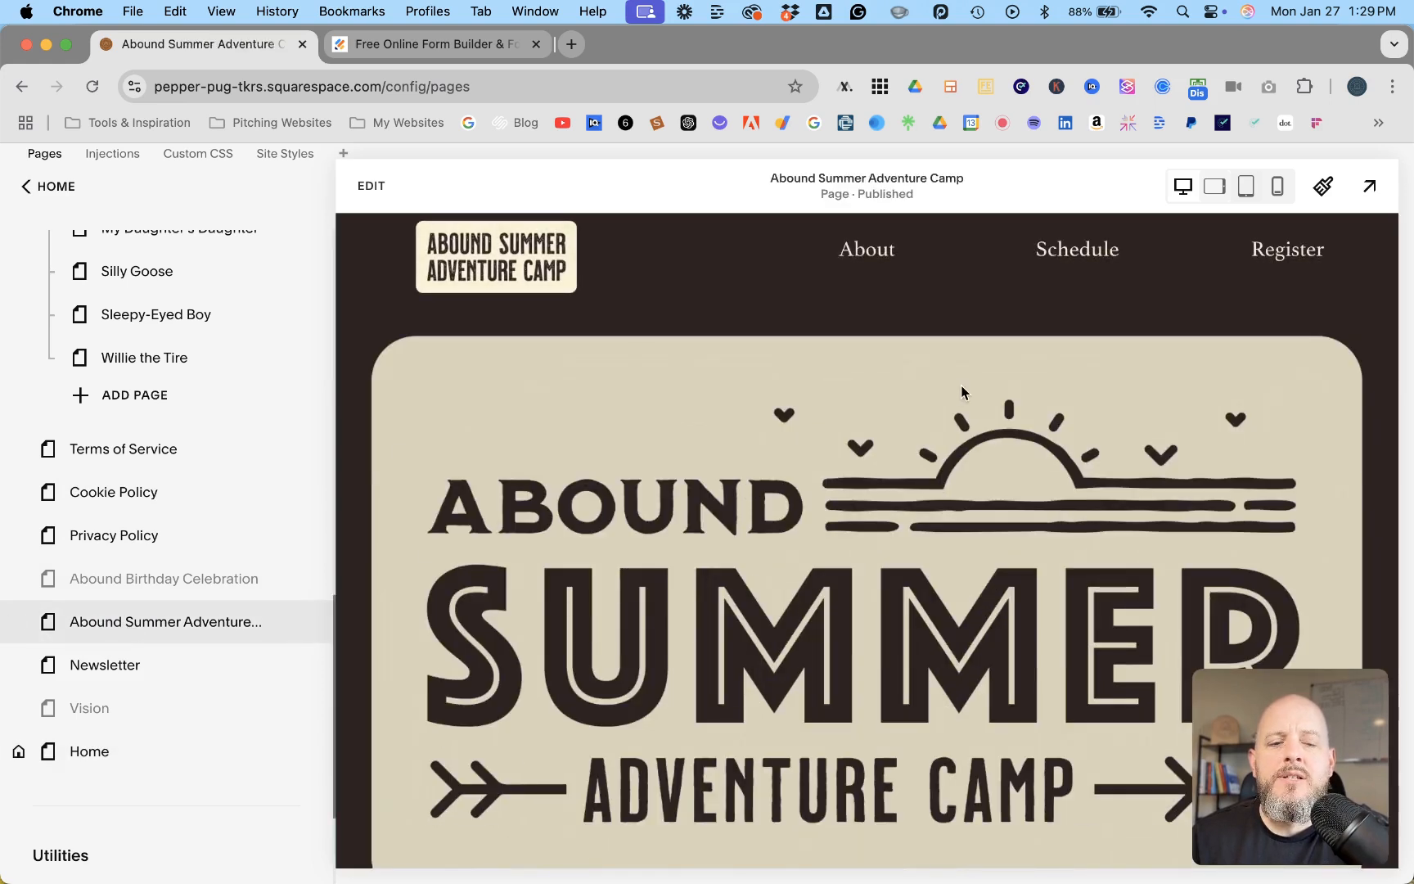
pyautogui.click(1368, 185)
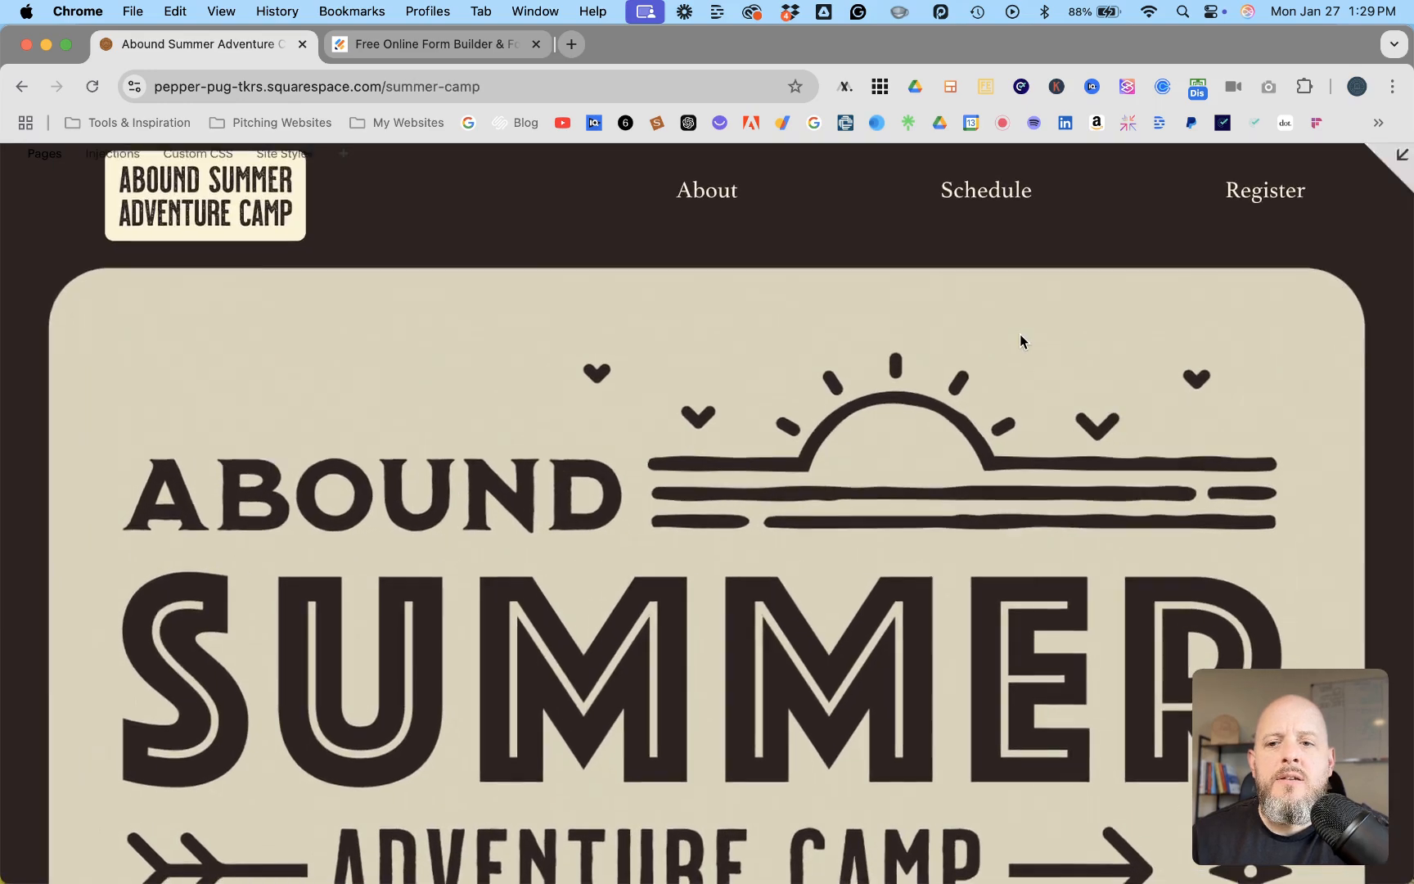
pyautogui.scroll(-5, 1020, 336)
pyautogui.scroll(-20, 1020, 334)
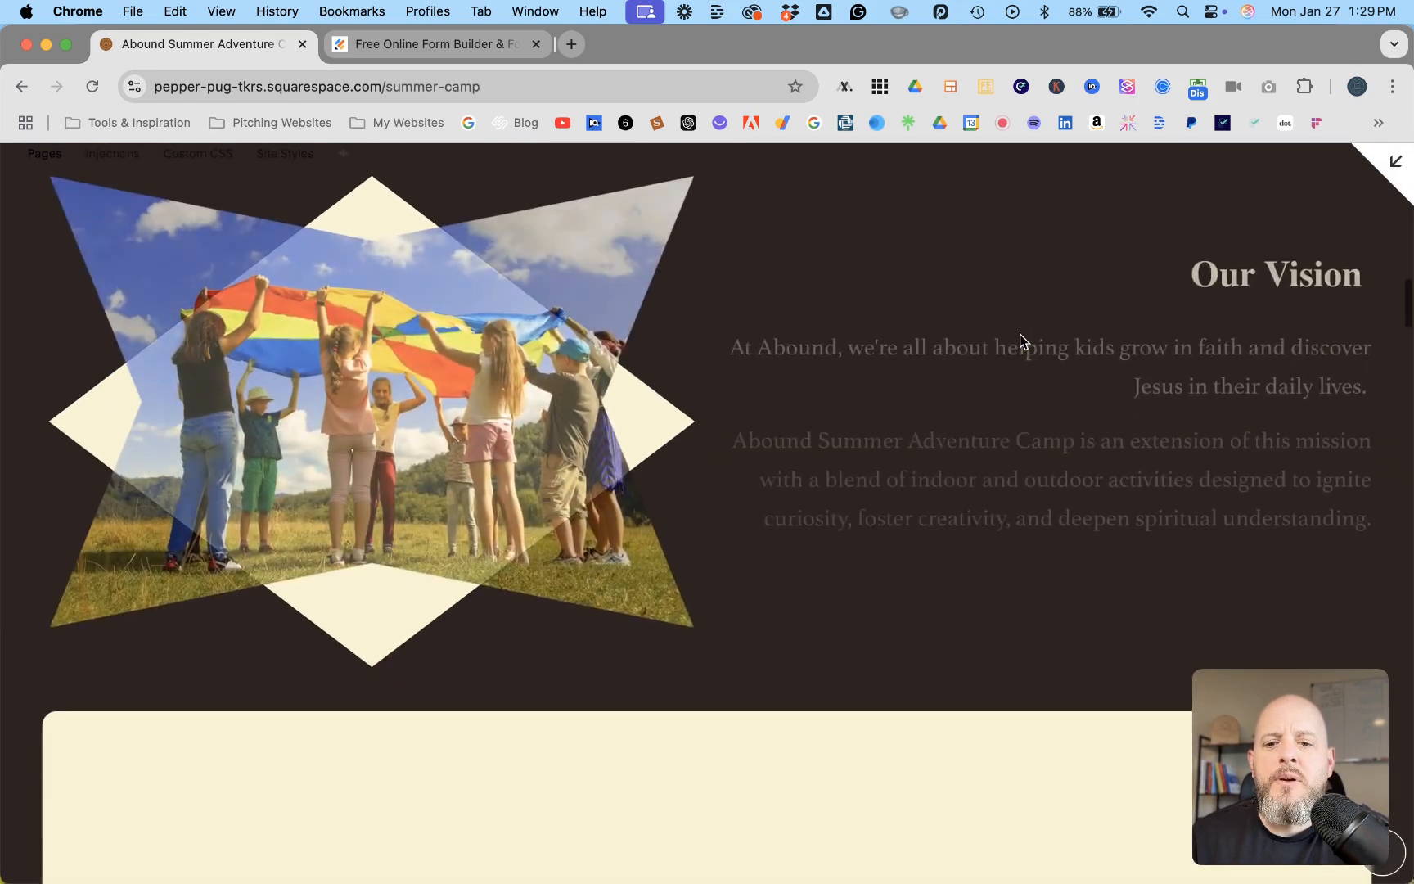
pyautogui.scroll(-20, 1020, 334)
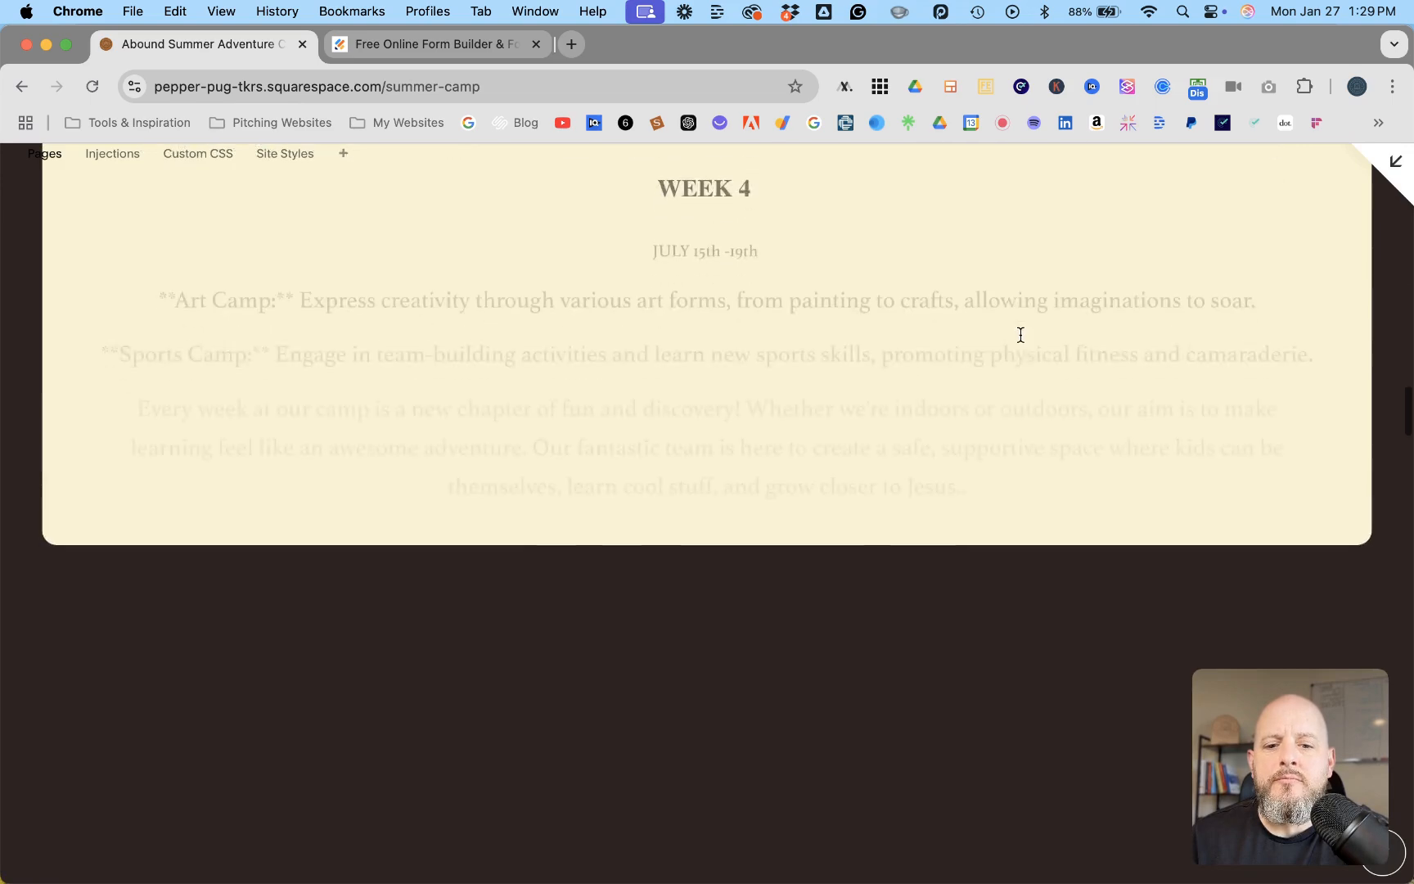
pyautogui.scroll(-10, 1020, 334)
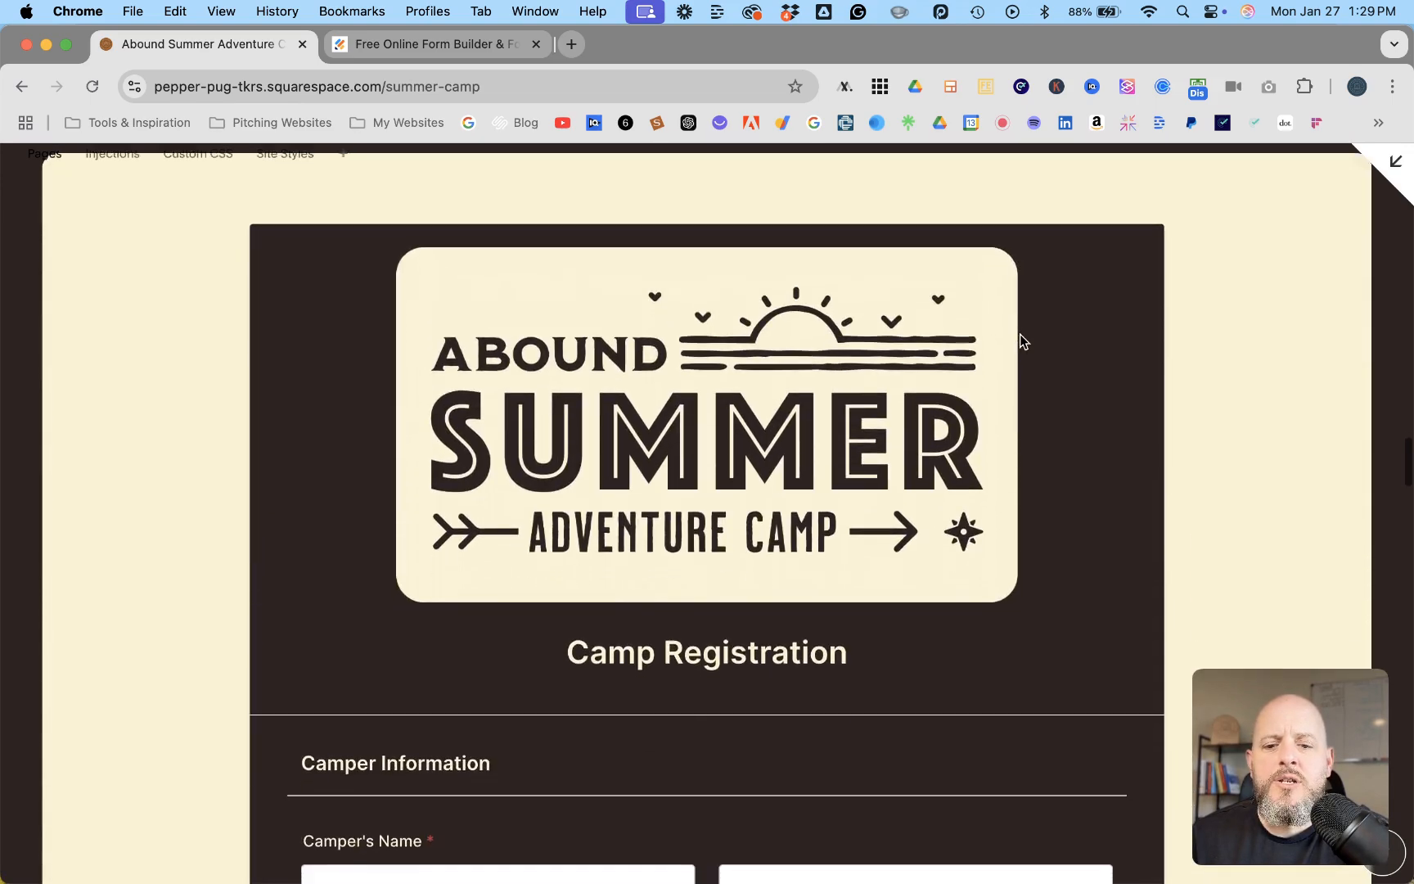
# Step: Examine the registration form's camper, parent/guardian, photo release and emergency fields, plus the consent and medical release texts
pyautogui.scroll(-7, 1020, 333)
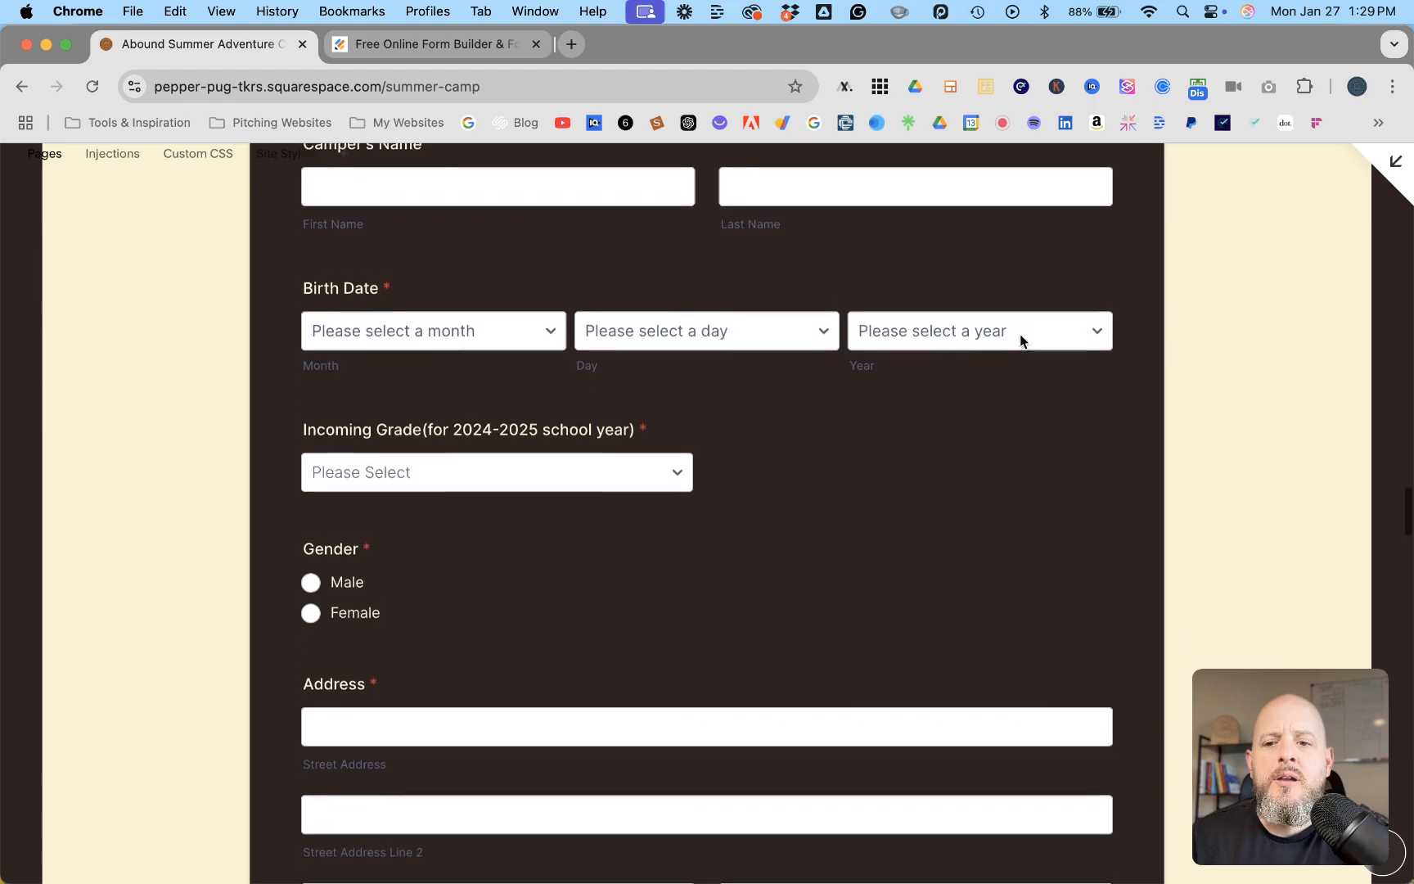
pyautogui.scroll(-6, 1020, 334)
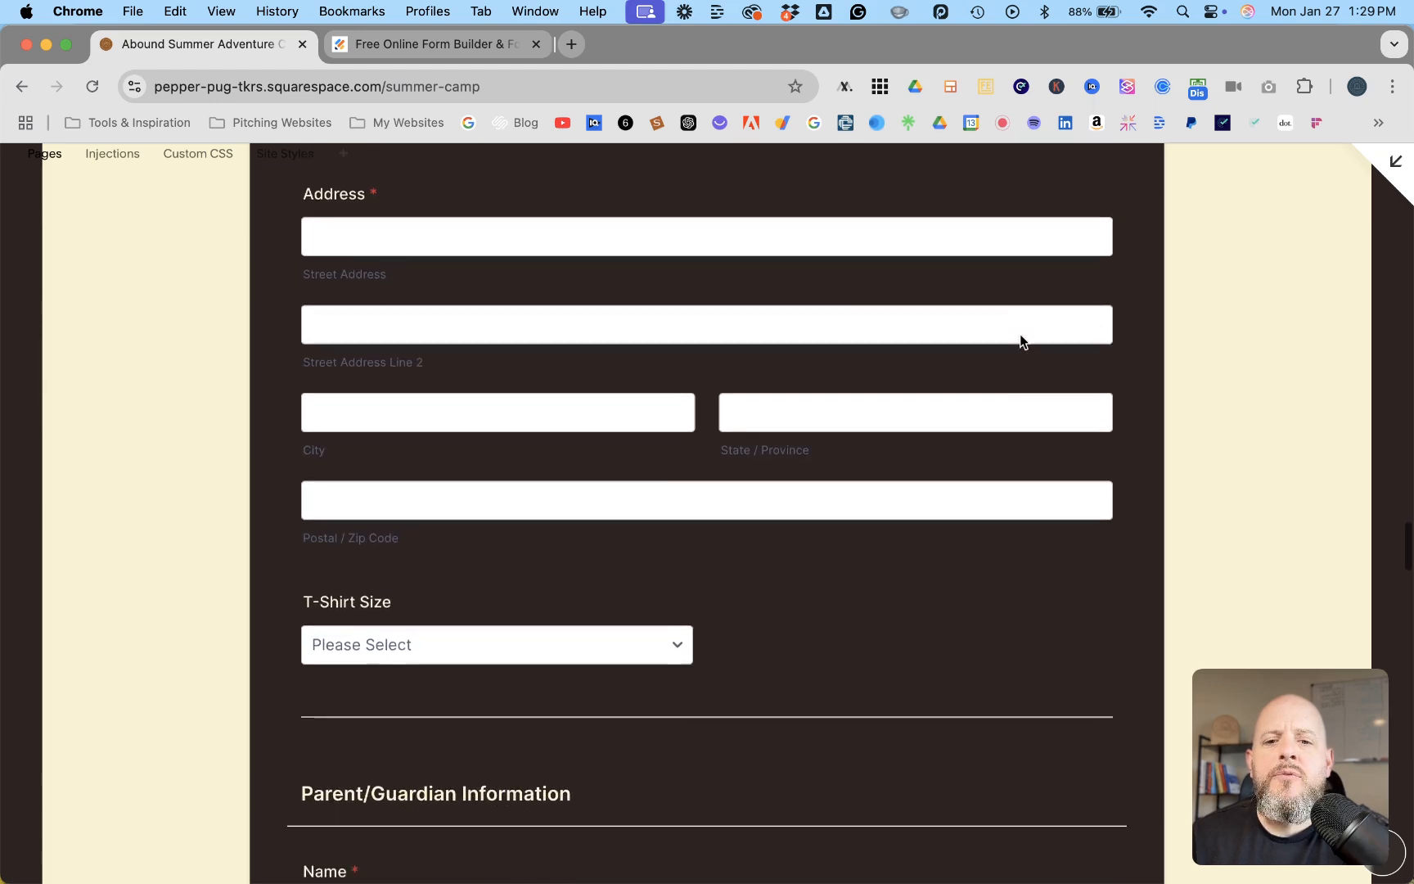
pyautogui.scroll(-7, 1020, 334)
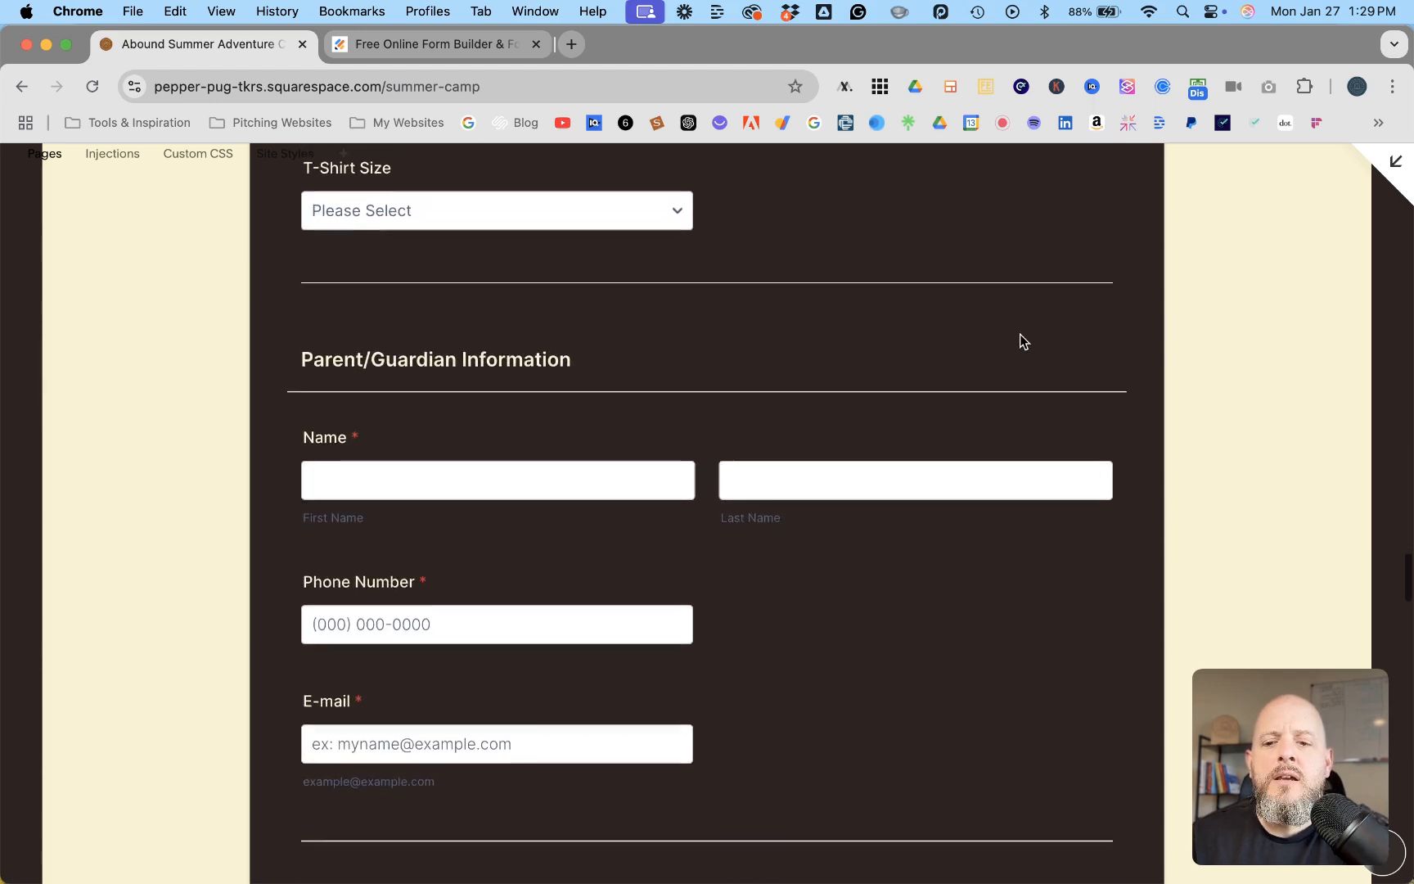
pyautogui.scroll(-7, 1020, 335)
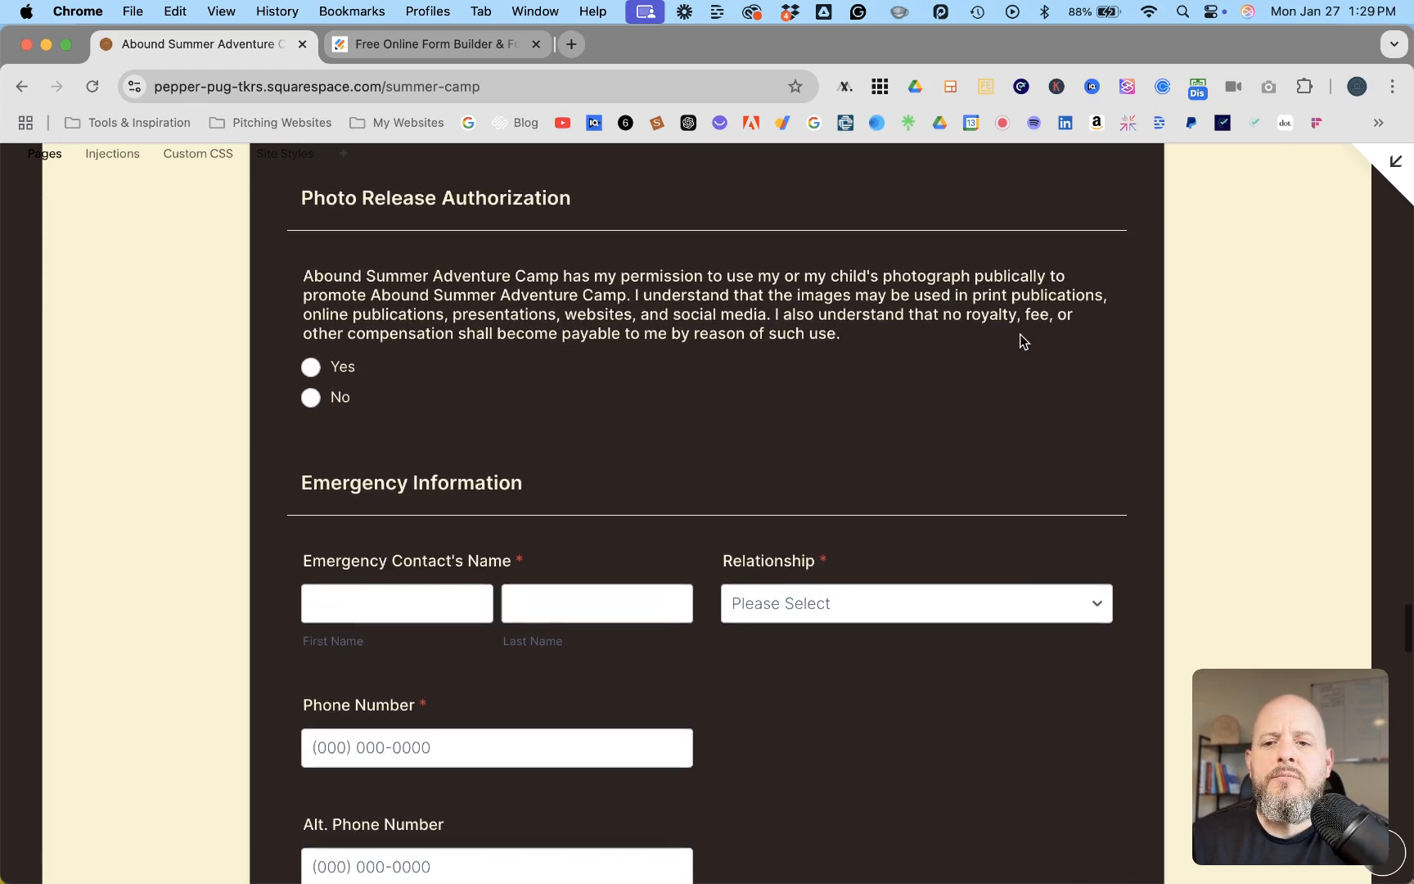
pyautogui.scroll(-4, 1020, 341)
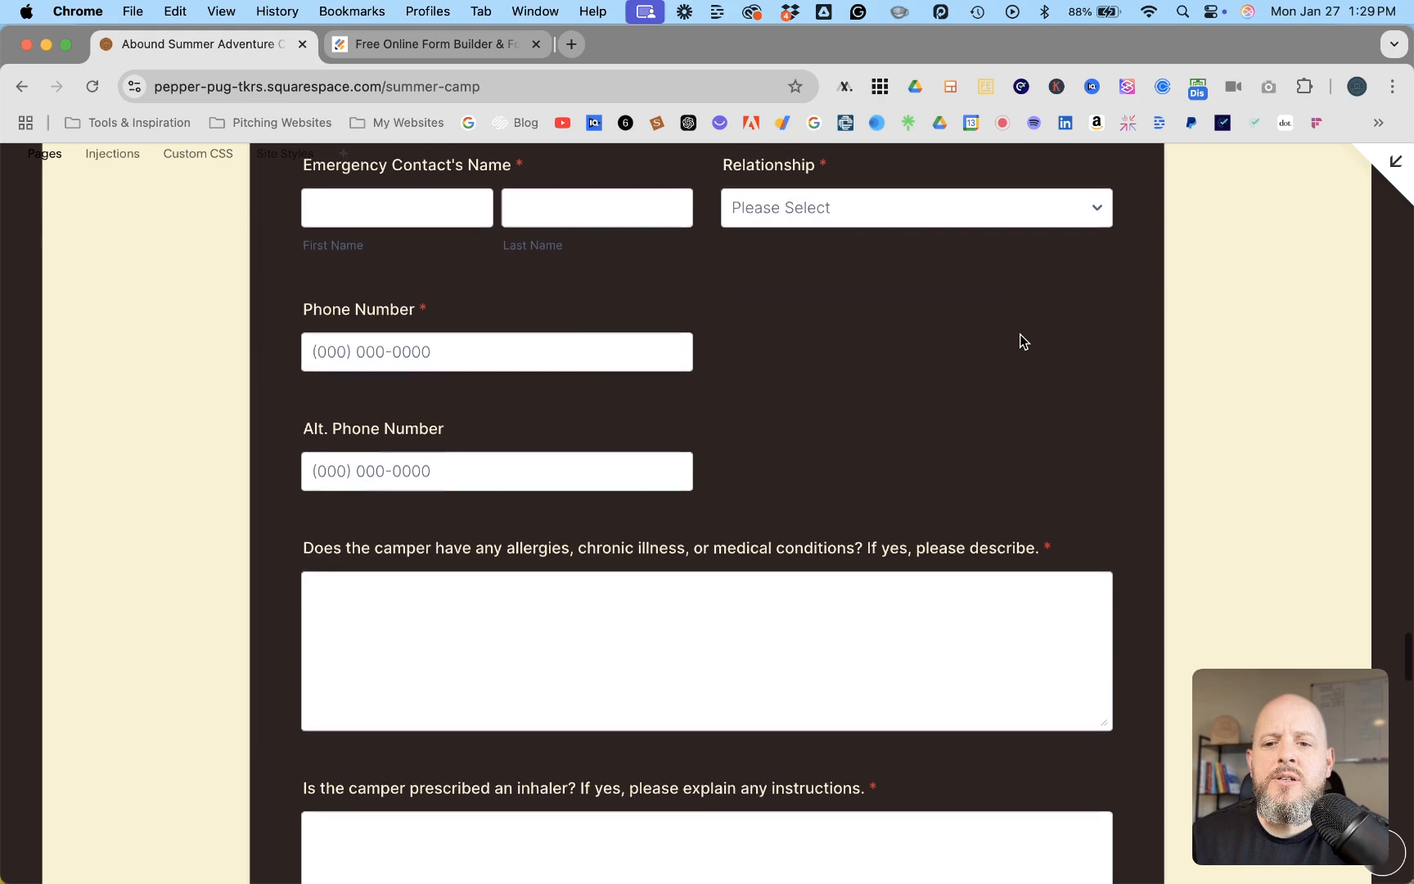
pyautogui.scroll(-1, 1019, 334)
pyautogui.scroll(3, 1020, 334)
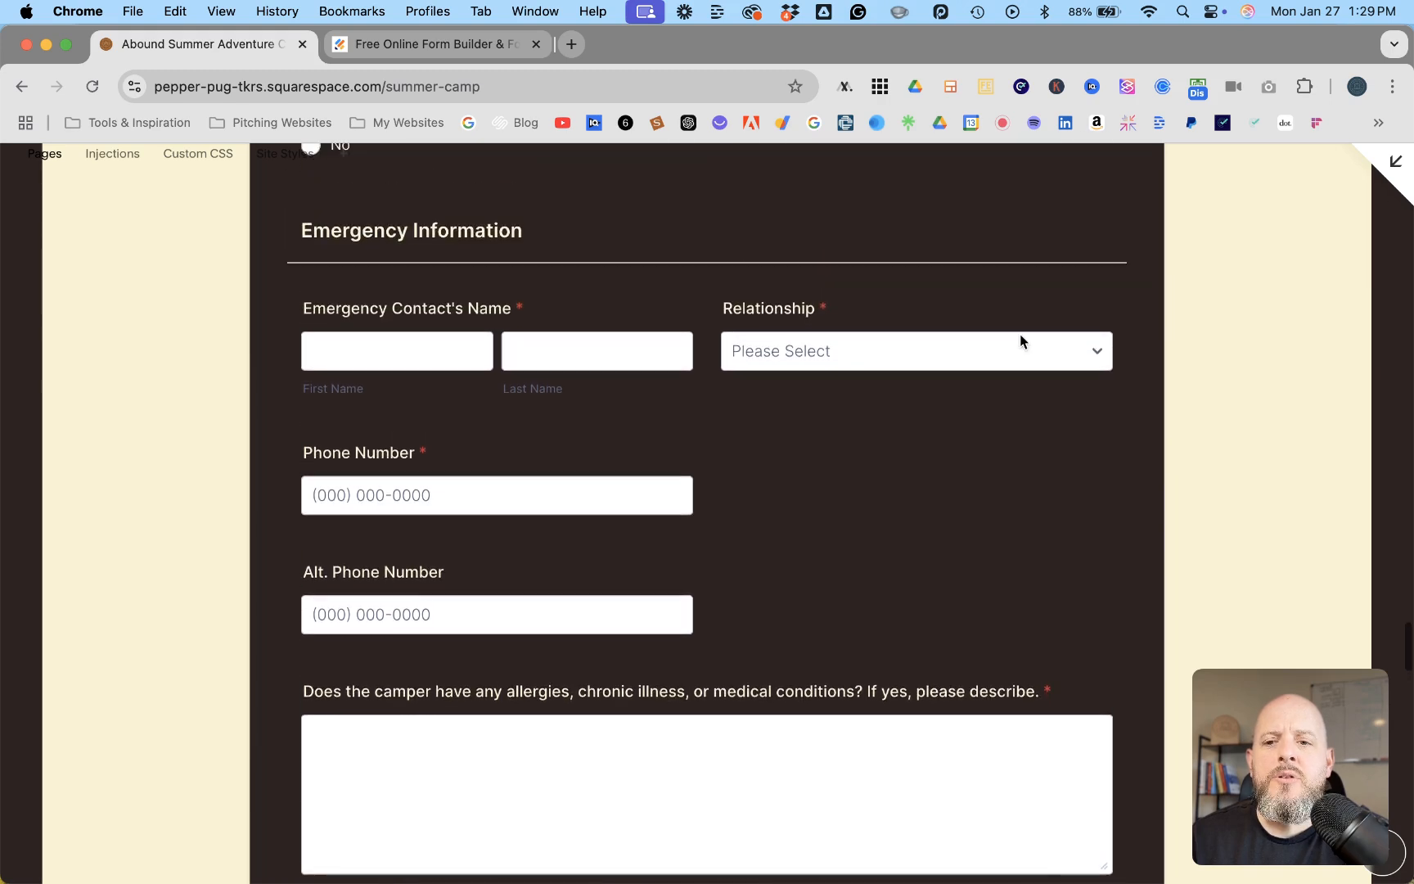
pyautogui.scroll(-3, 1020, 334)
pyautogui.scroll(-5, 1020, 336)
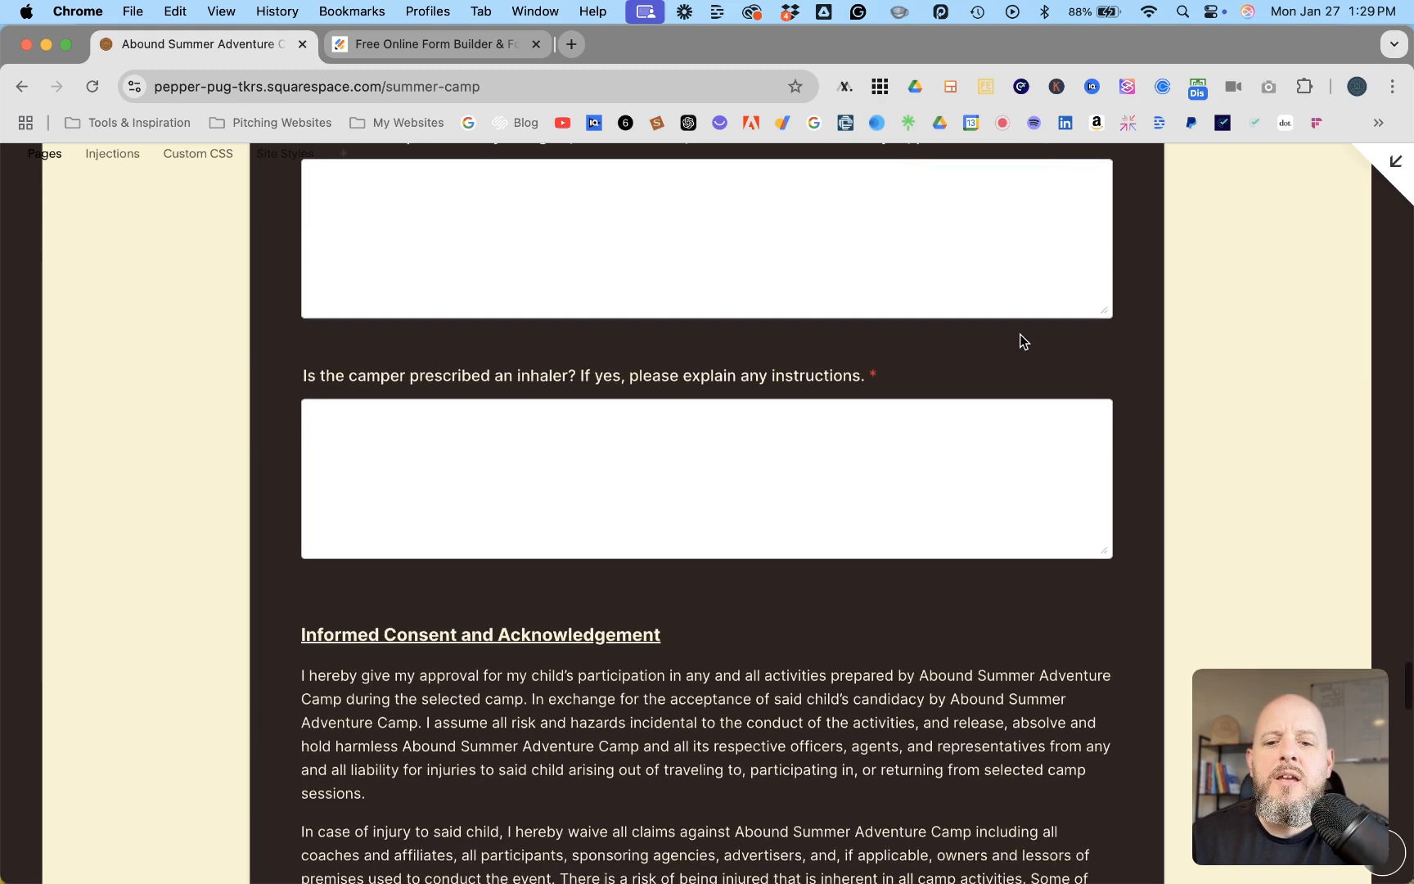
pyautogui.scroll(-2, 1020, 334)
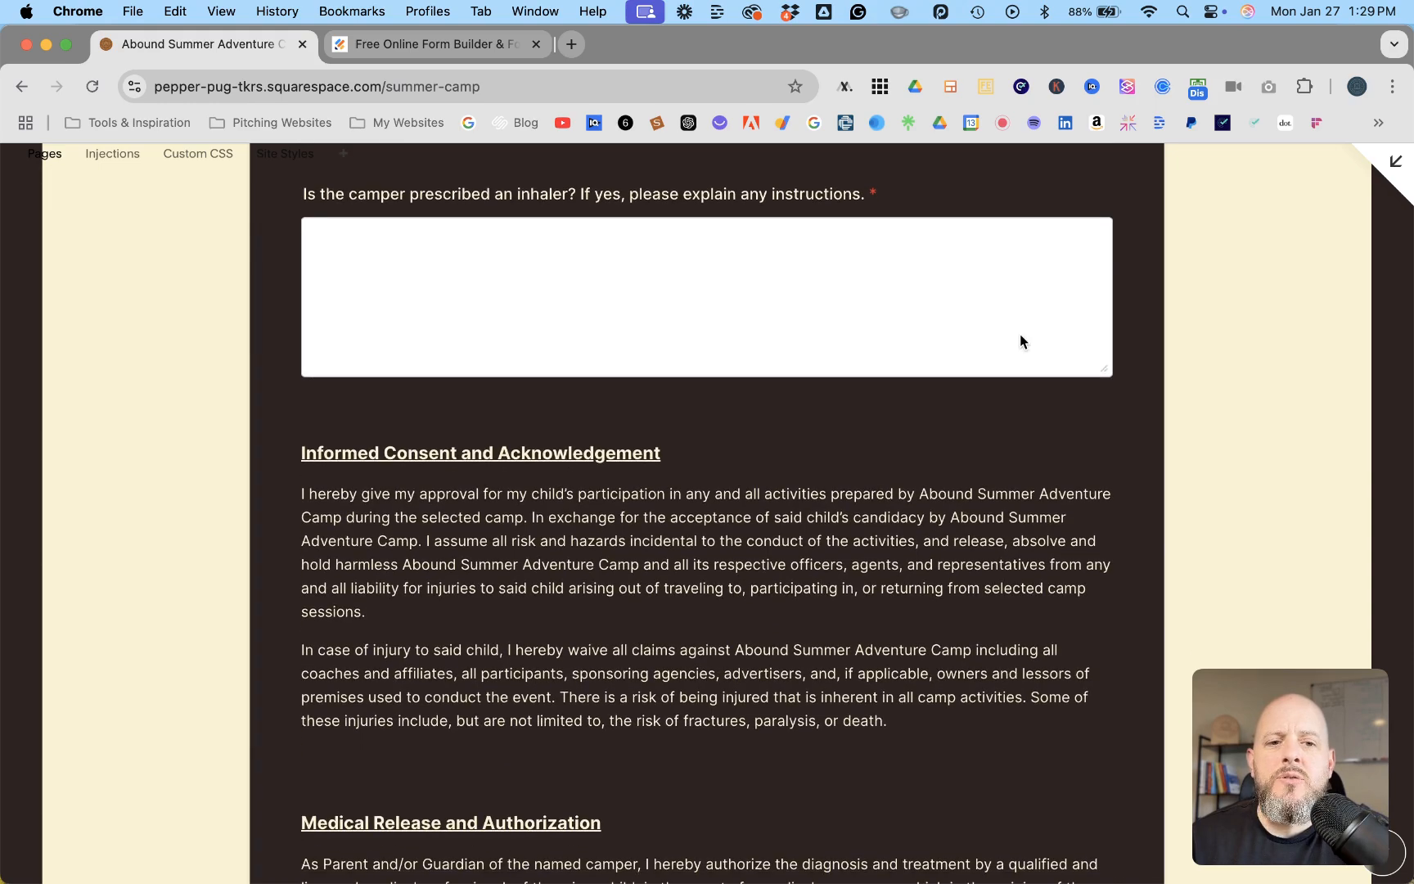
pyautogui.scroll(-1, 1020, 334)
pyautogui.scroll(-10, 1020, 334)
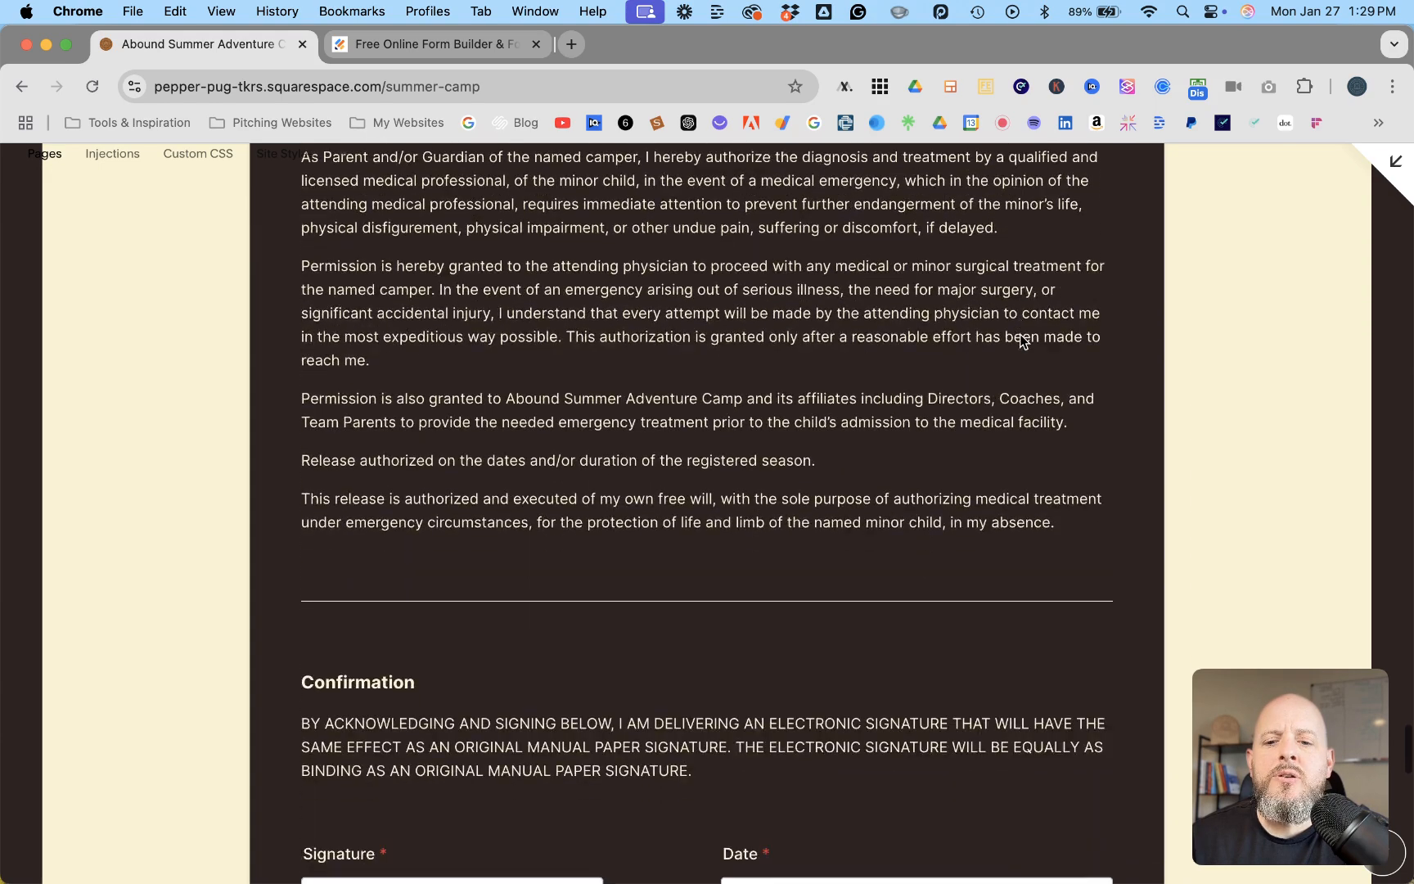
# Step: Review the form's signature and date fields and its checkout list of camp weeks, then return to the Emergency Information section
pyautogui.scroll(-3, 1020, 334)
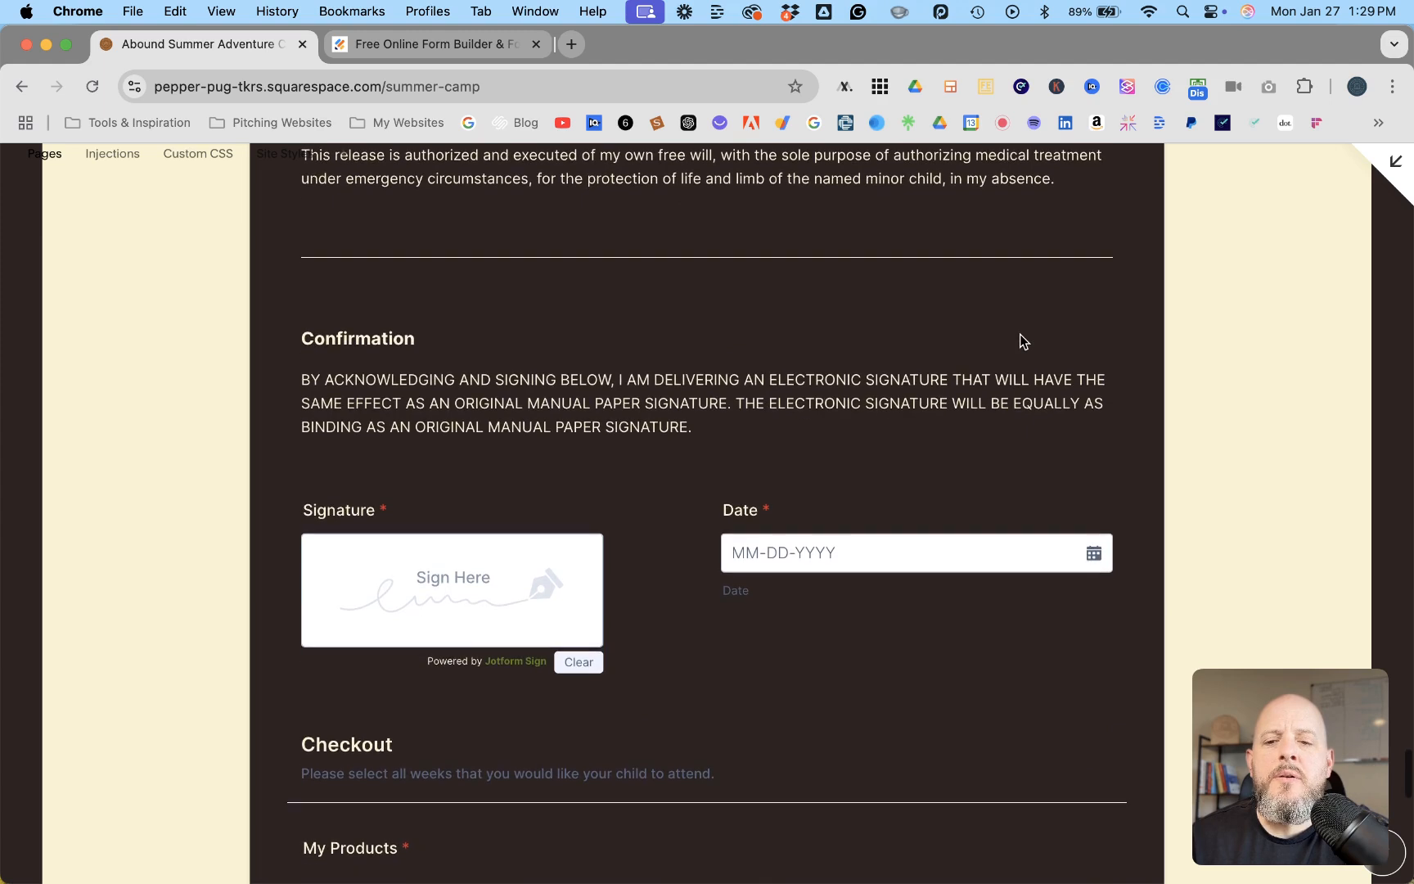
pyautogui.scroll(-2, 1019, 334)
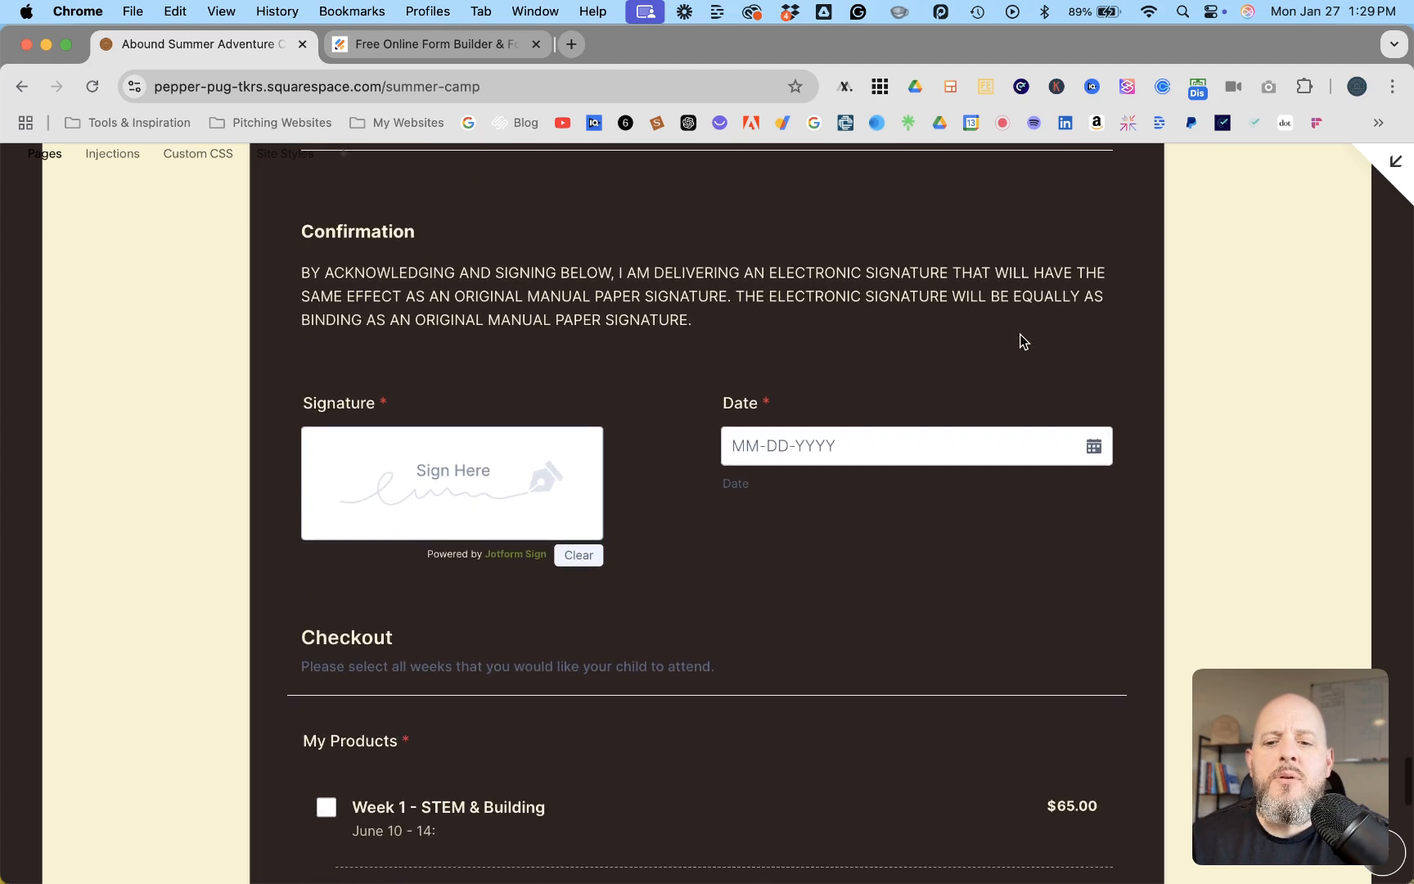
pyautogui.scroll(-1, 1019, 341)
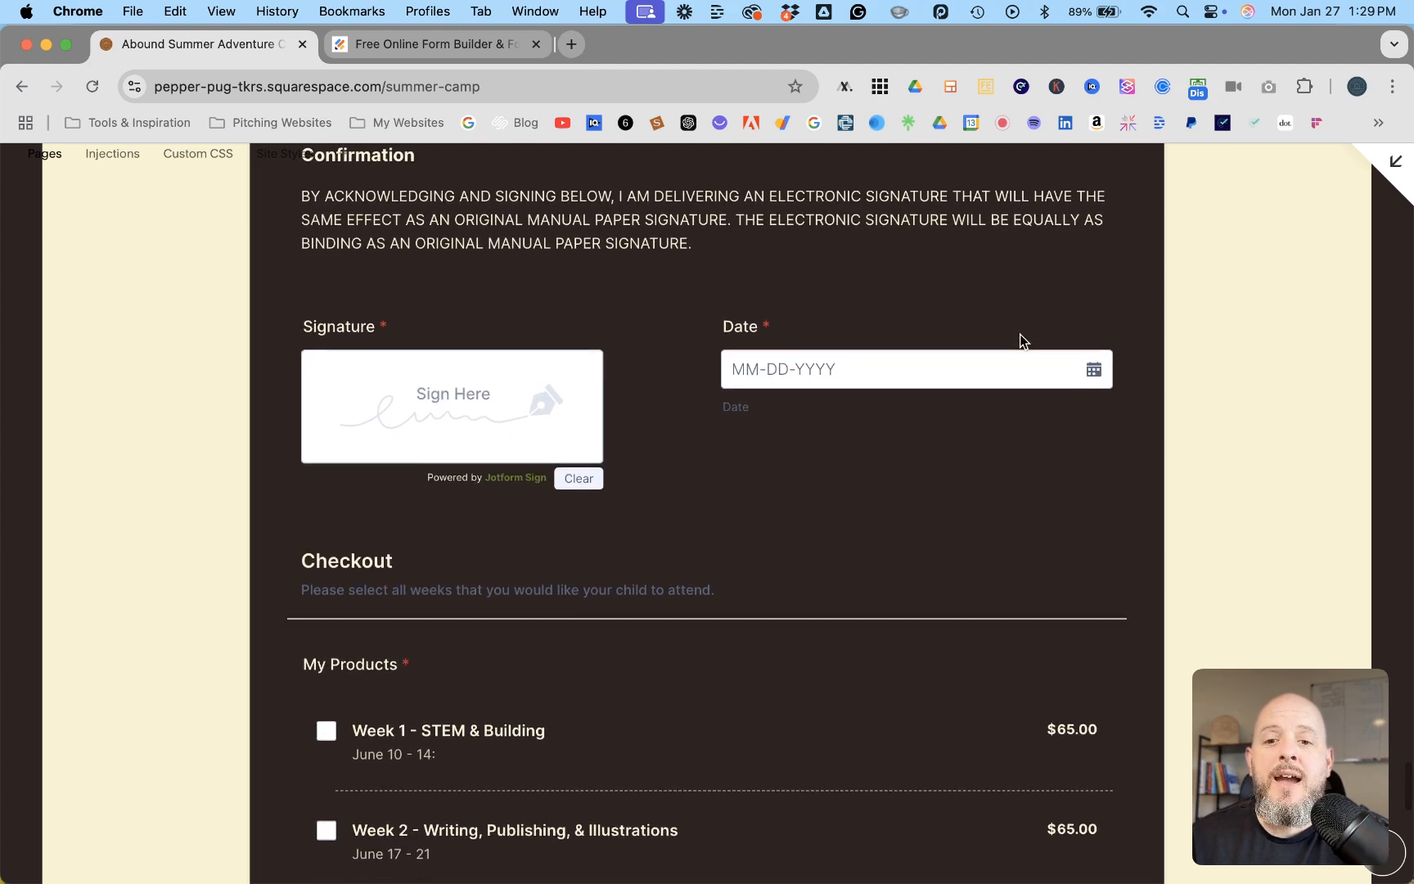
pyautogui.scroll(-3, 861, 473)
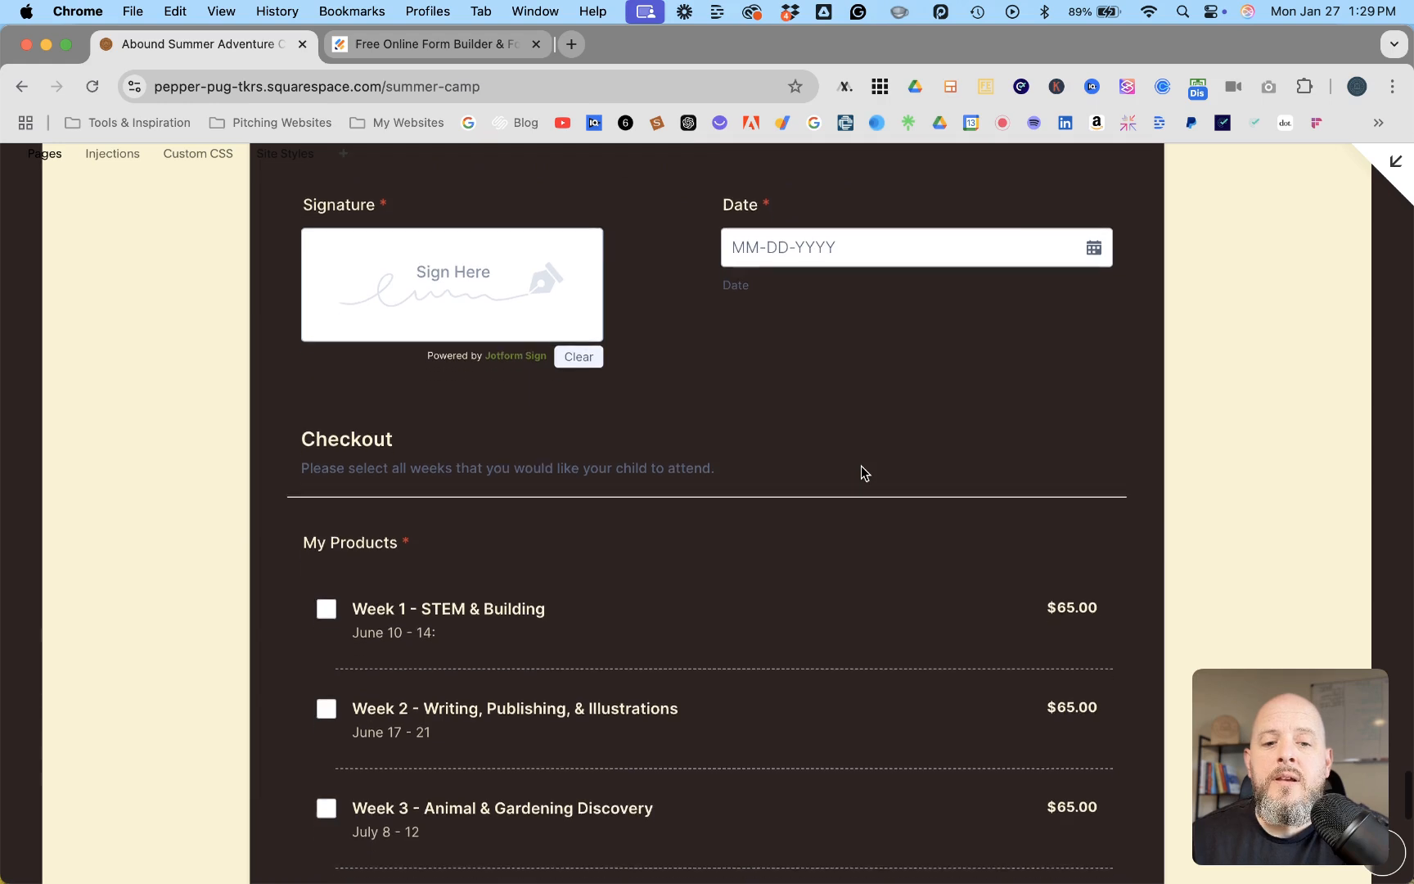
pyautogui.scroll(-2, 530, 624)
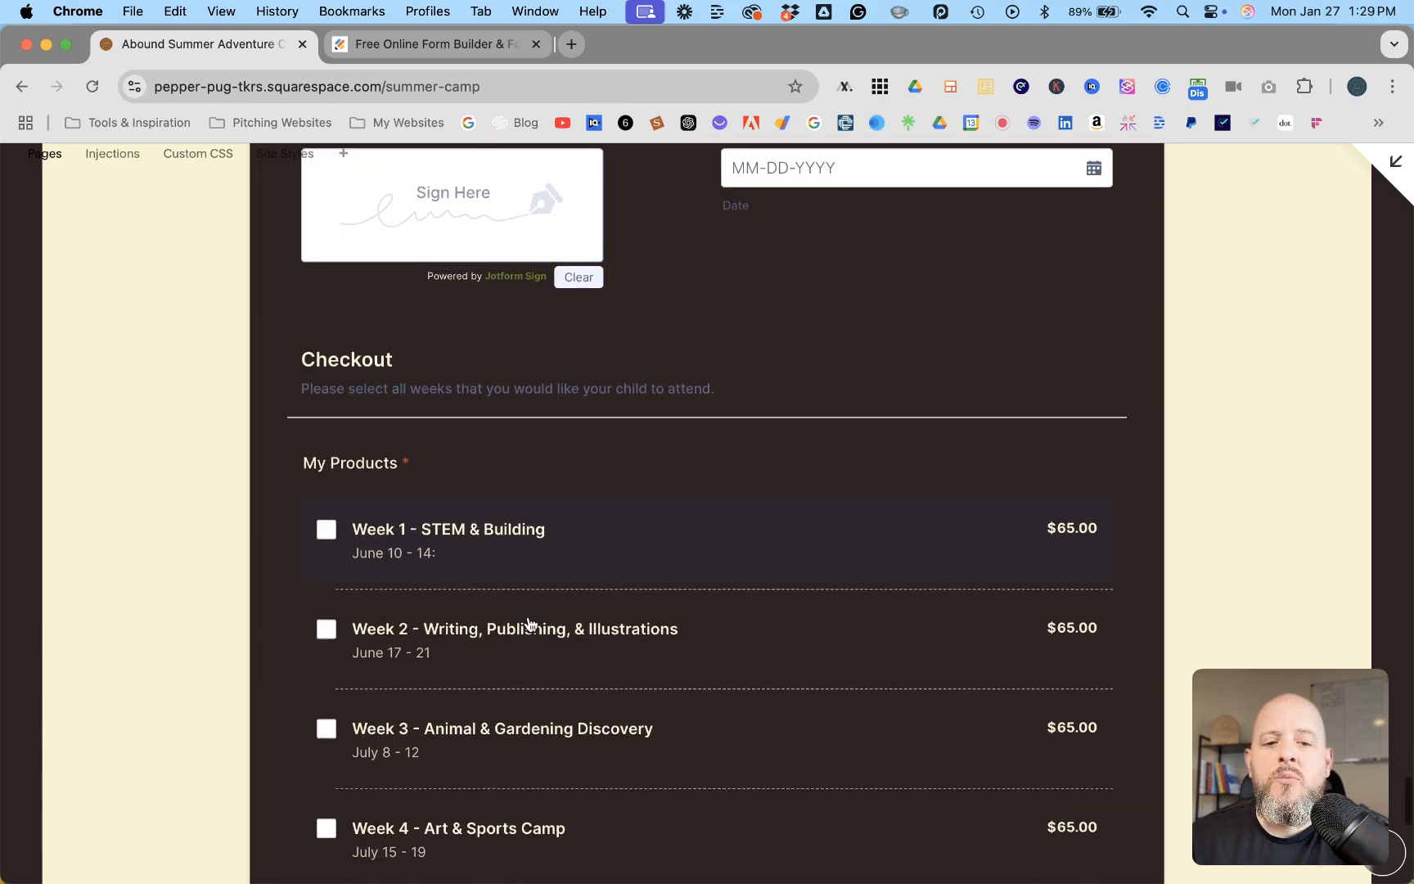
pyautogui.scroll(-2, 527, 614)
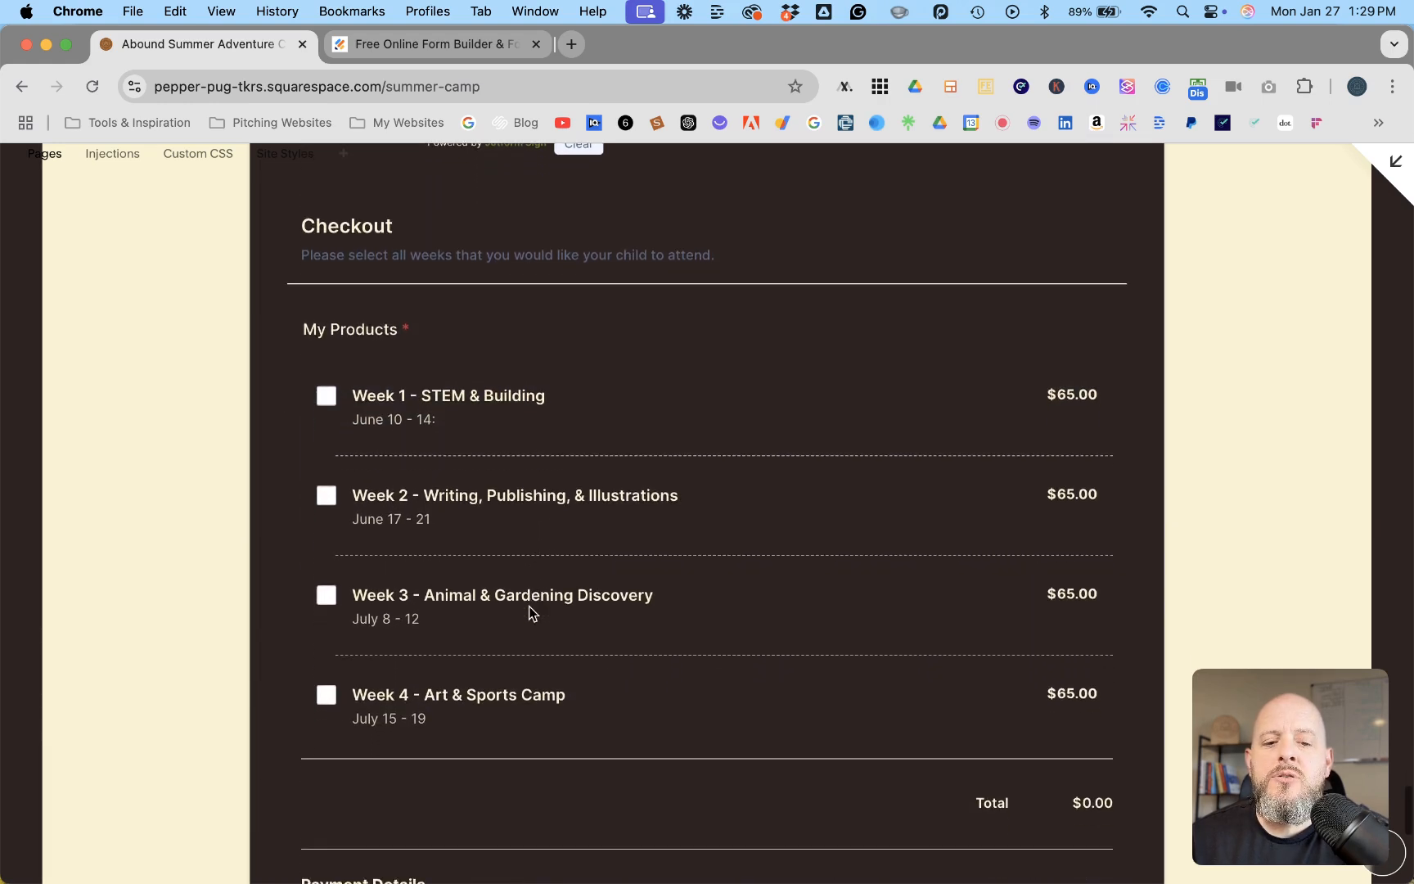
pyautogui.scroll(-1, 530, 612)
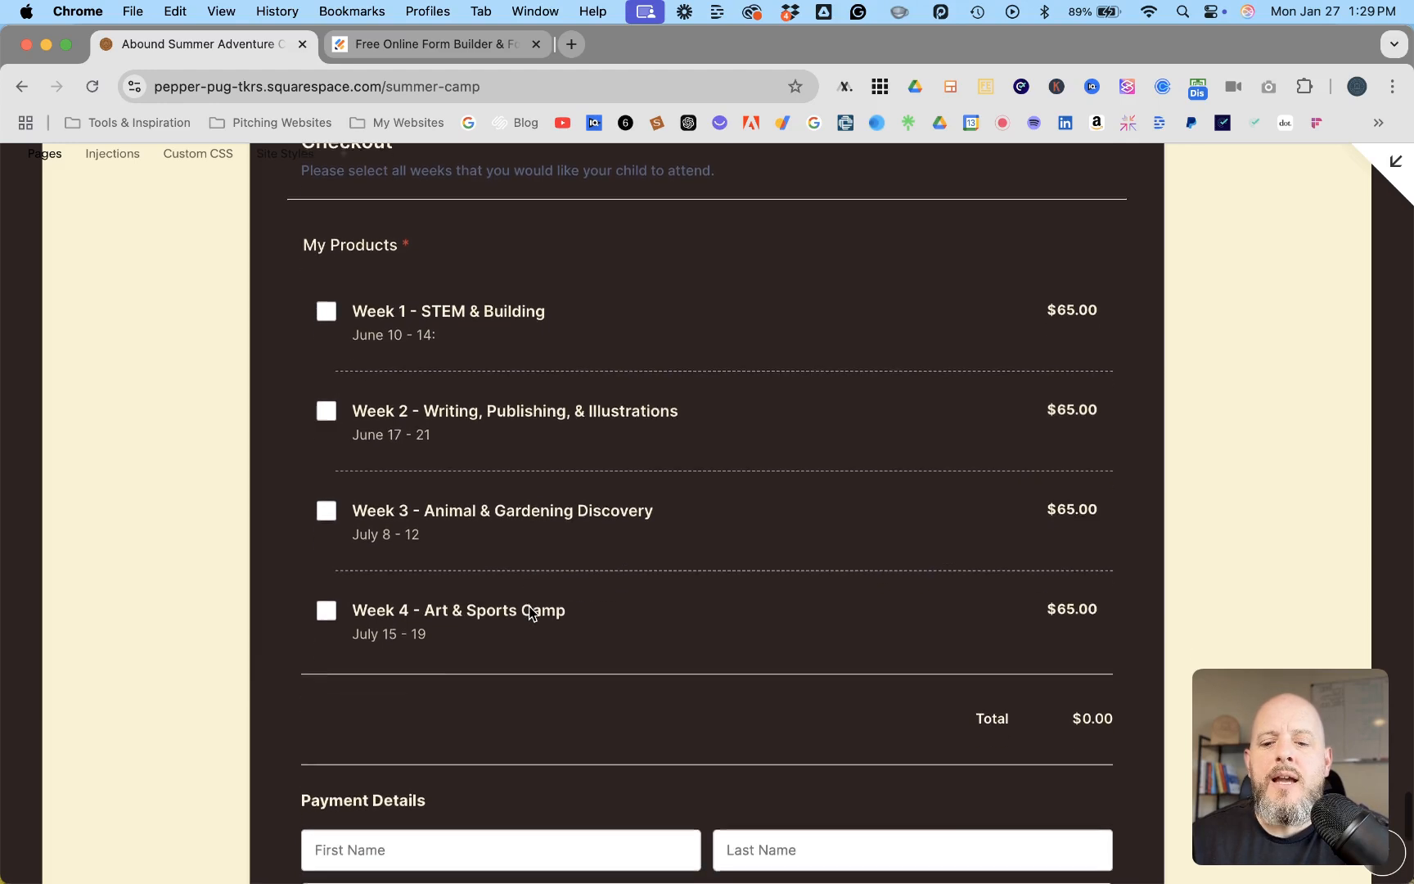
pyautogui.scroll(-1, 530, 613)
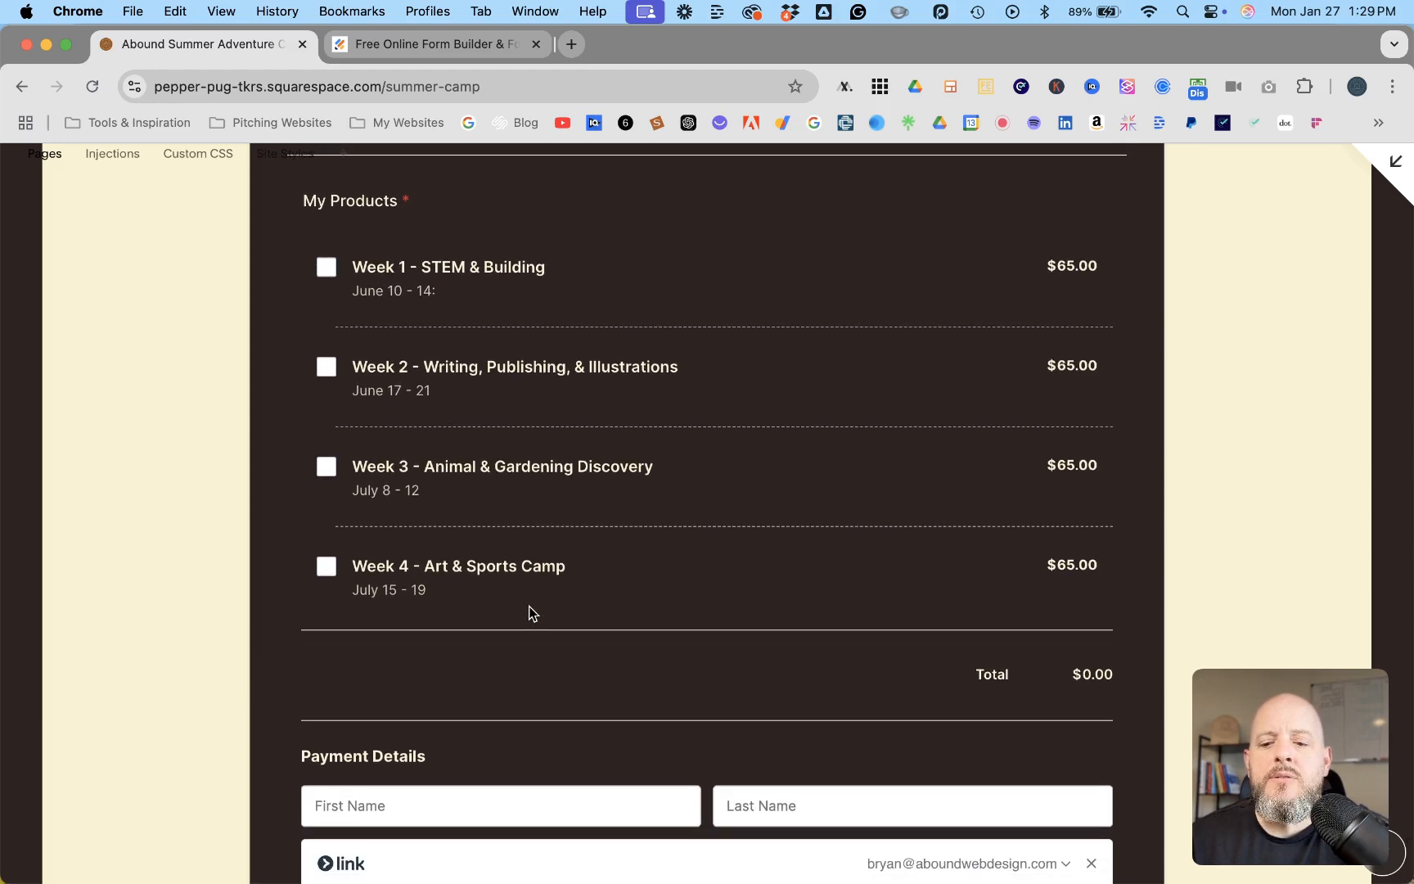
pyautogui.scroll(1, 531, 613)
pyautogui.scroll(4, 530, 614)
pyautogui.scroll(4, 530, 614)
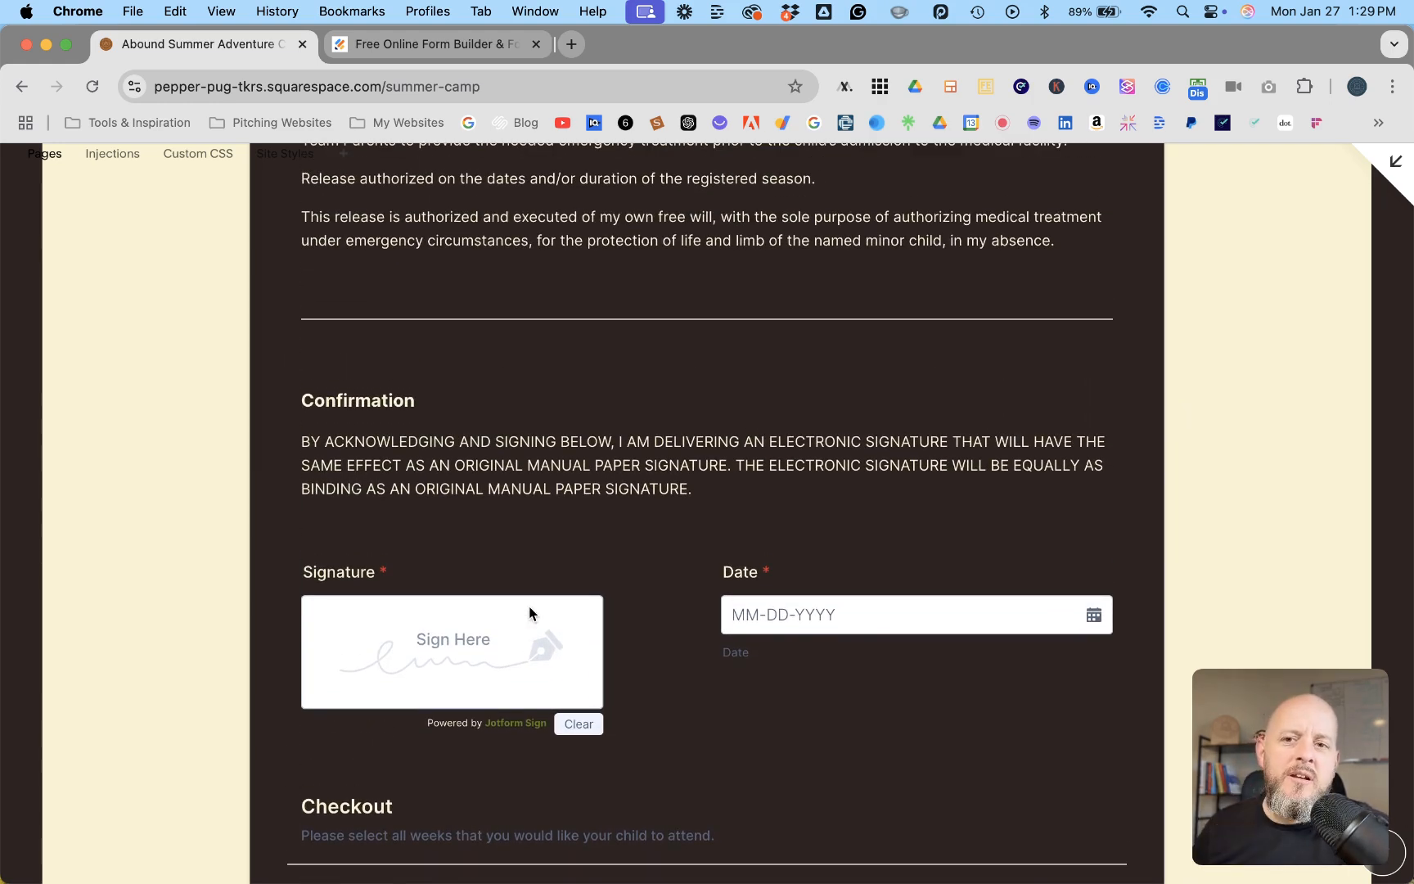
pyautogui.scroll(10, 530, 613)
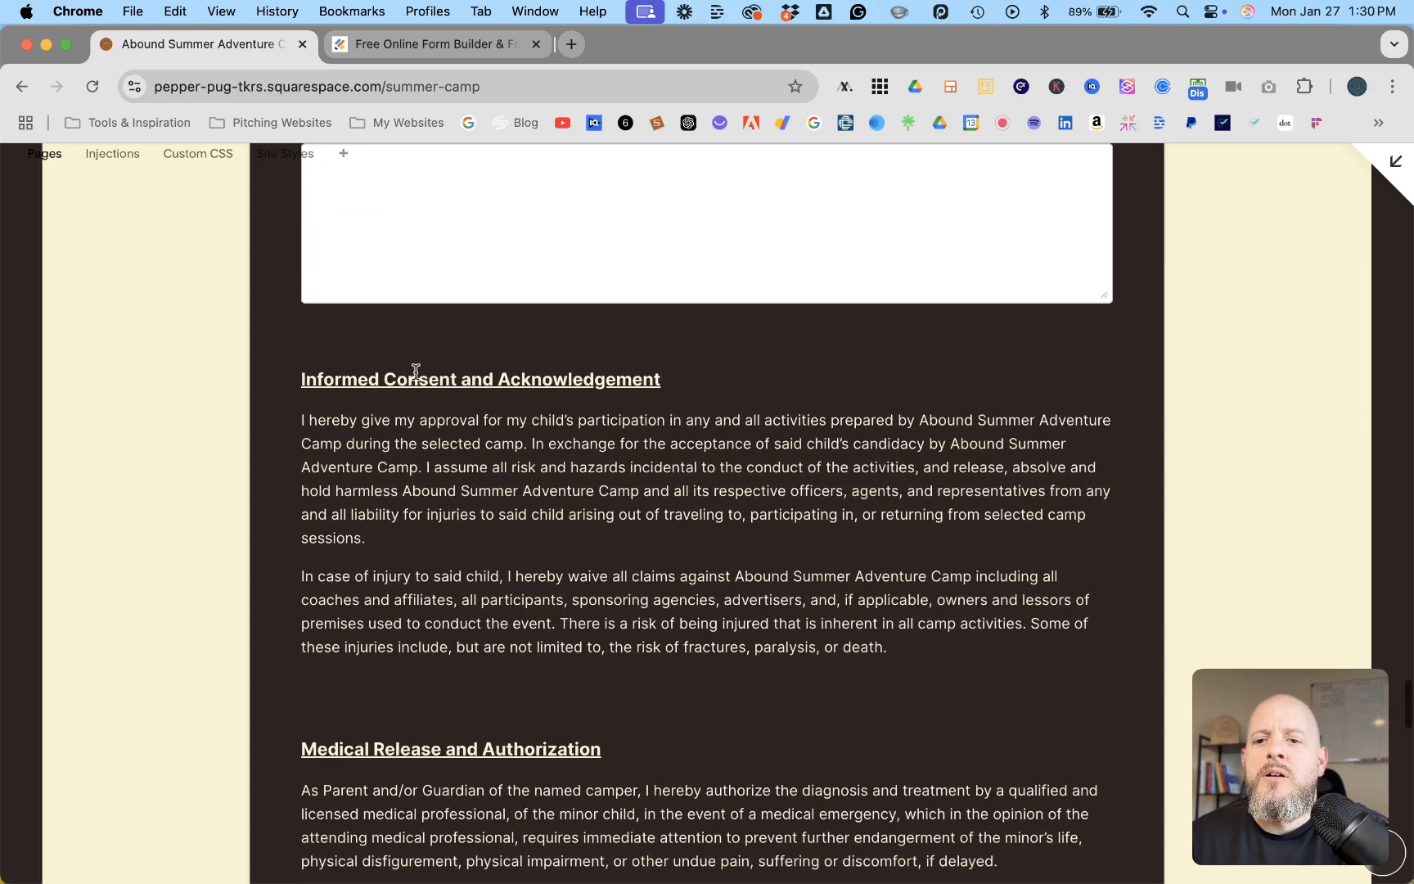
pyautogui.scroll(12, 404, 432)
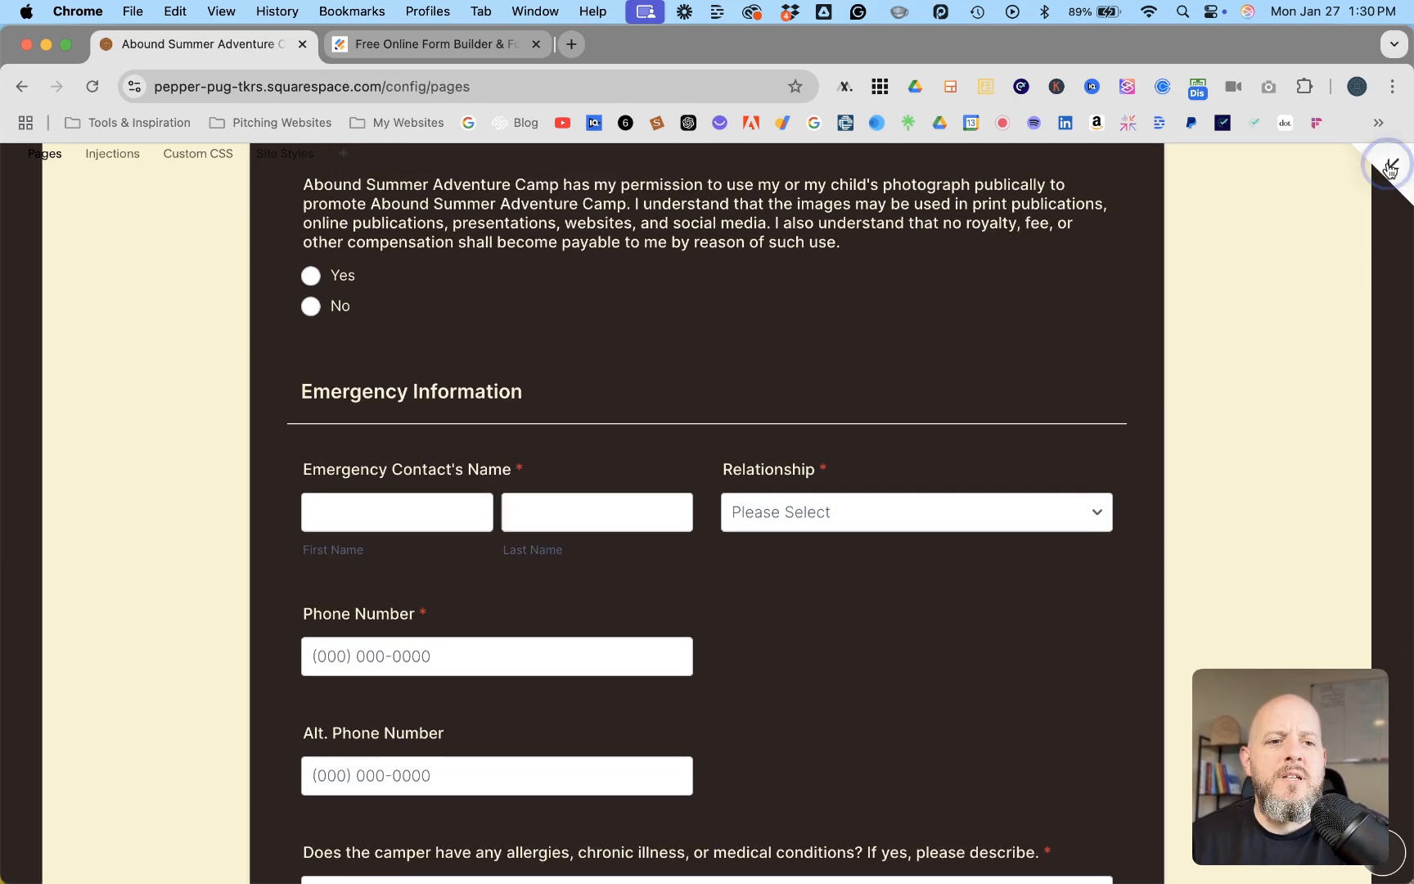
# Step: Leave the full-screen preview and open the Abound Summer Adventure Camp page for editing at its embedded scripts block
pyautogui.click(1395, 161)
pyautogui.scroll(6, 611, 375)
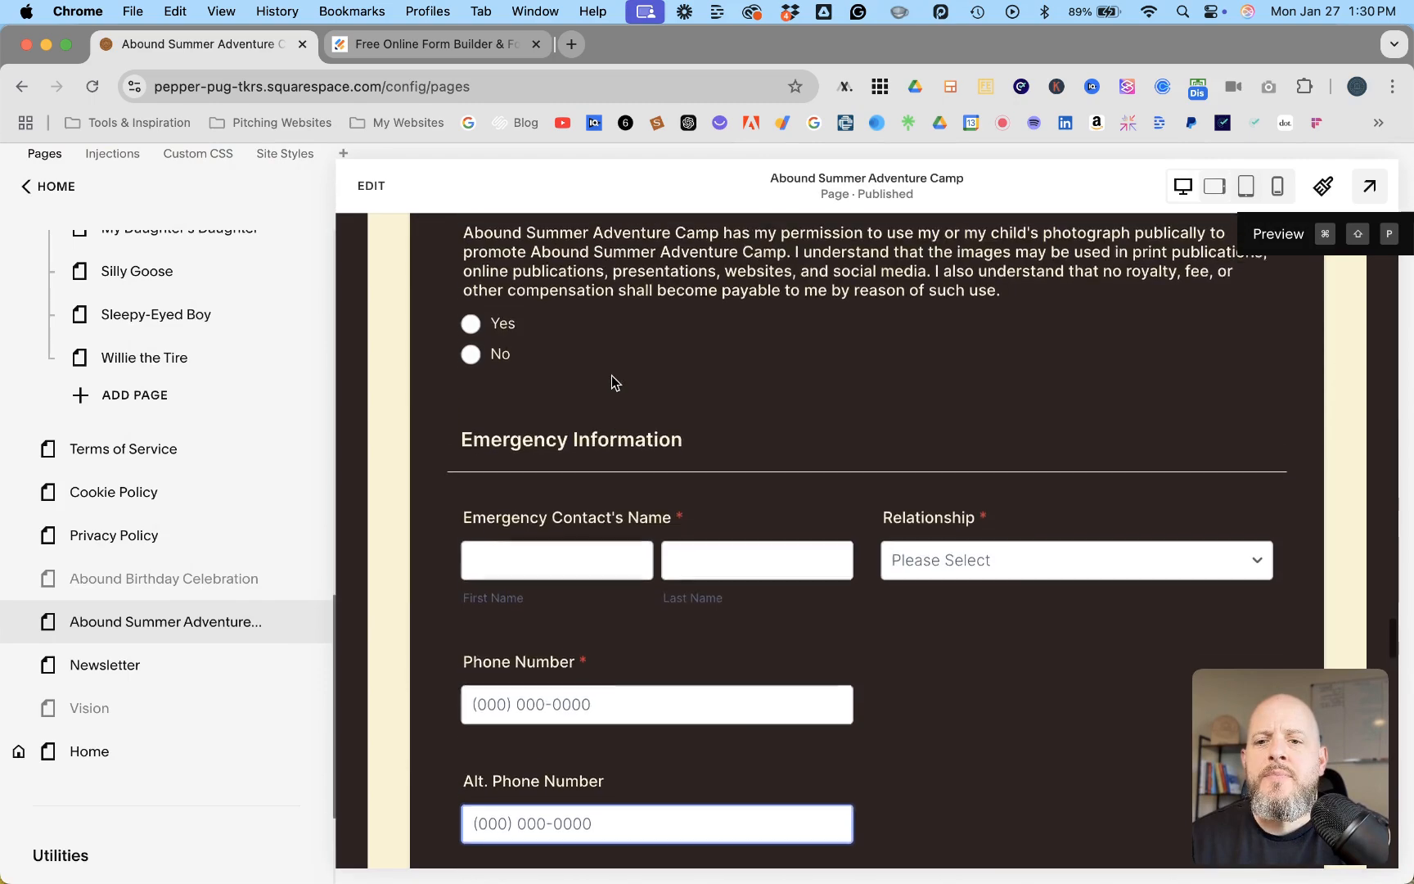
pyautogui.click(372, 188)
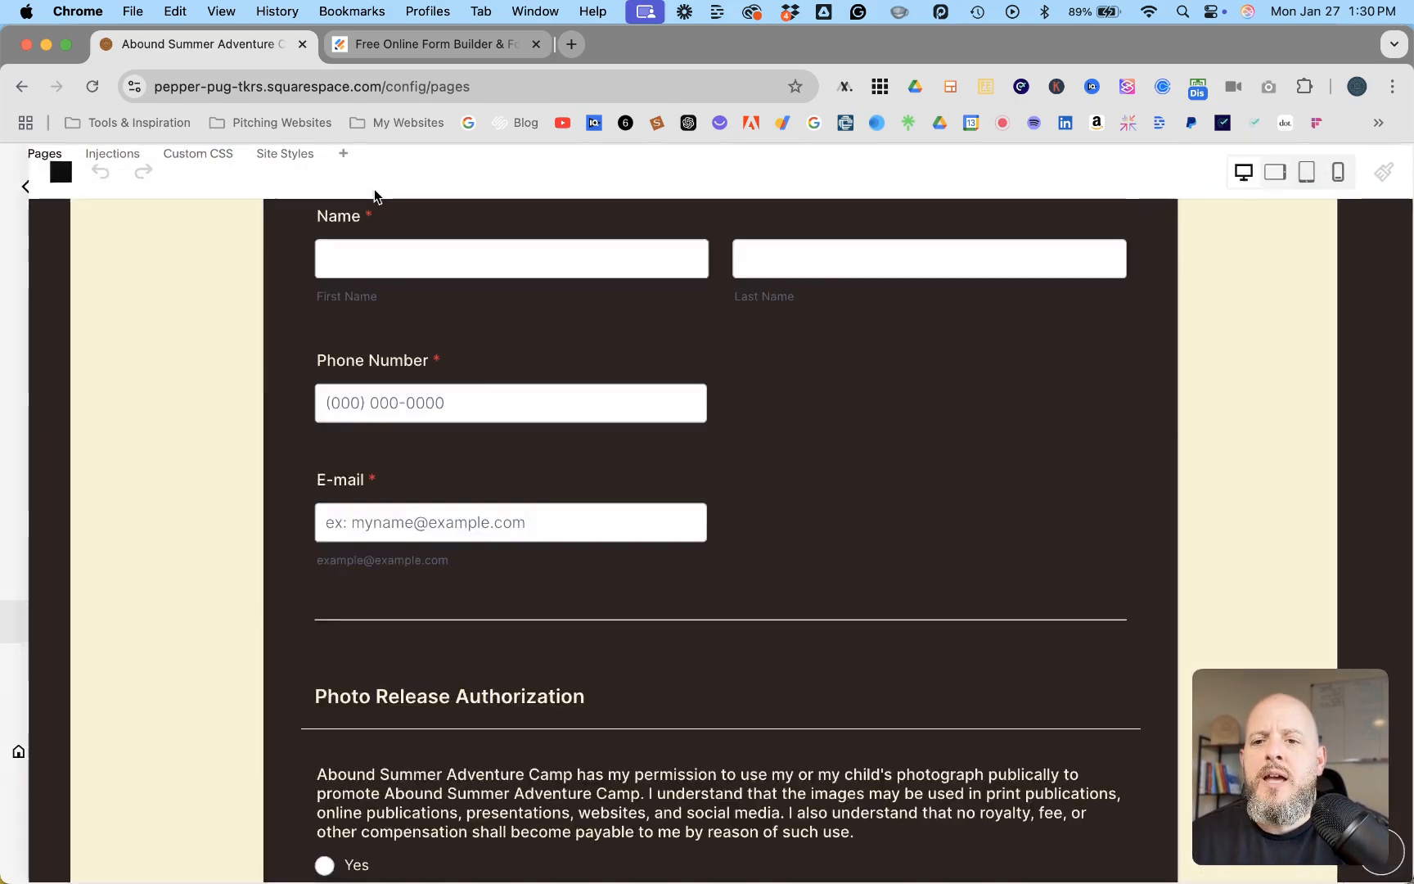
pyautogui.scroll(-6, 420, 412)
pyautogui.scroll(-15, 420, 412)
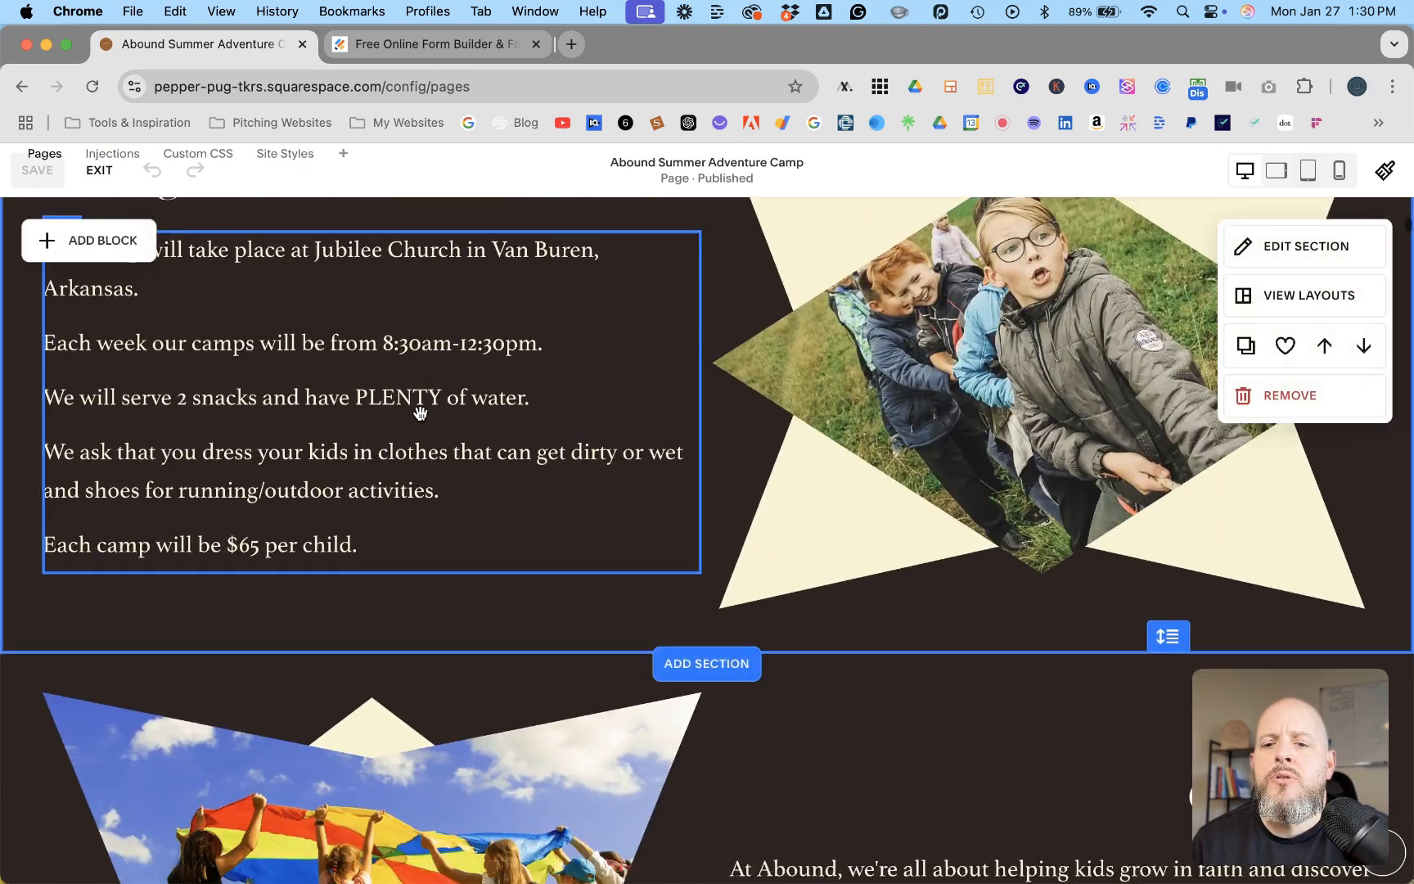
pyautogui.scroll(-15, 420, 412)
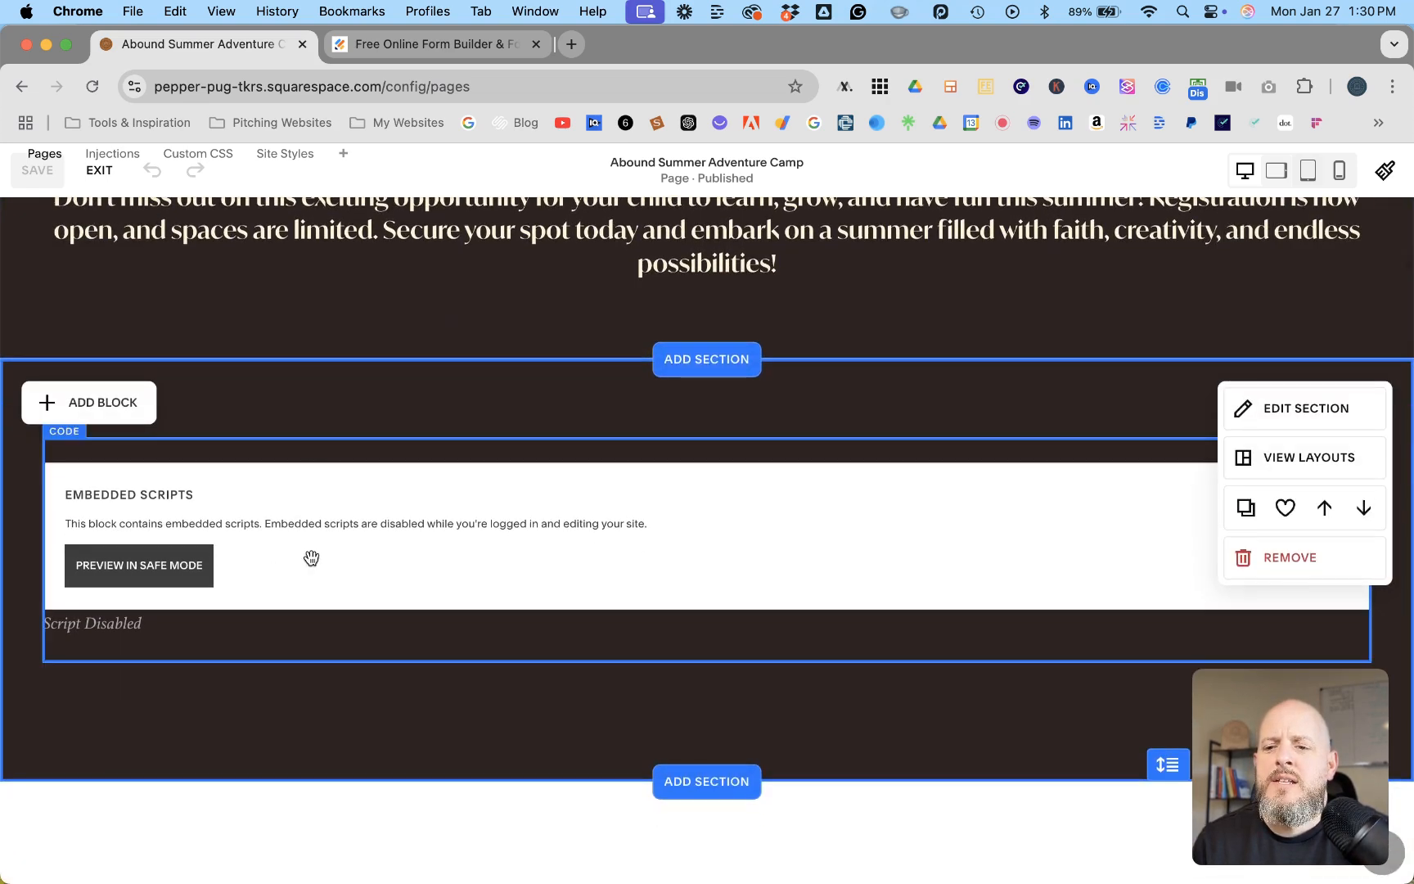
# Step: Open the embedded scripts code block, inspect its HTML script tag through the Jotform source URL, and close the block's settings
pyautogui.click(154, 488)
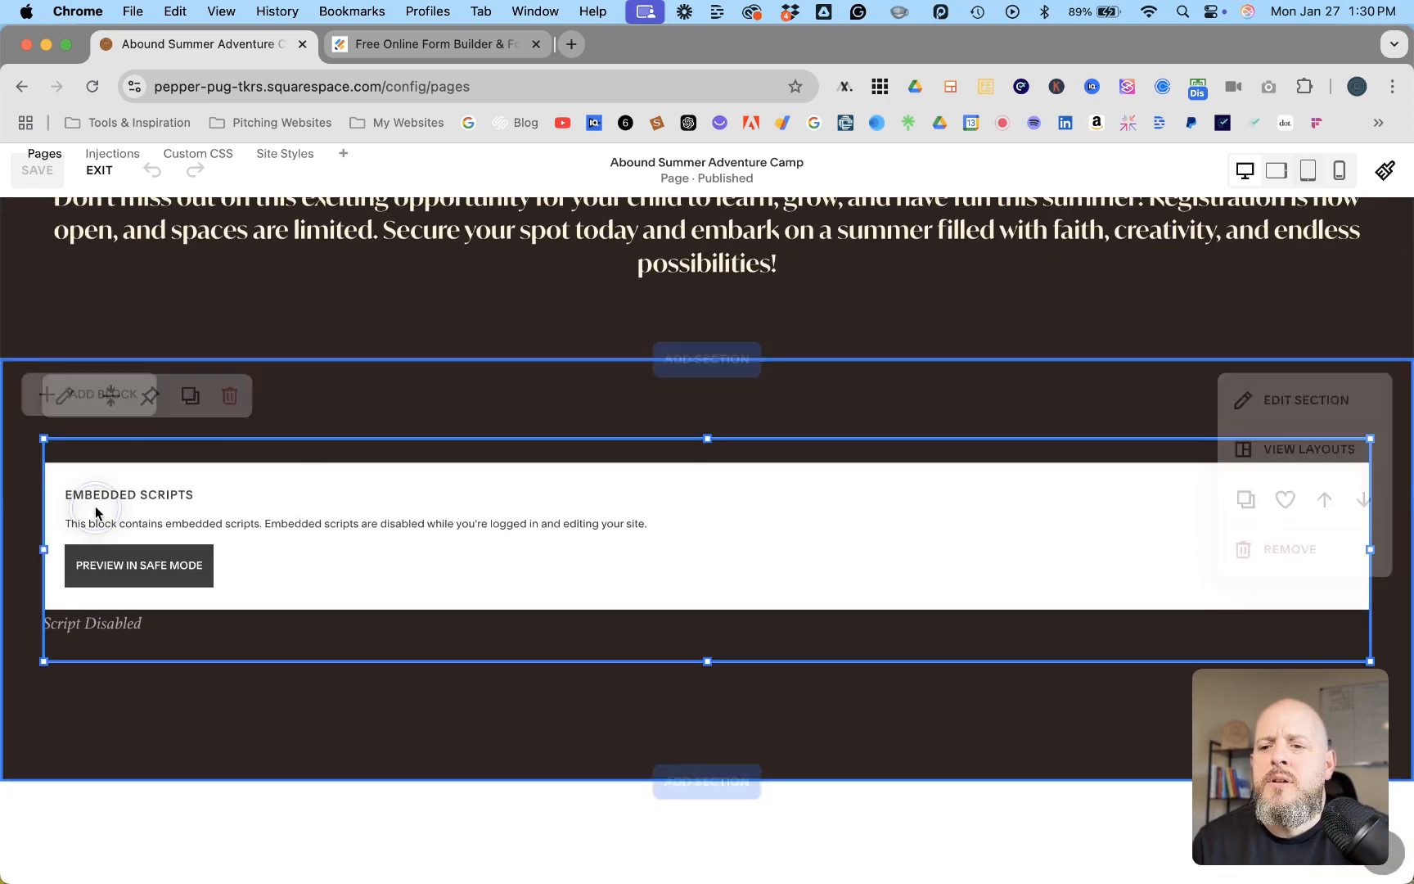
pyautogui.click(64, 398)
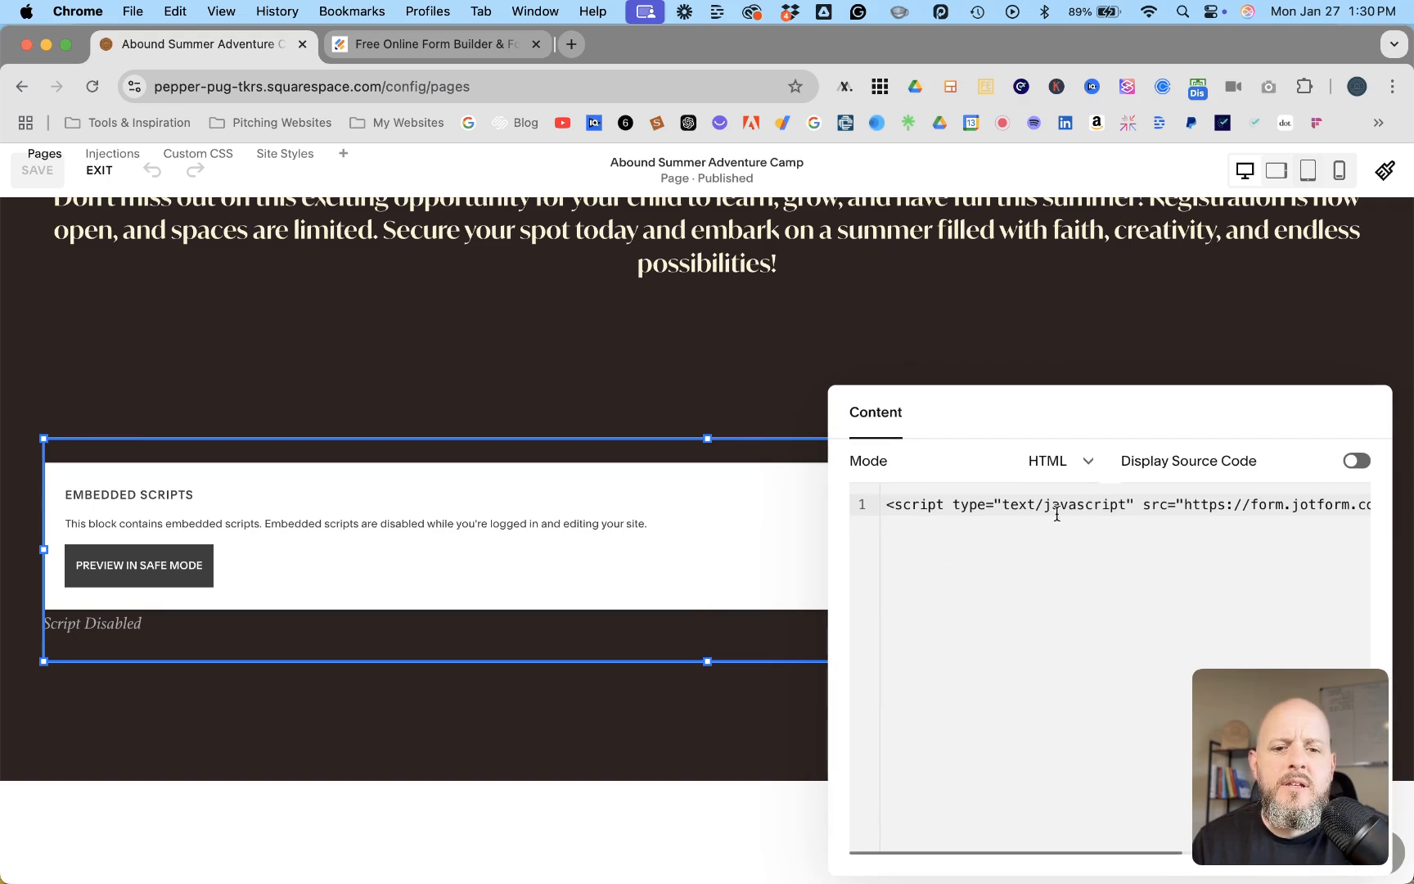
pyautogui.moveTo(1033, 417); pyautogui.dragTo(696, 411)
pyautogui.hscroll(5, 819, 493)
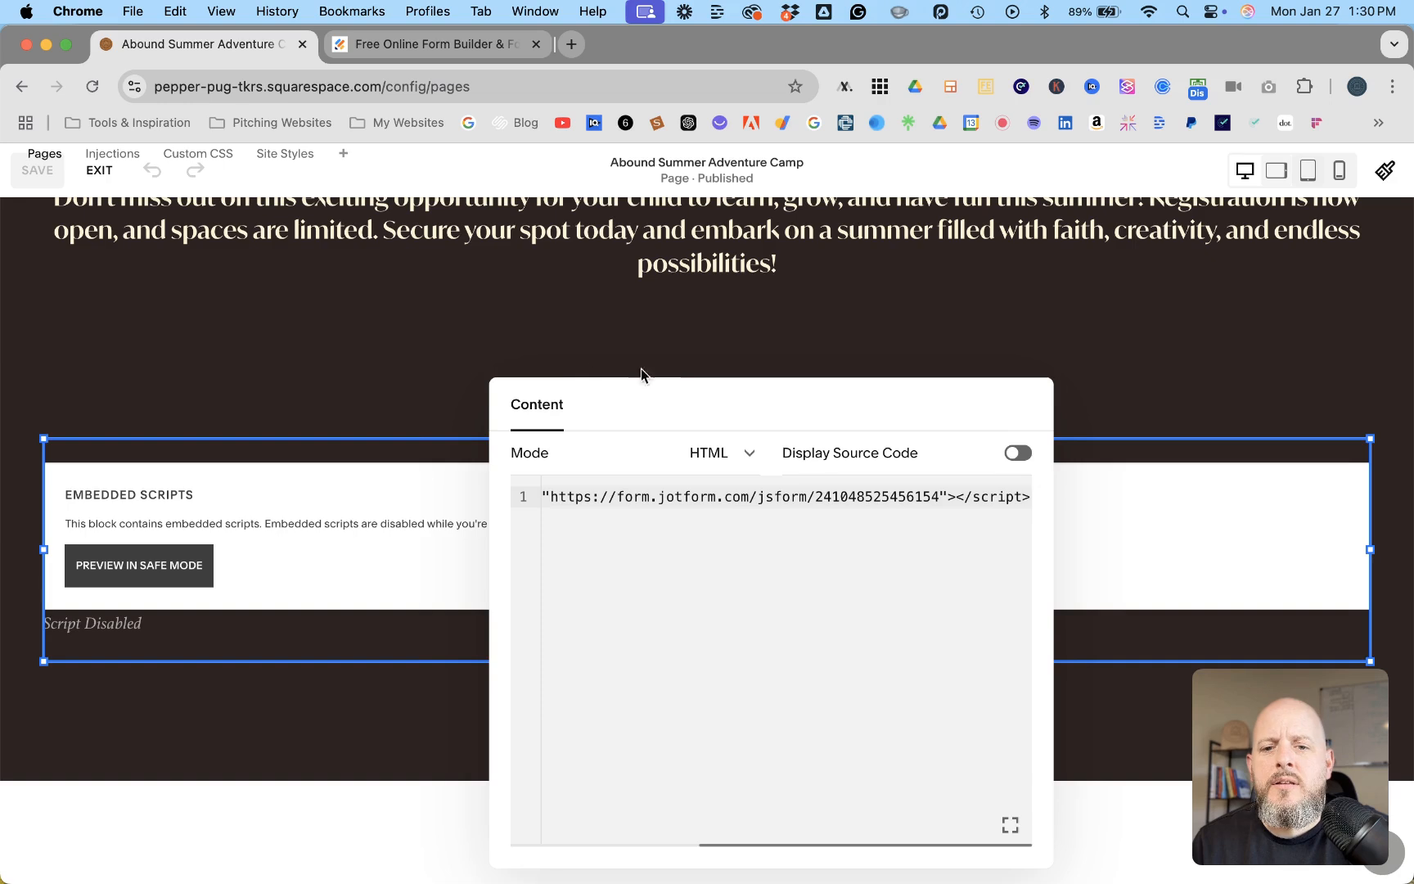
pyautogui.click(577, 369)
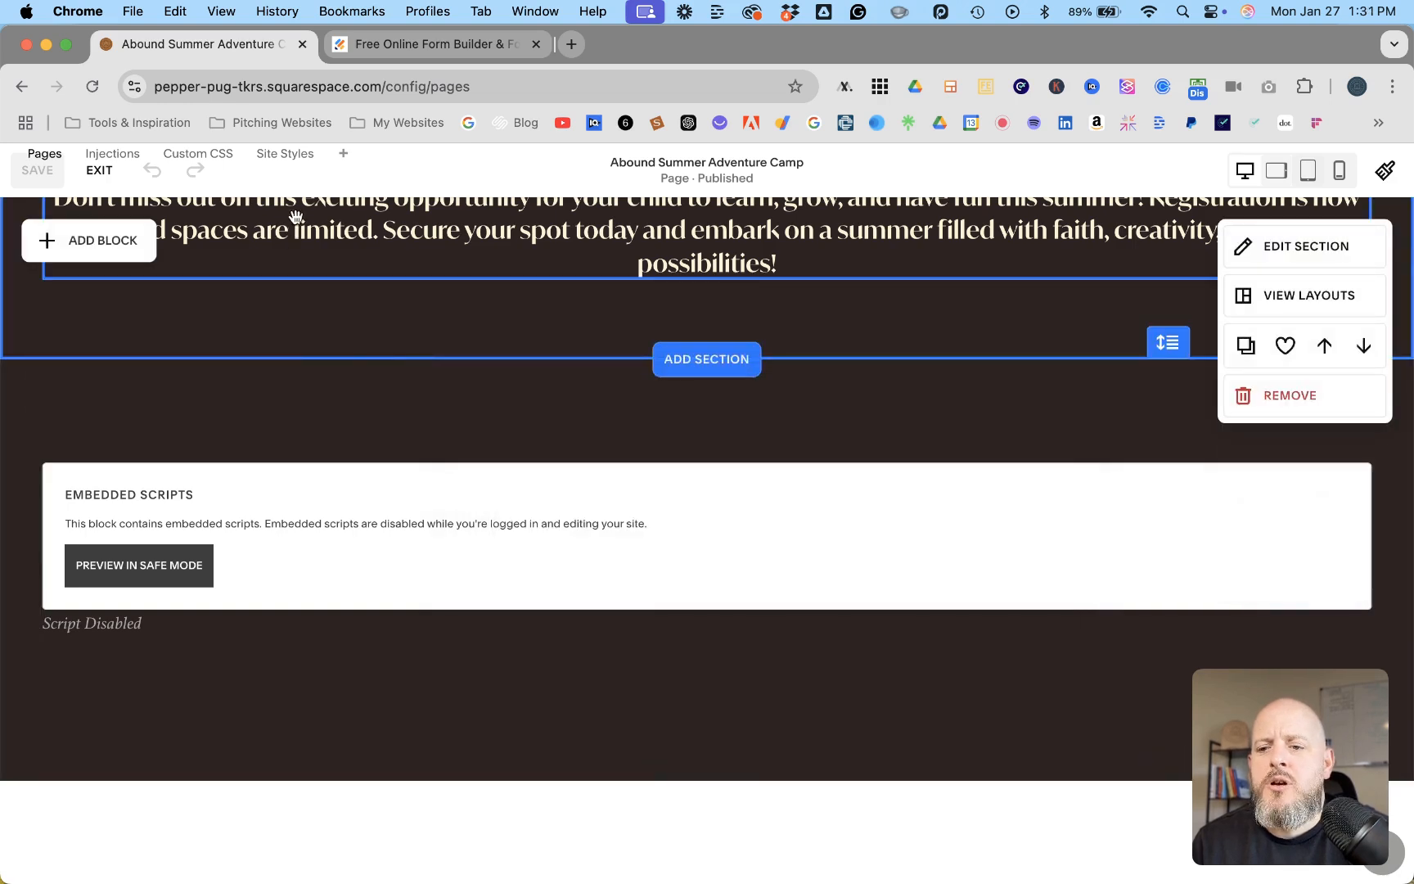
# Step: Switch to the Jotform site, log in with the prefilled account credentials, and dismiss the upgrade offer
pyautogui.click(438, 47)
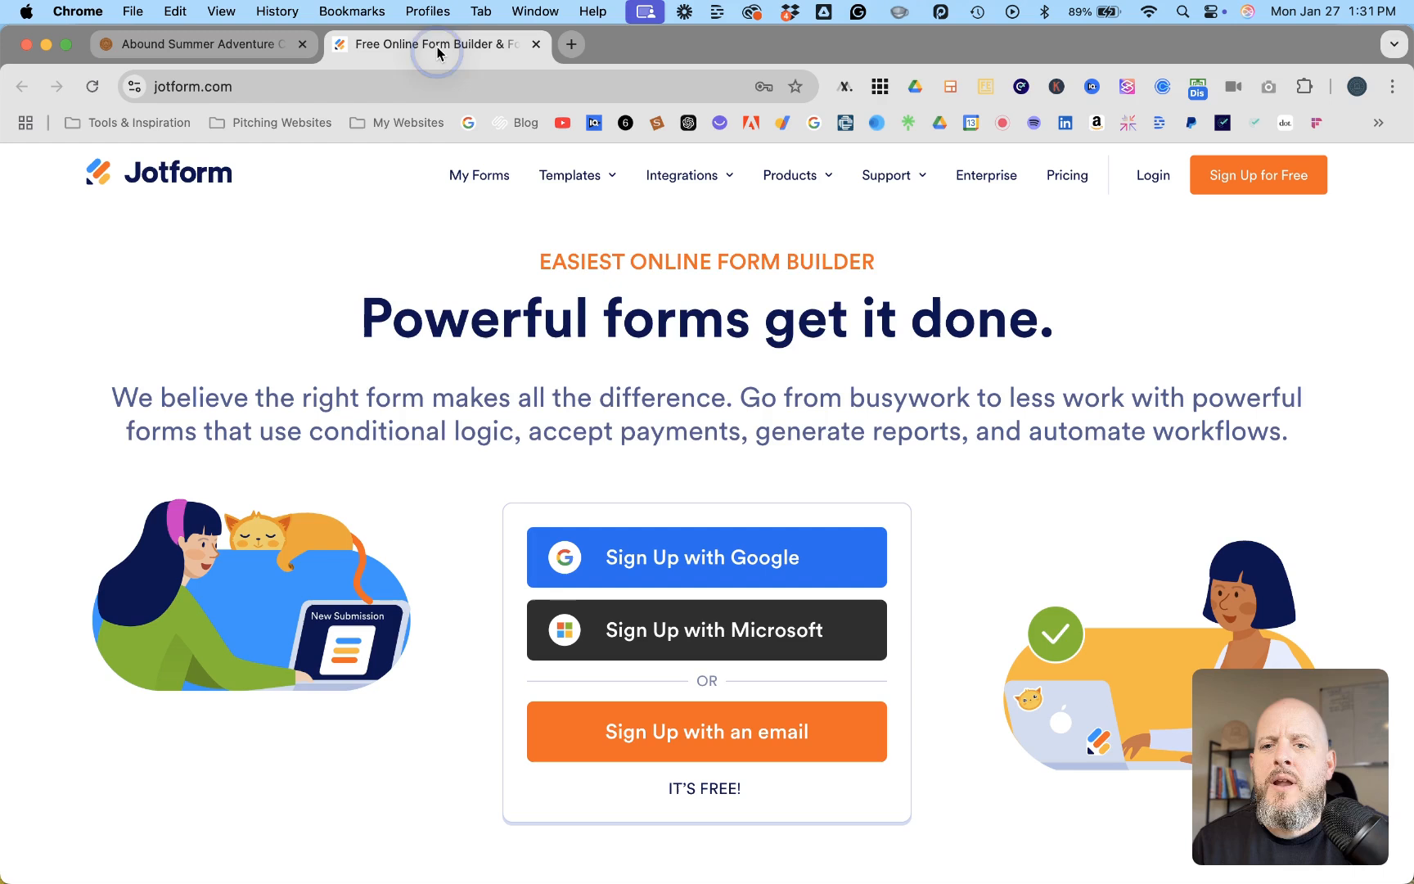
pyautogui.click(1152, 175)
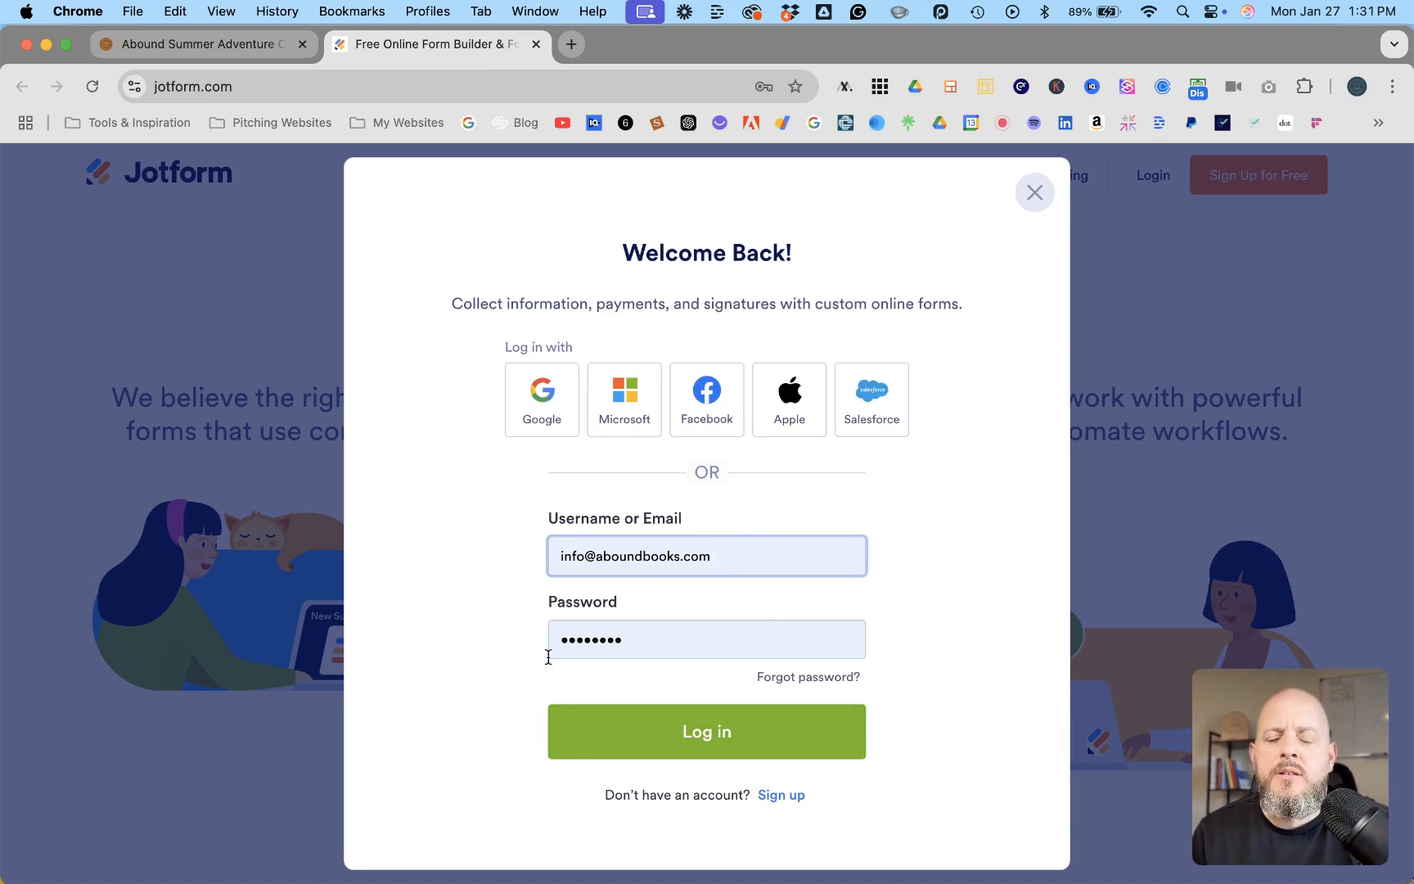
pyautogui.click(710, 740)
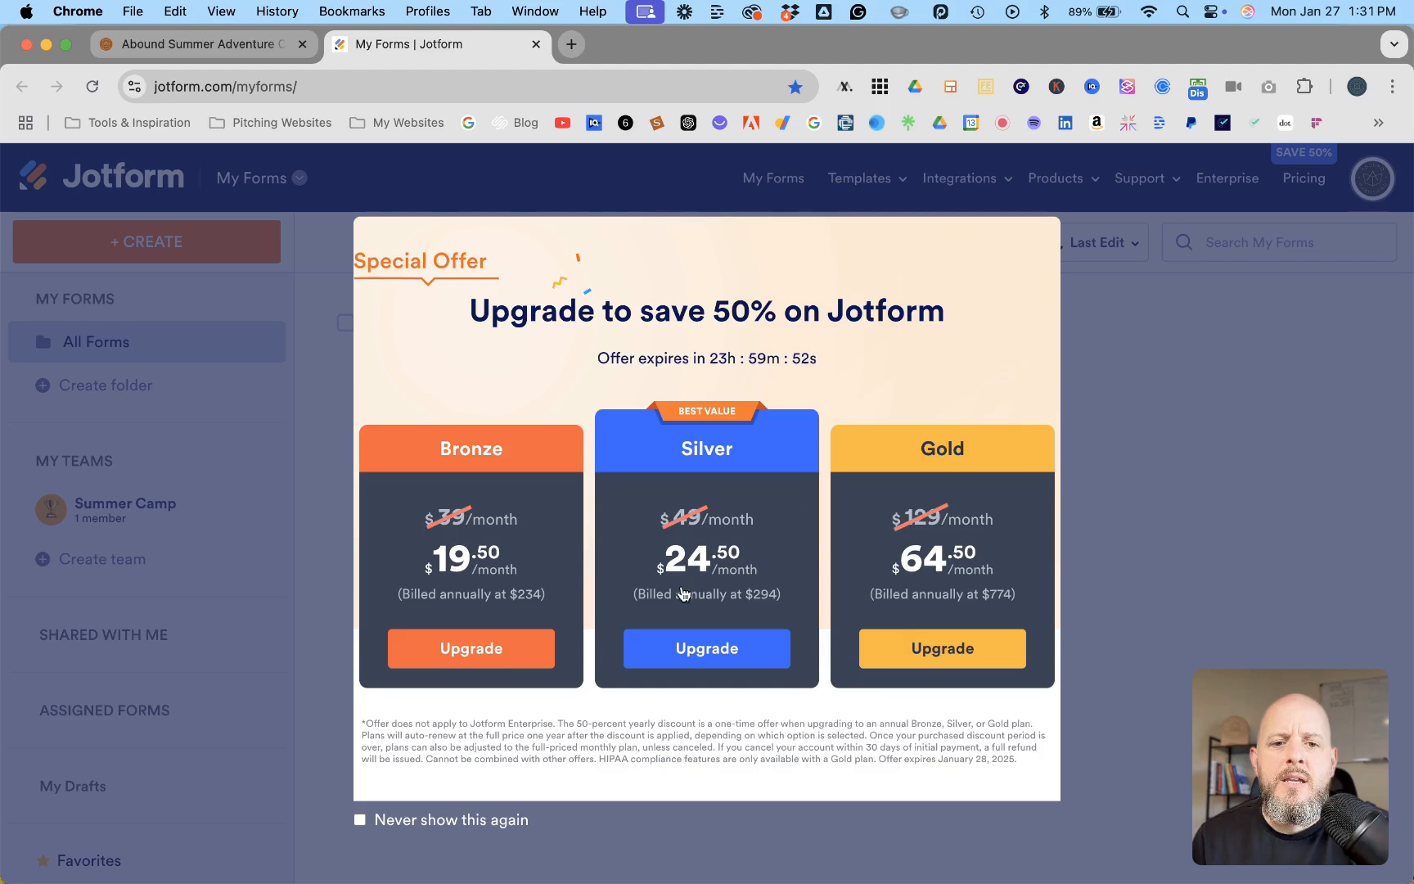
pyautogui.click(1085, 365)
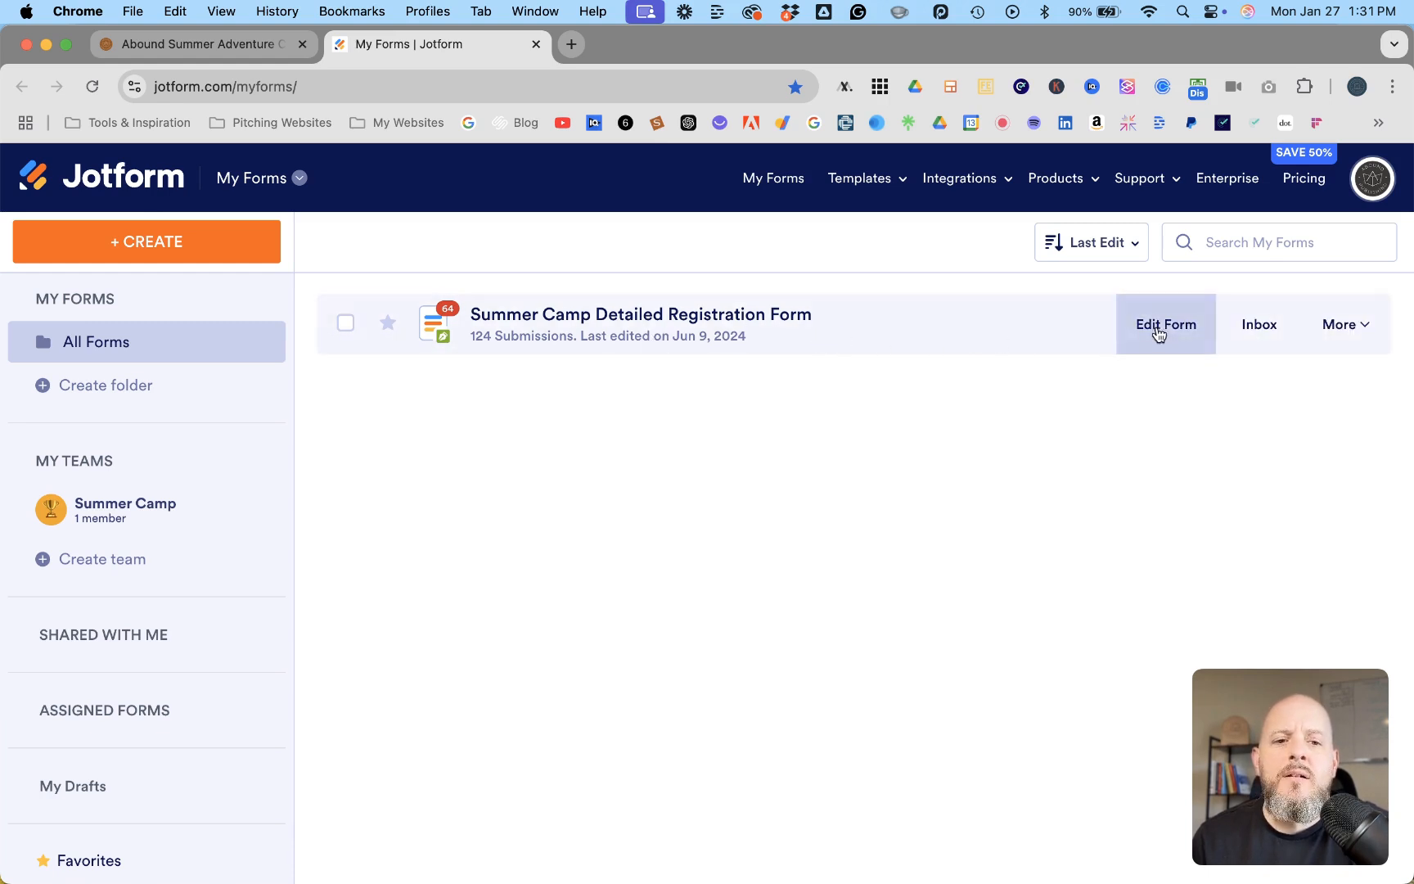
# Step: Open the Summer Camp Detailed Registration Form for editing in the form builder
pyautogui.click(1164, 330)
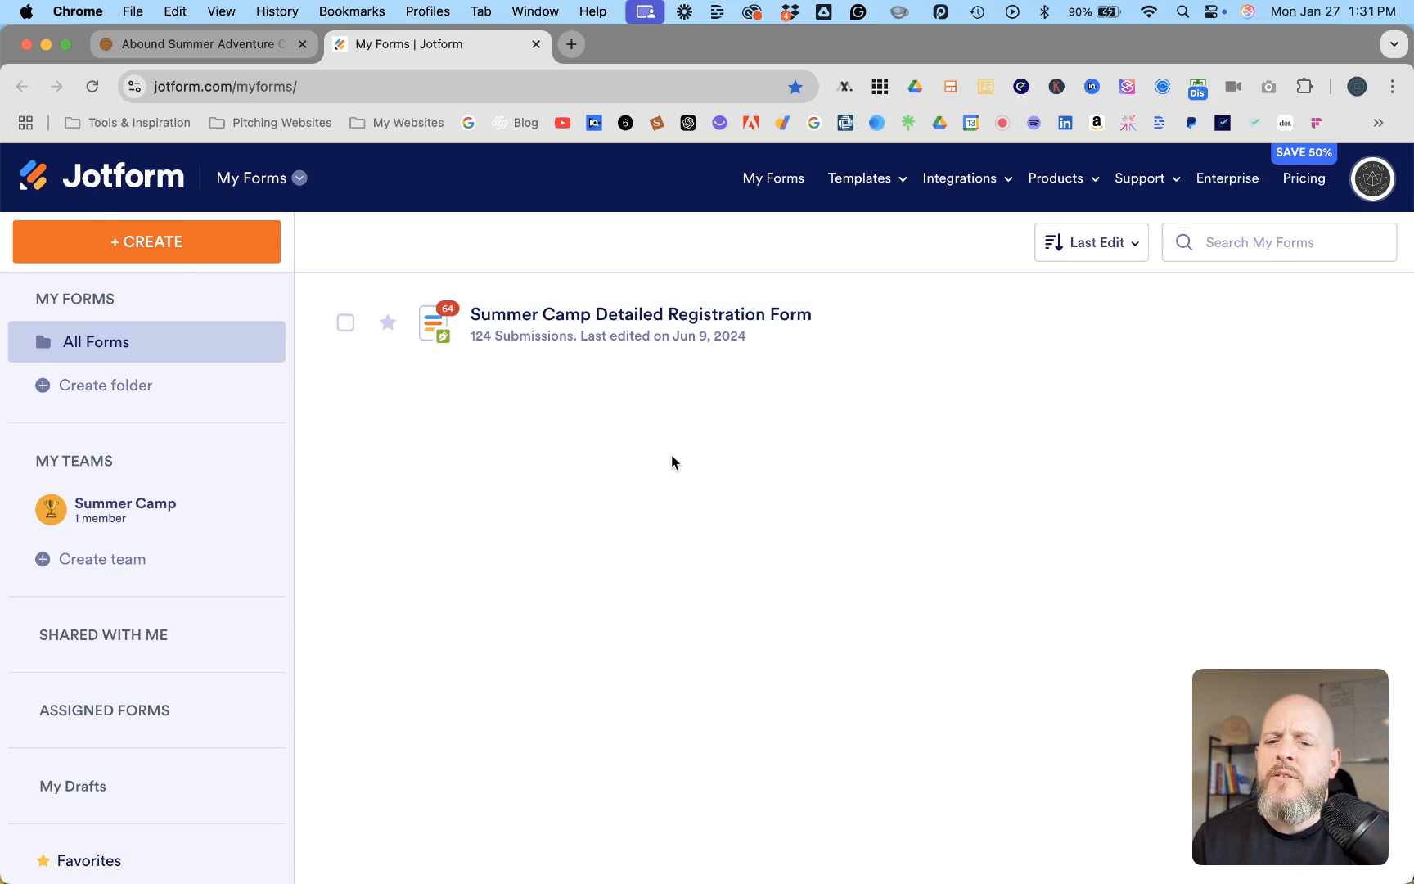
pyautogui.moveTo(978, 337)
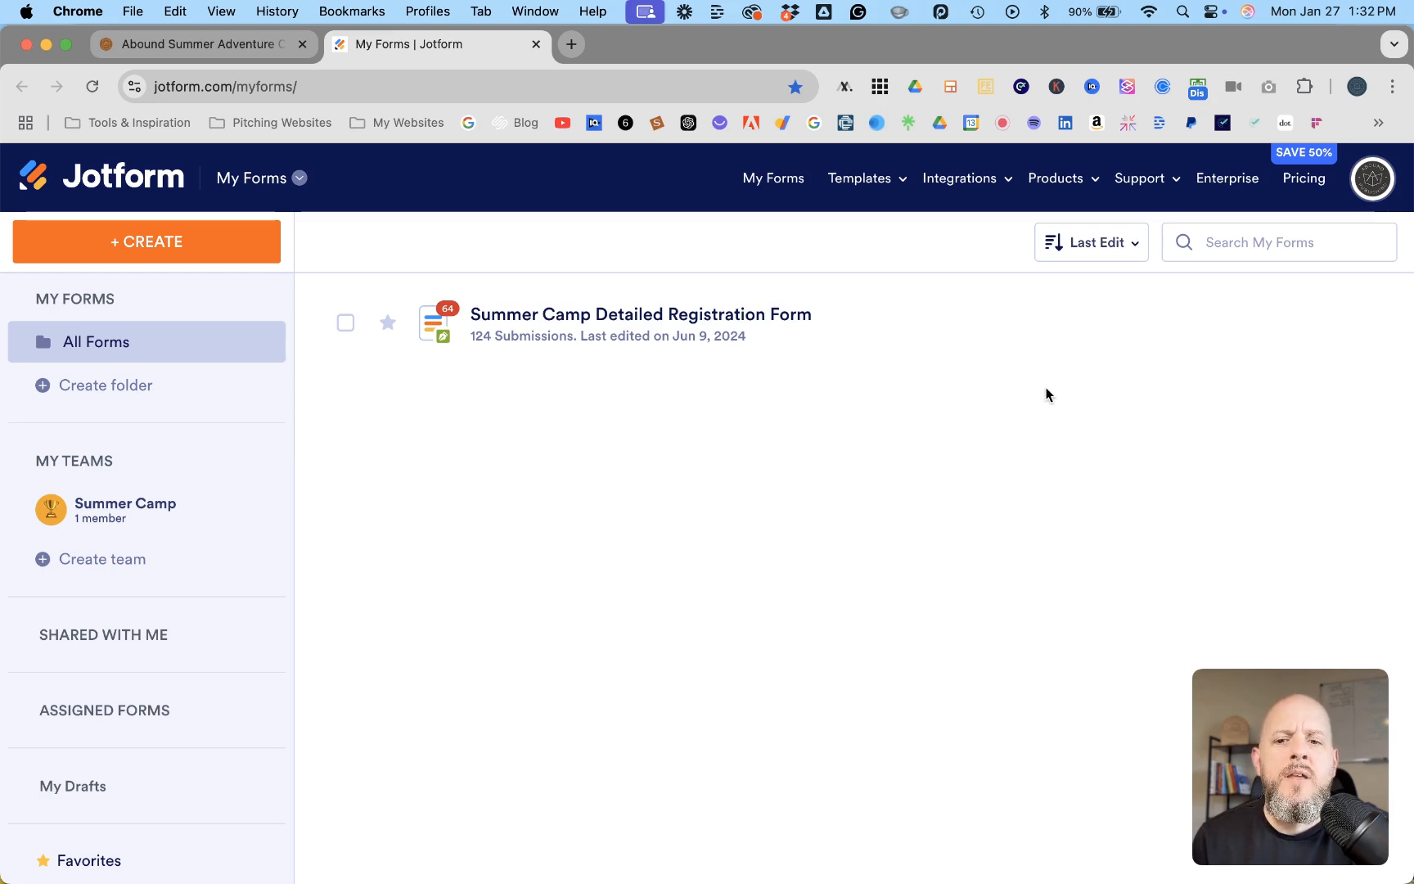
pyautogui.moveTo(1159, 332)
pyautogui.click(1177, 327)
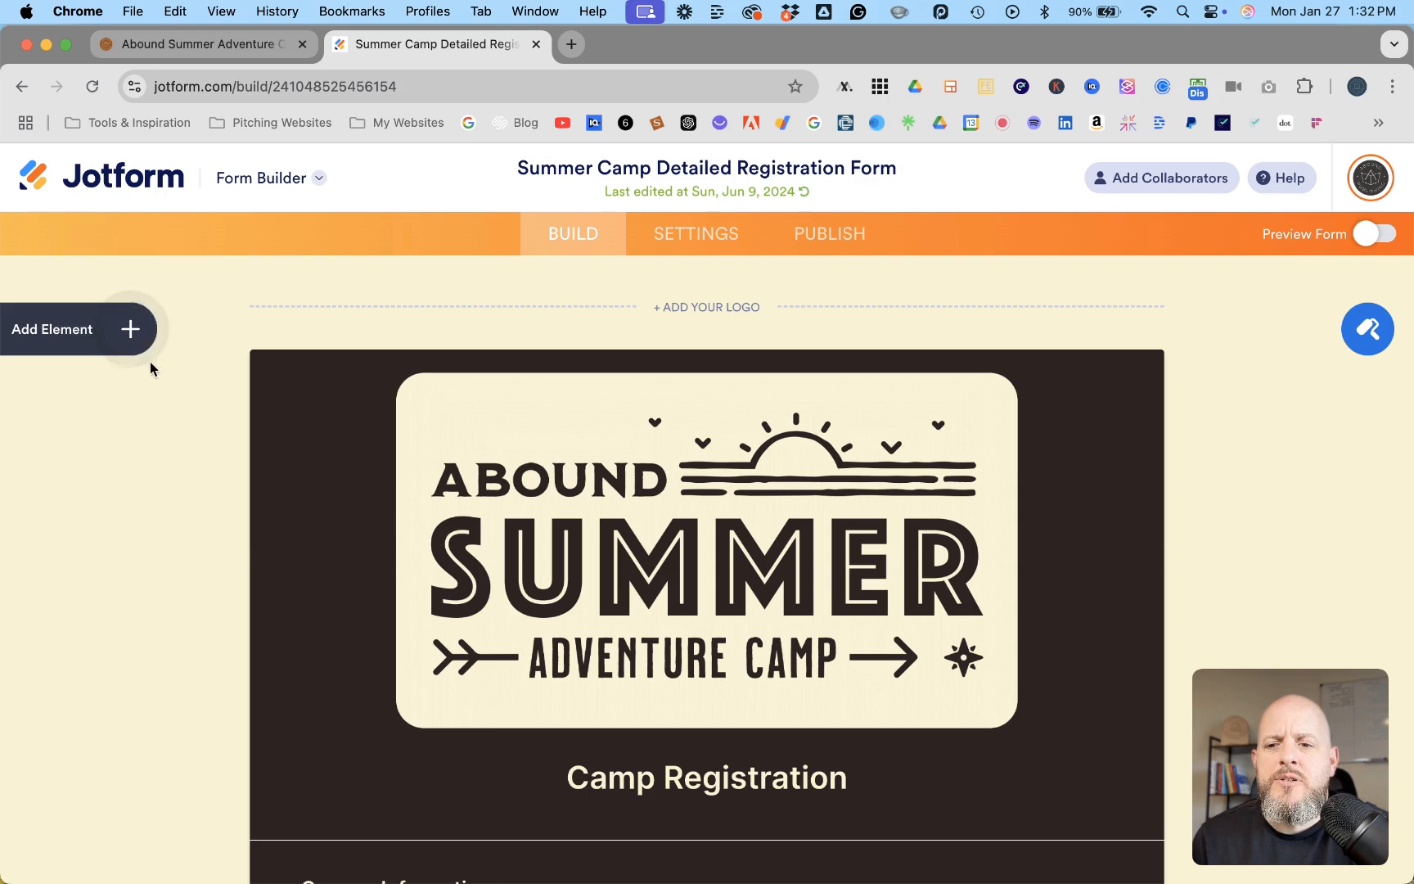
# Step: Look over the first basic form elements available to add, and close the element list
pyautogui.click(128, 329)
pyautogui.scroll(-2, 122, 573)
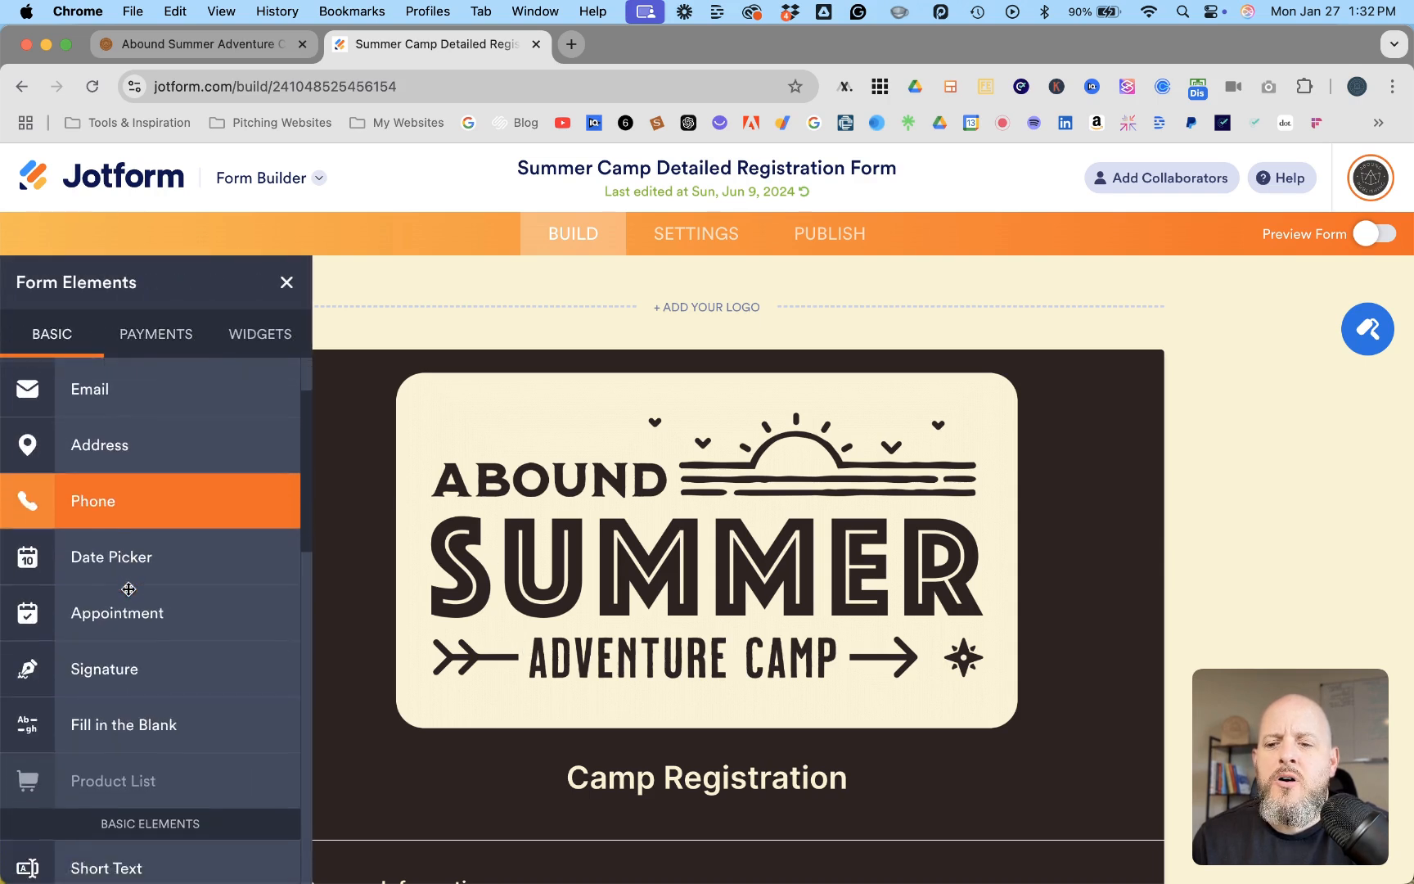
pyautogui.scroll(-2, 129, 589)
pyautogui.scroll(-5, 432, 598)
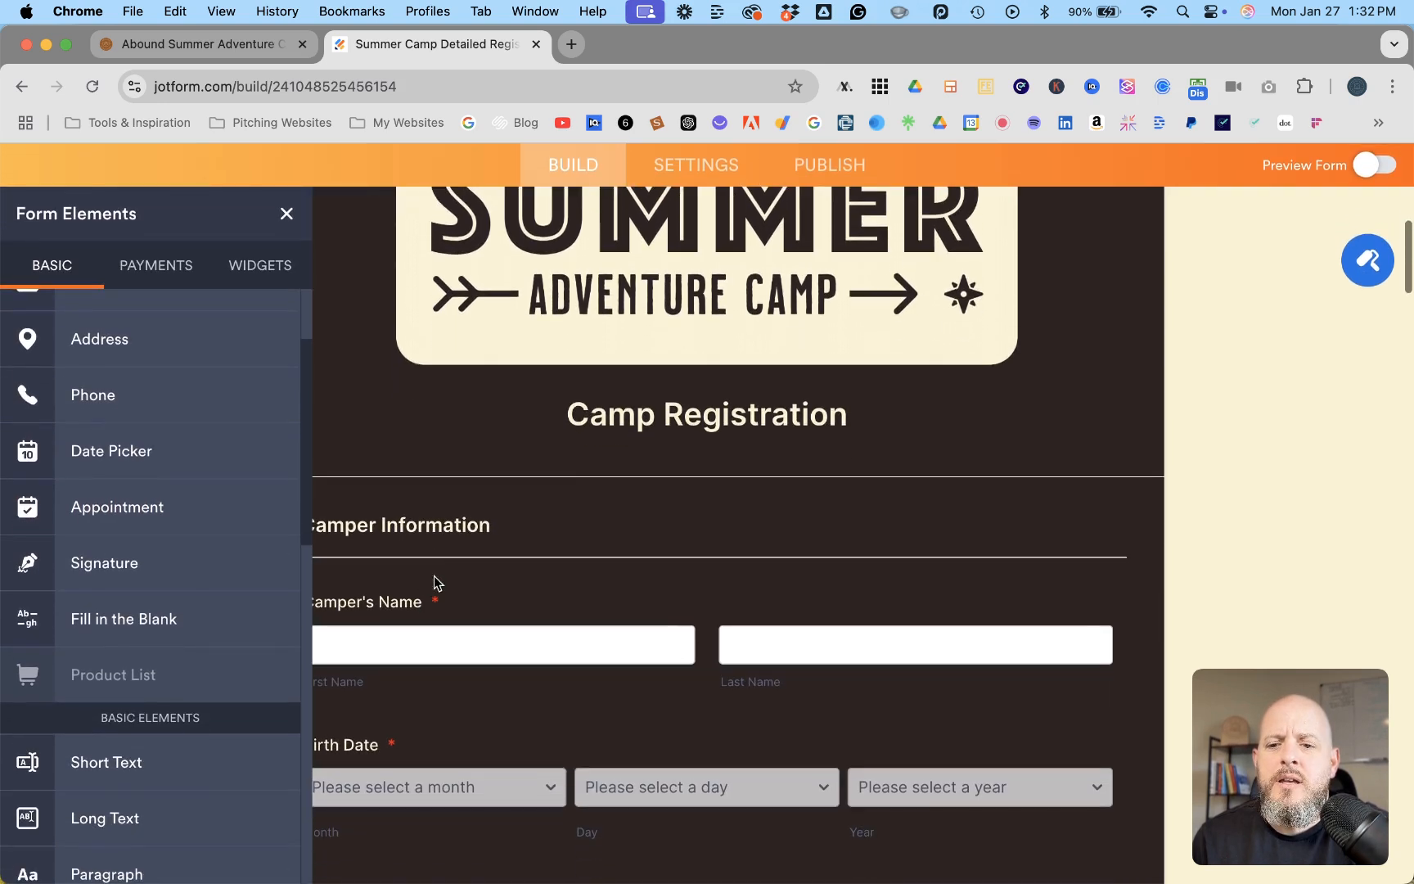
pyautogui.click(286, 213)
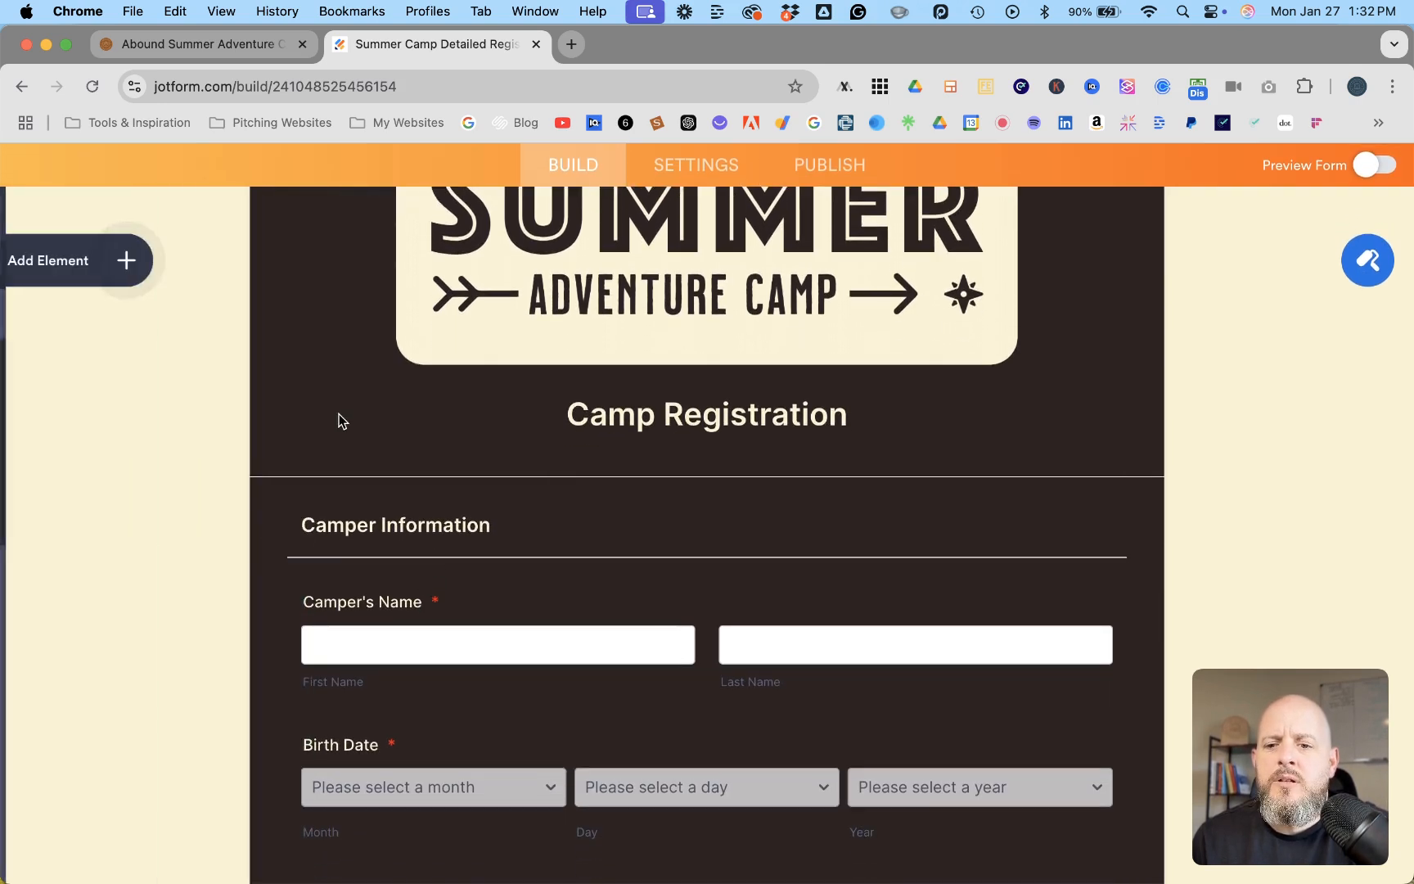
# Step: Review the form's fields in the builder from Camper Information through the Photo Release Authorization and Emergency Information sections
pyautogui.scroll(-4, 368, 501)
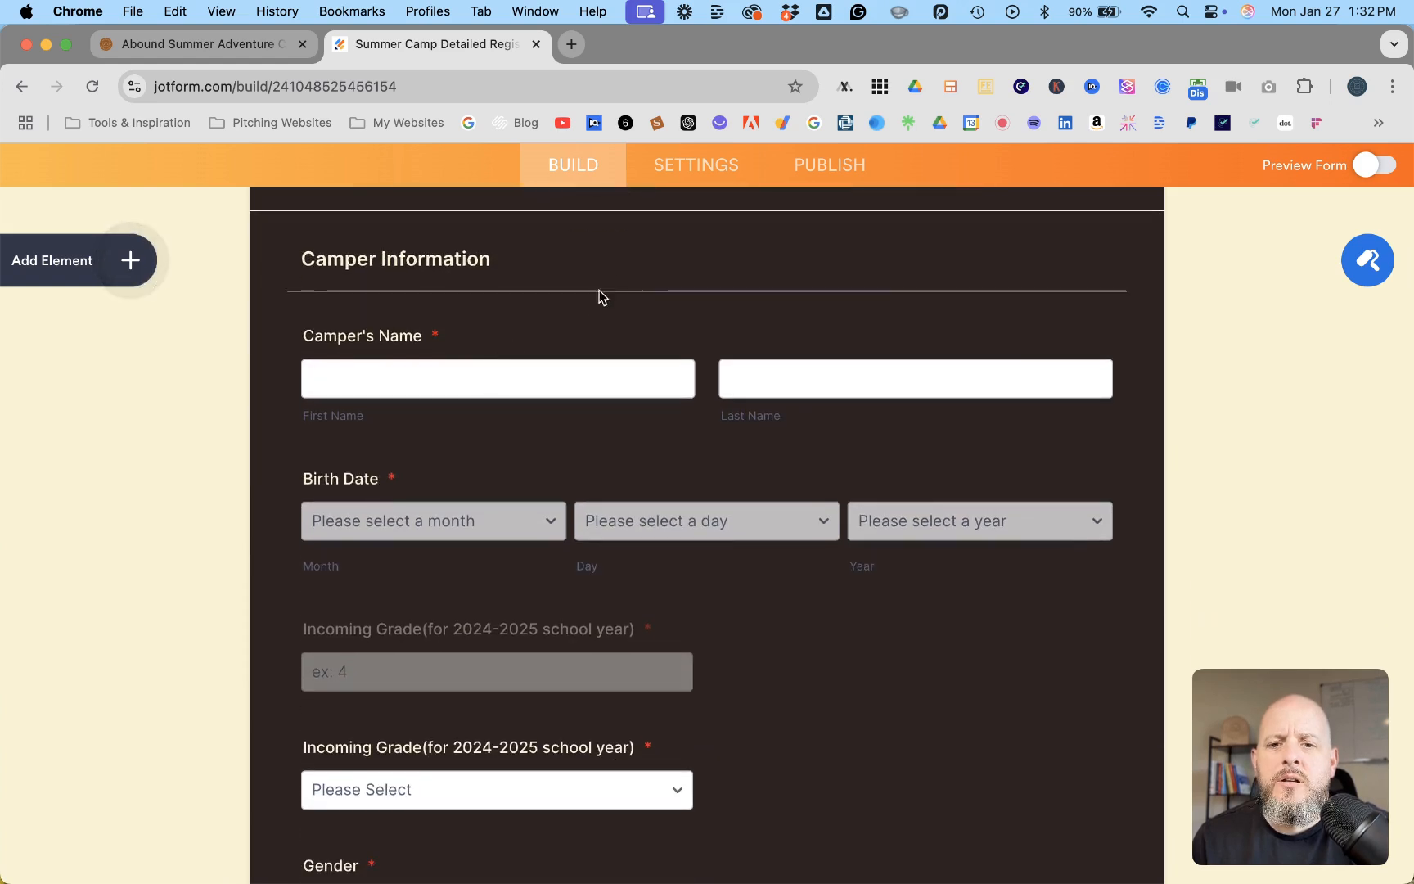
pyautogui.click(611, 277)
pyautogui.scroll(-1, 619, 398)
pyautogui.scroll(-4, 619, 399)
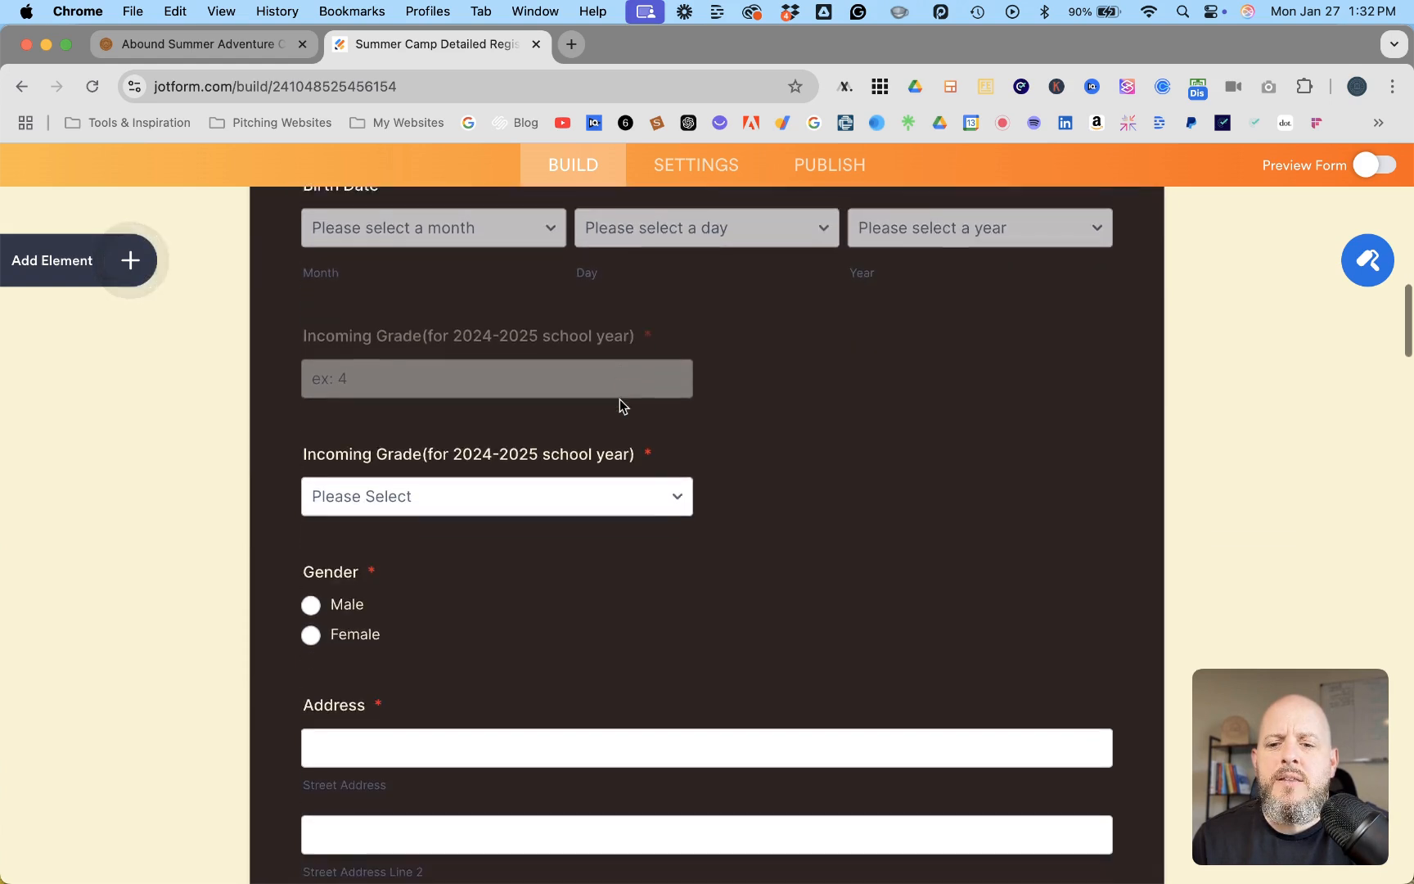
pyautogui.scroll(-15, 619, 398)
pyautogui.scroll(6, 556, 505)
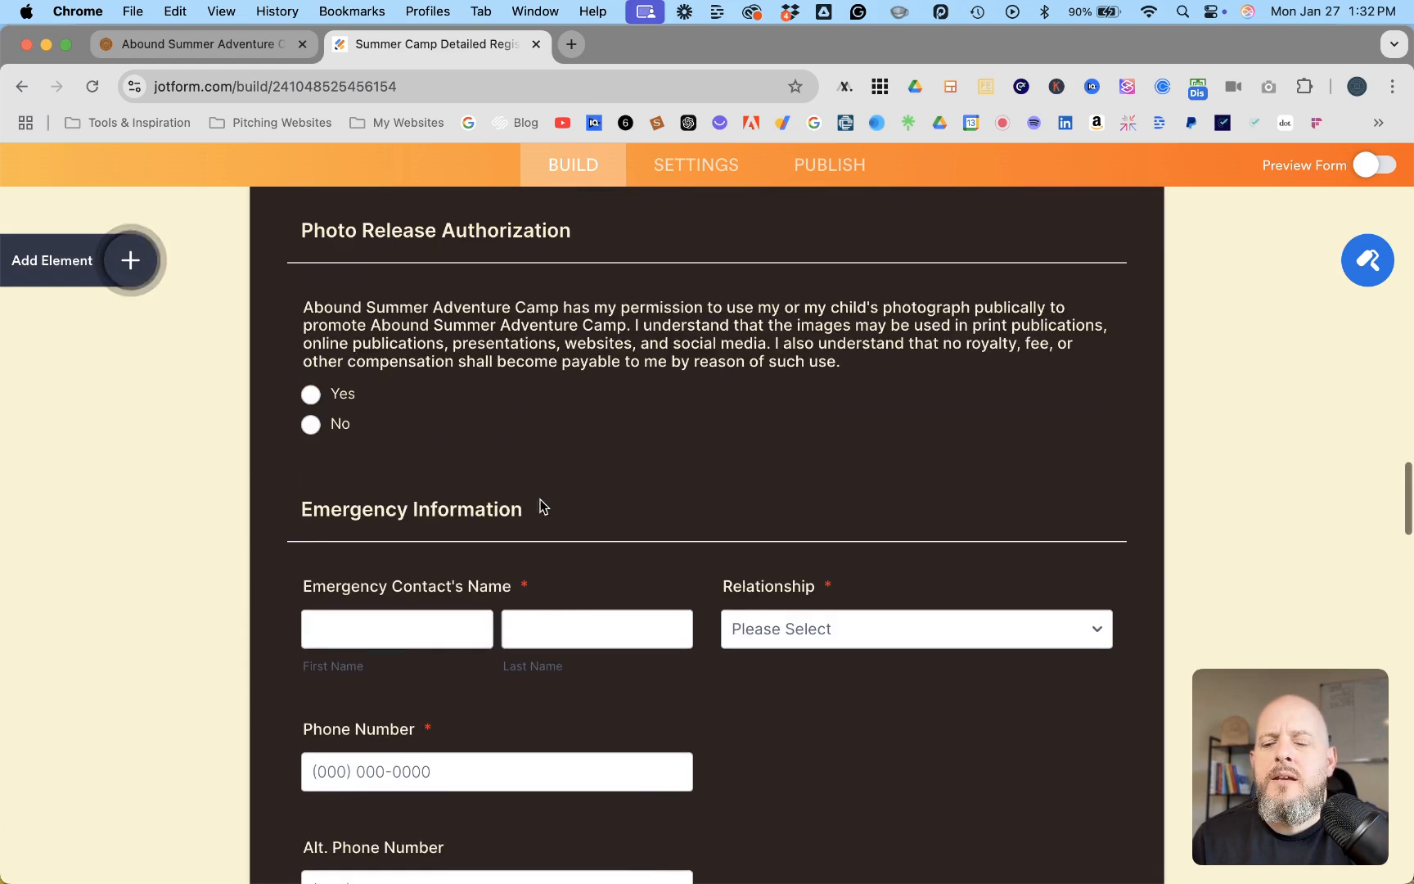
# Step: Reopen the form element list and examine the basic, survey and page elements, including File Upload, Captcha and Star Rating
pyautogui.click(130, 260)
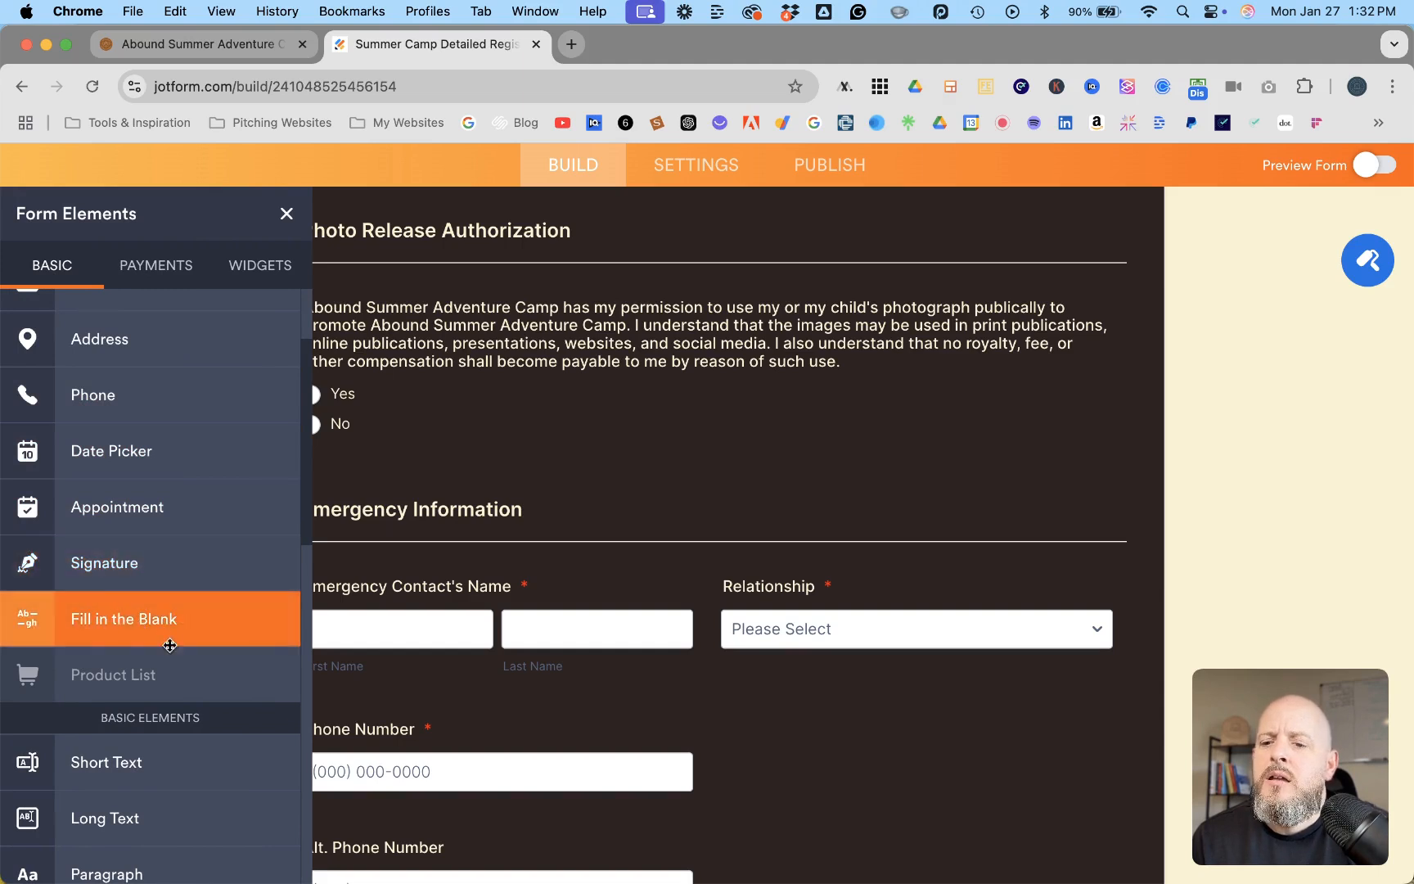
pyautogui.scroll(-5, 180, 675)
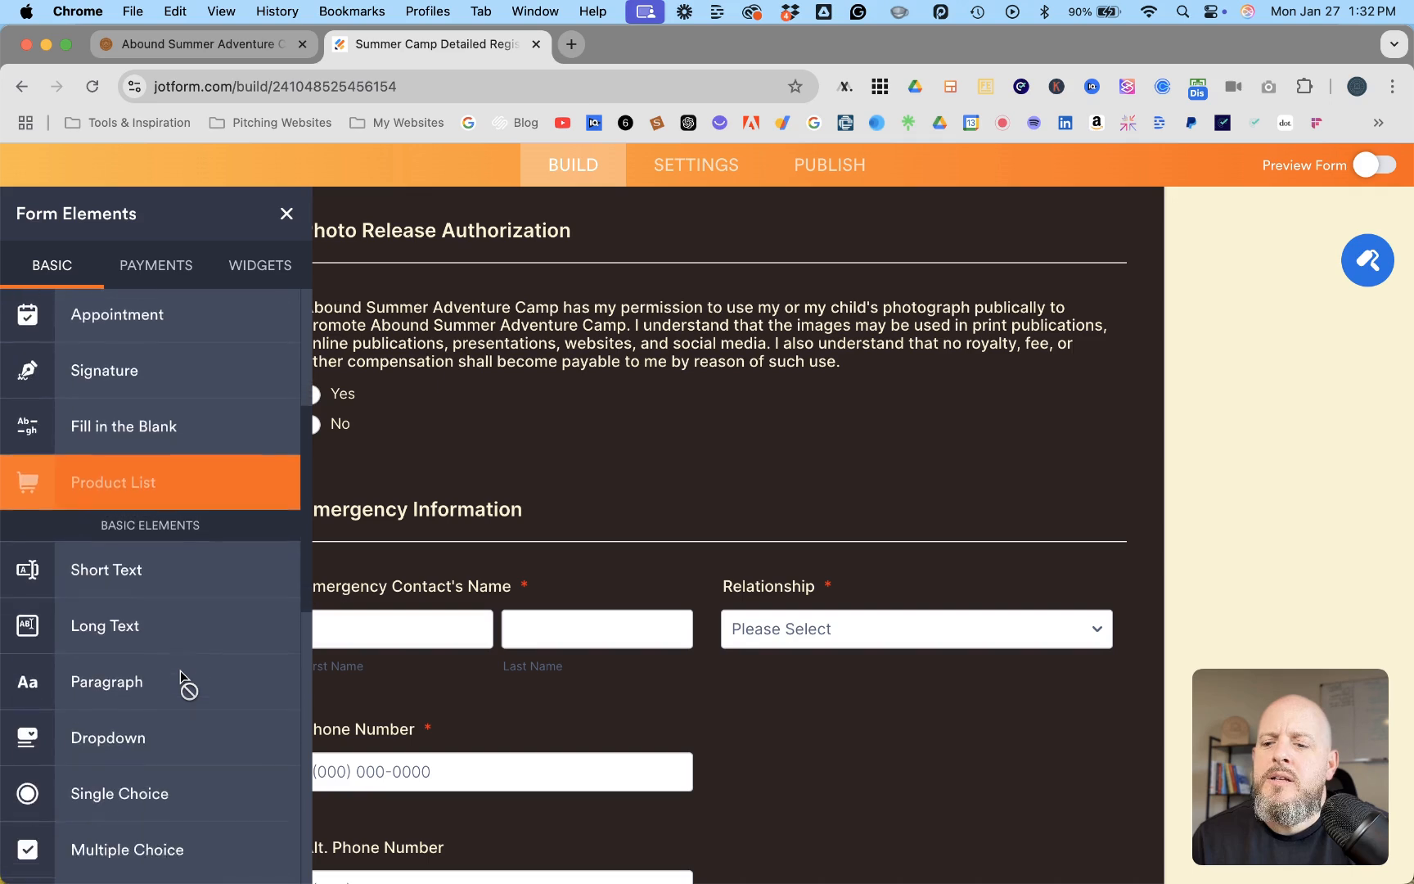
pyautogui.scroll(-4, 134, 553)
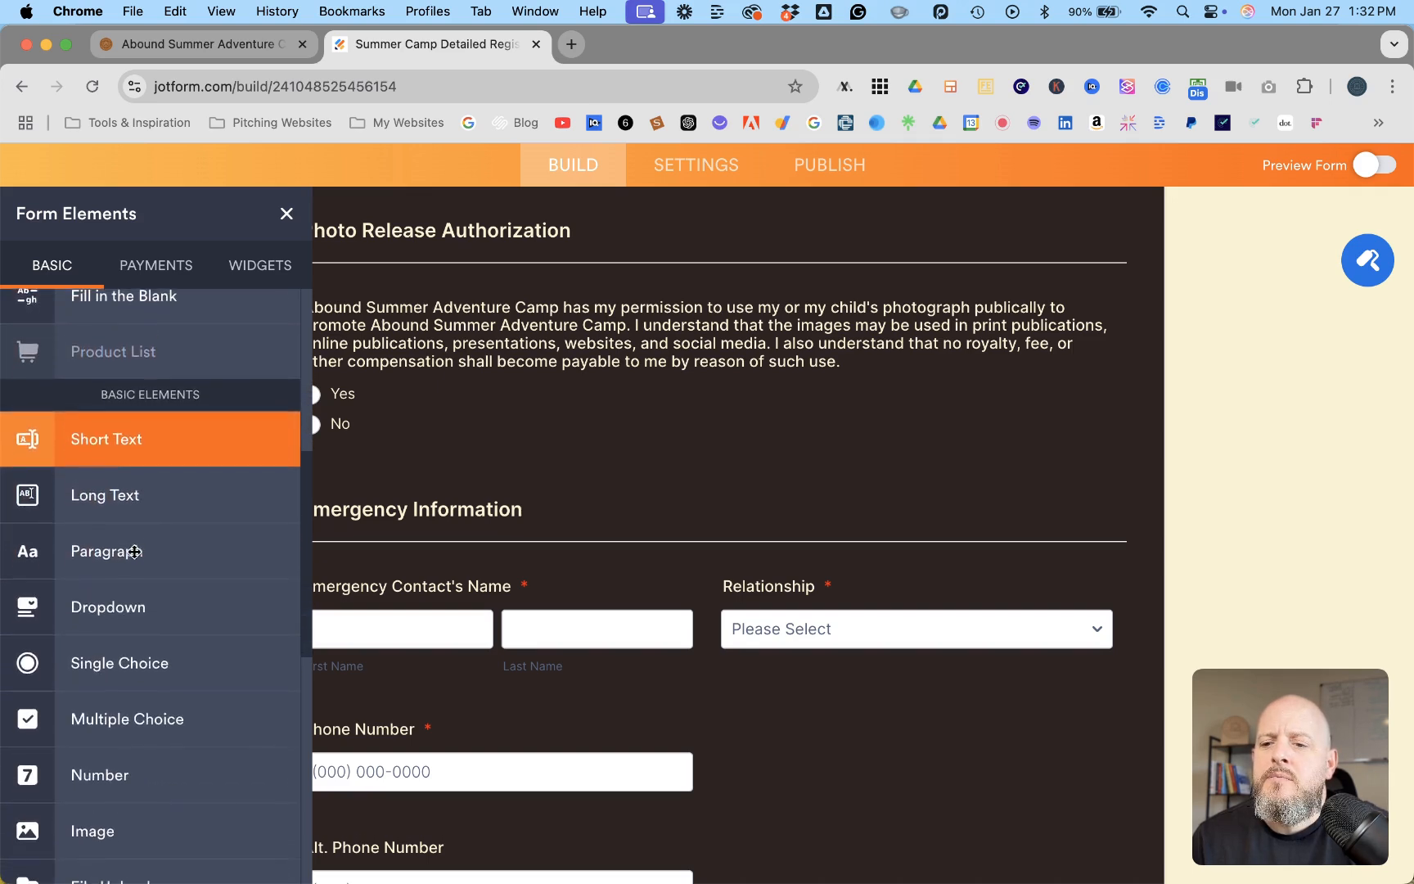
pyautogui.scroll(-4, 134, 553)
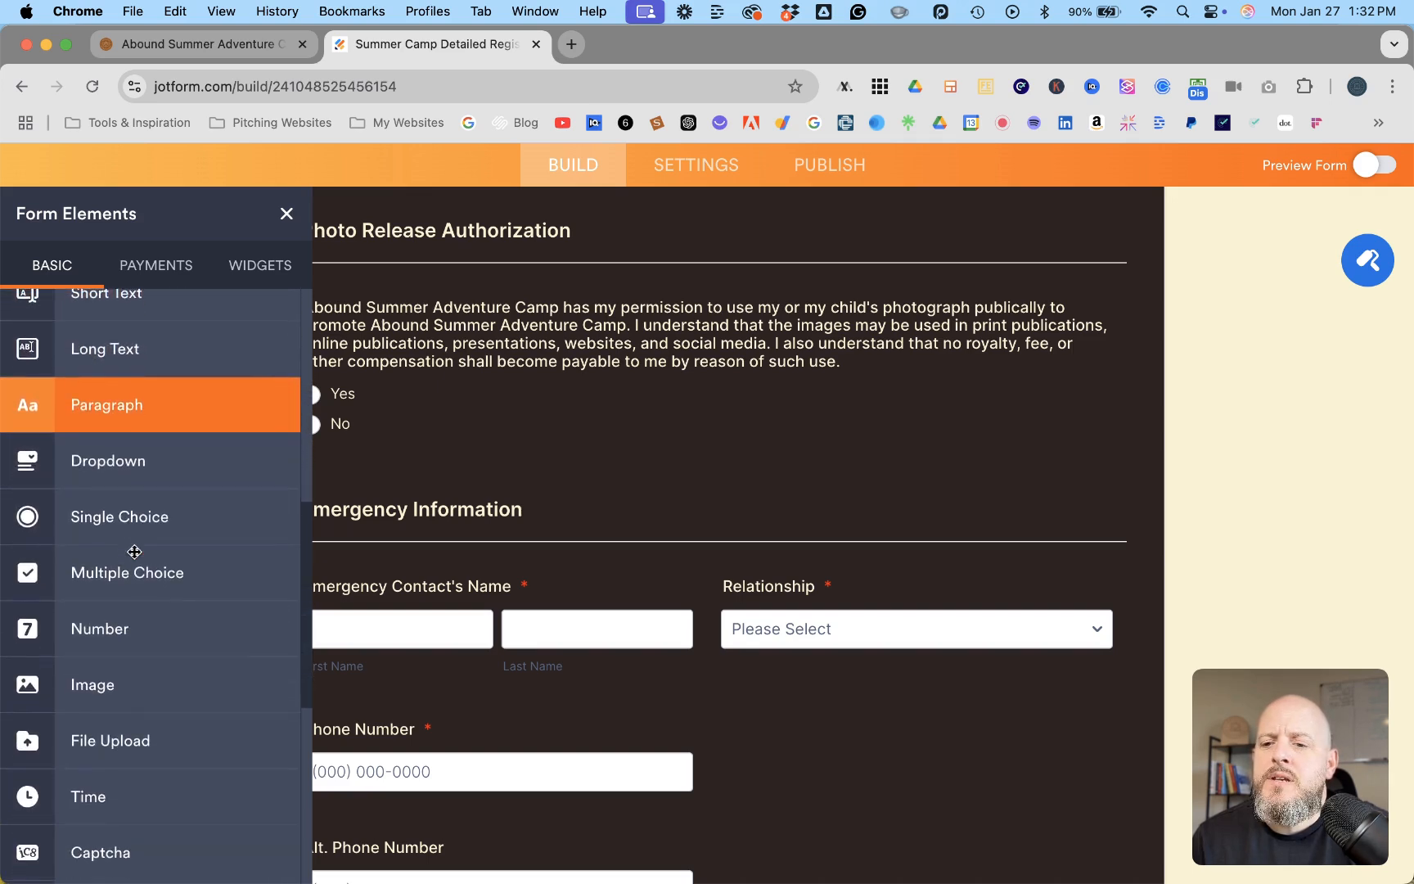
pyautogui.scroll(-3, 135, 552)
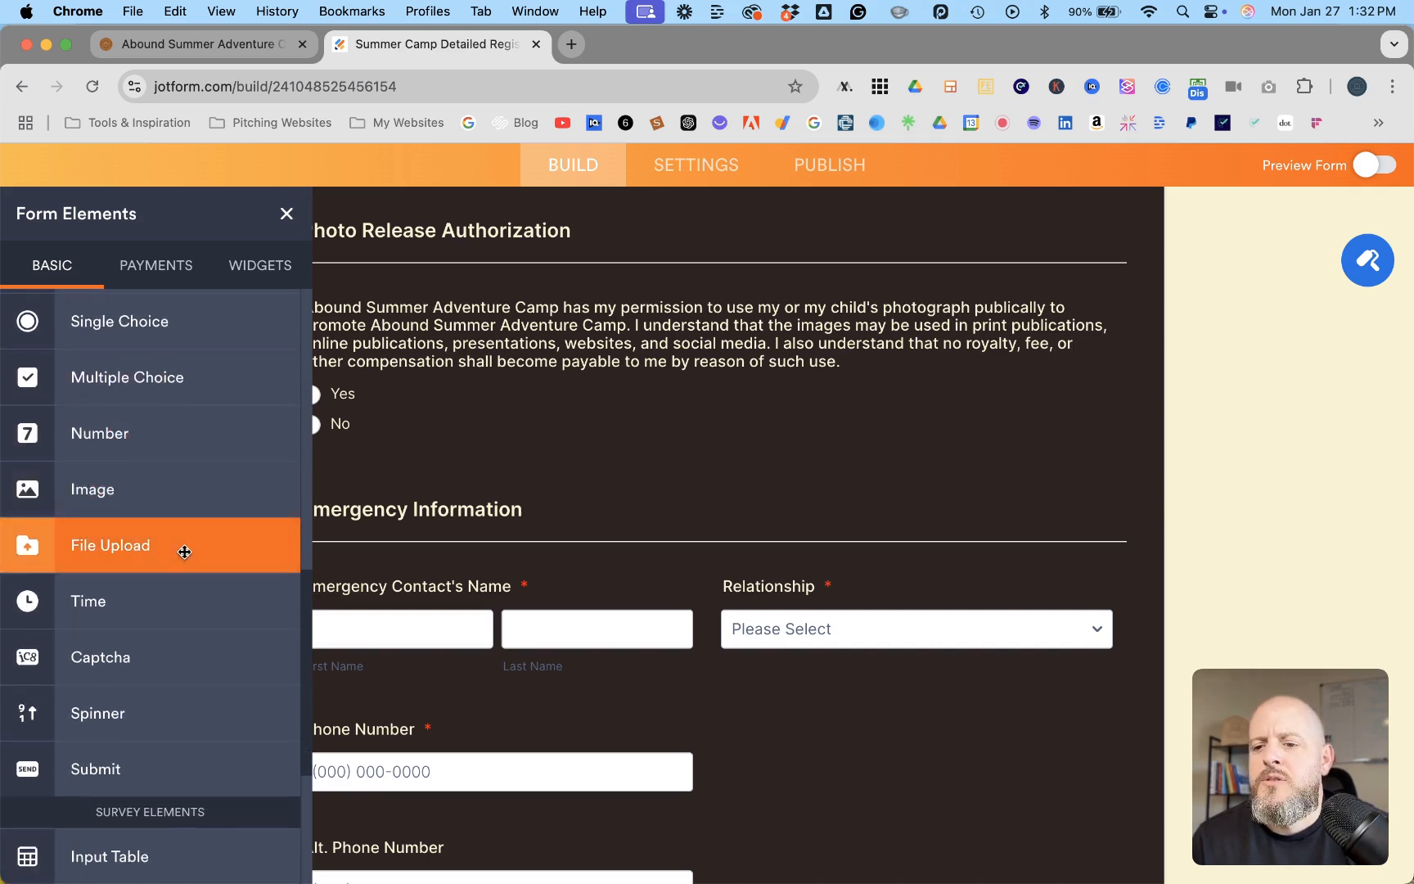
pyautogui.scroll(-2, 185, 551)
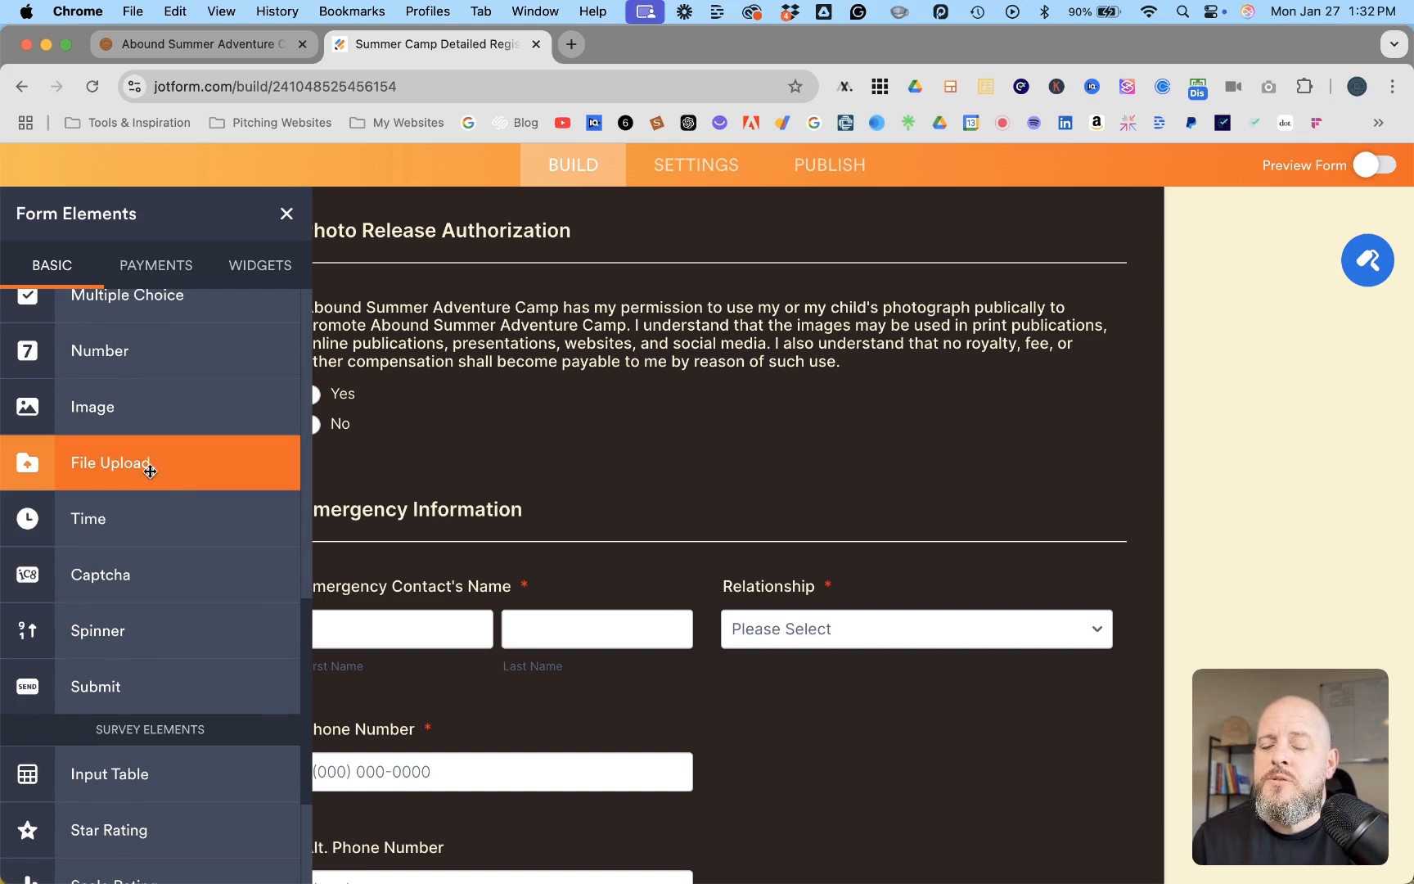
pyautogui.scroll(-2, 181, 551)
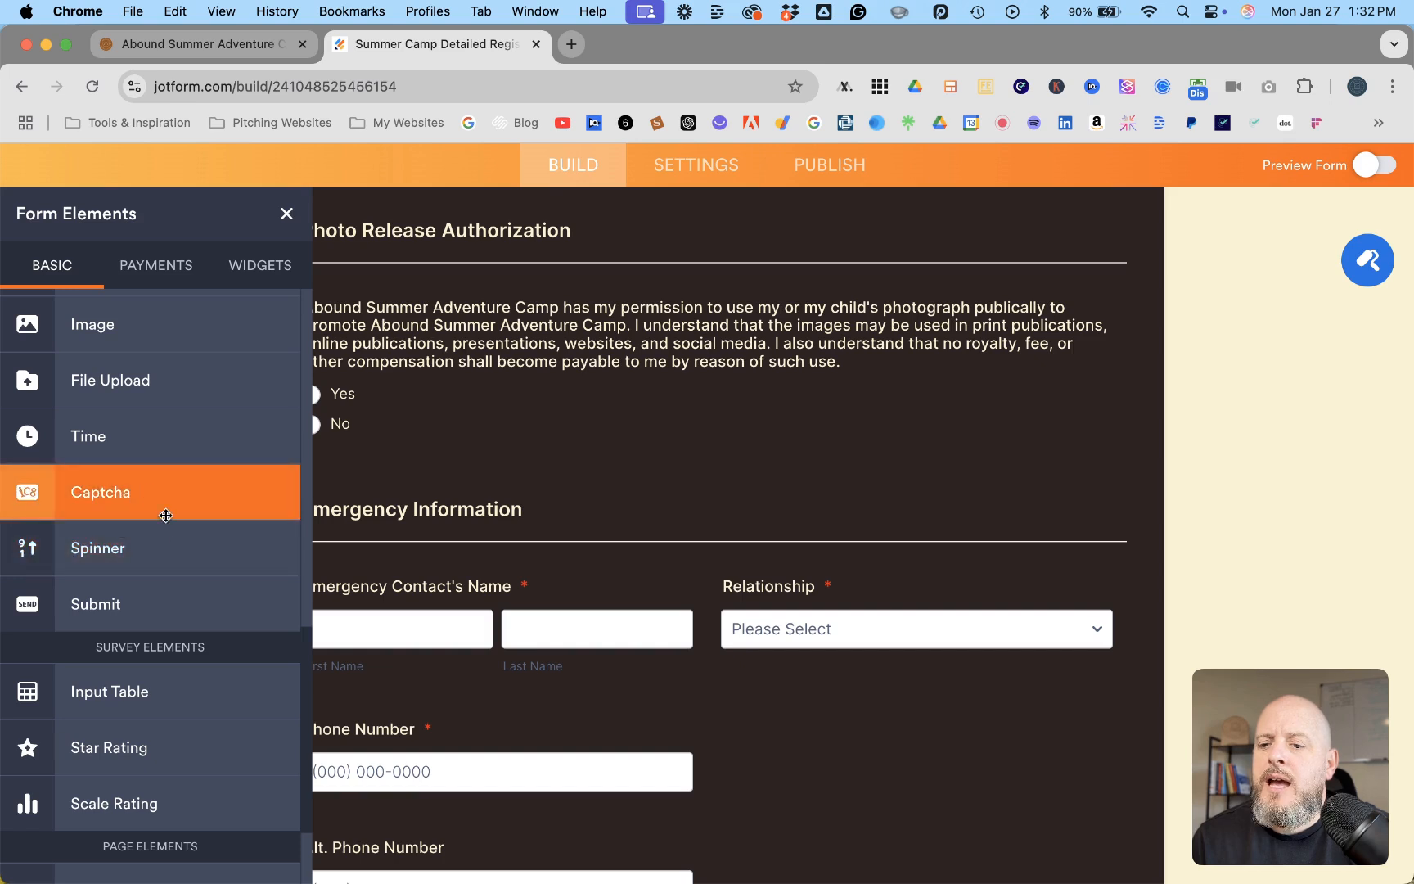
pyautogui.scroll(-1, 148, 568)
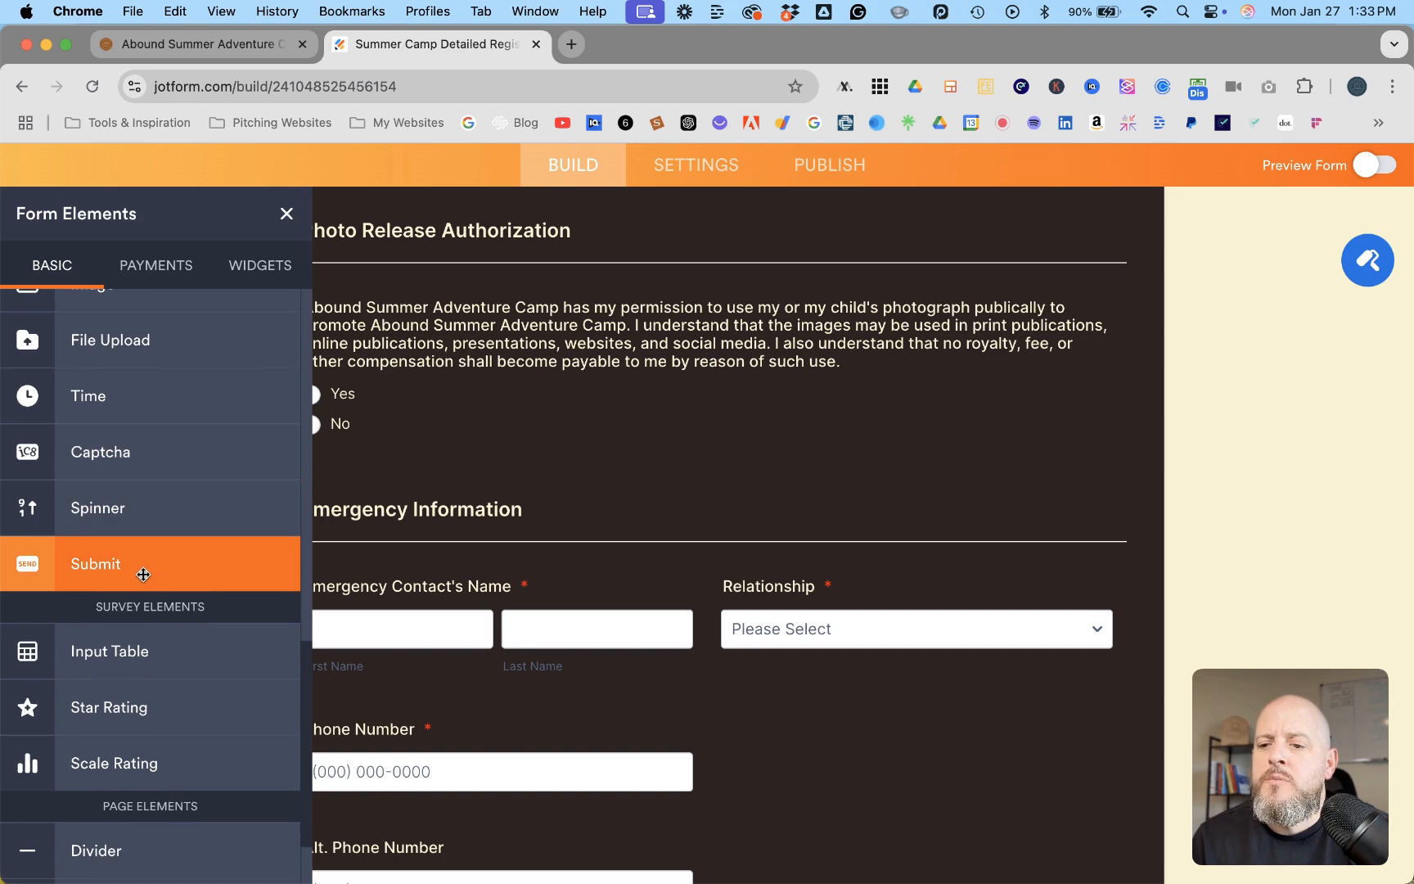
pyautogui.scroll(-3, 143, 574)
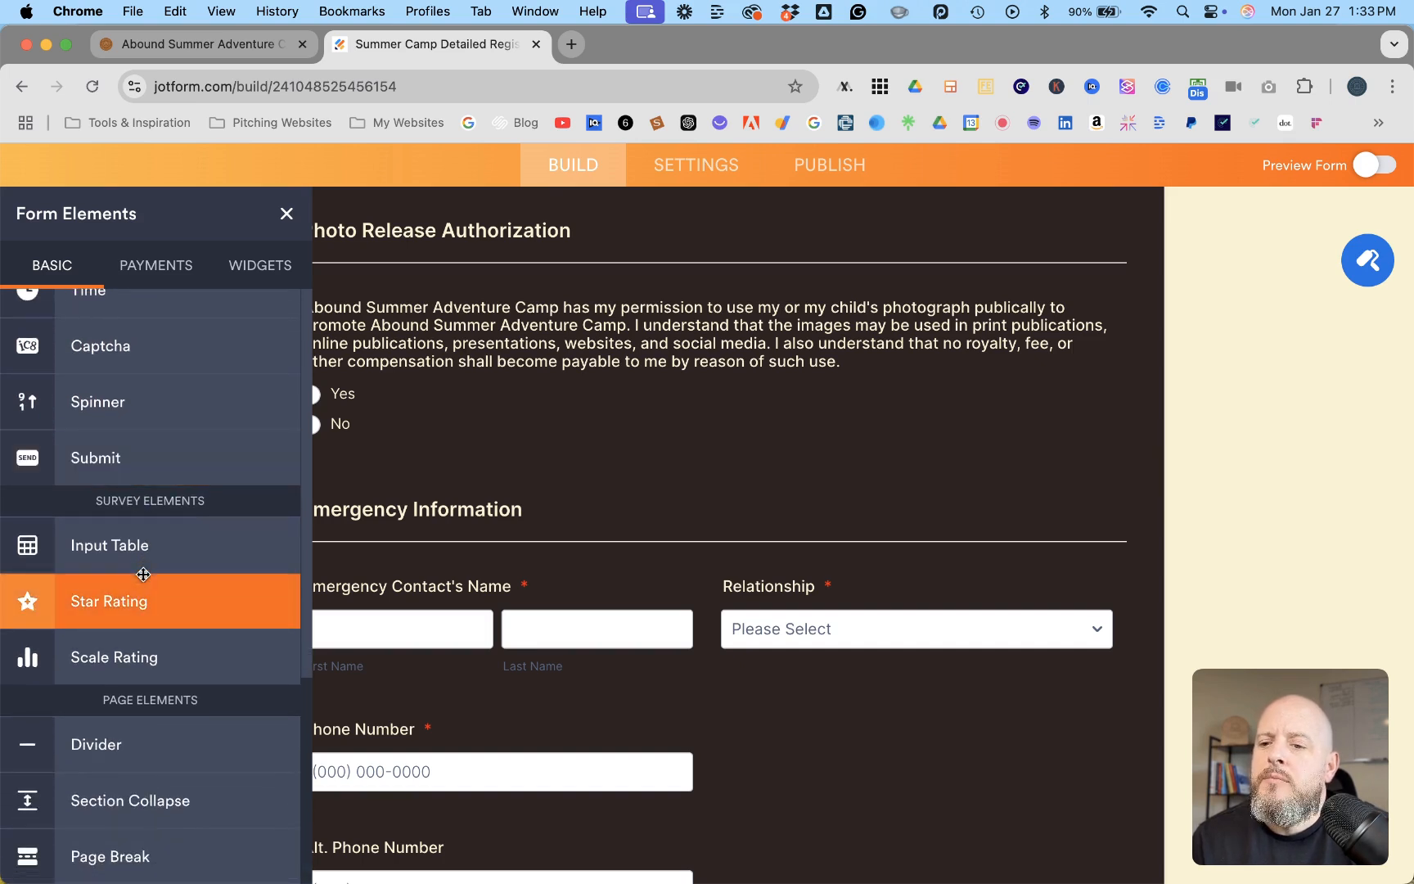
# Step: Examine the payment gateways the form can use, from Square, PayPal and Stripe through Paymentwall, and return to the list's start
pyautogui.click(163, 278)
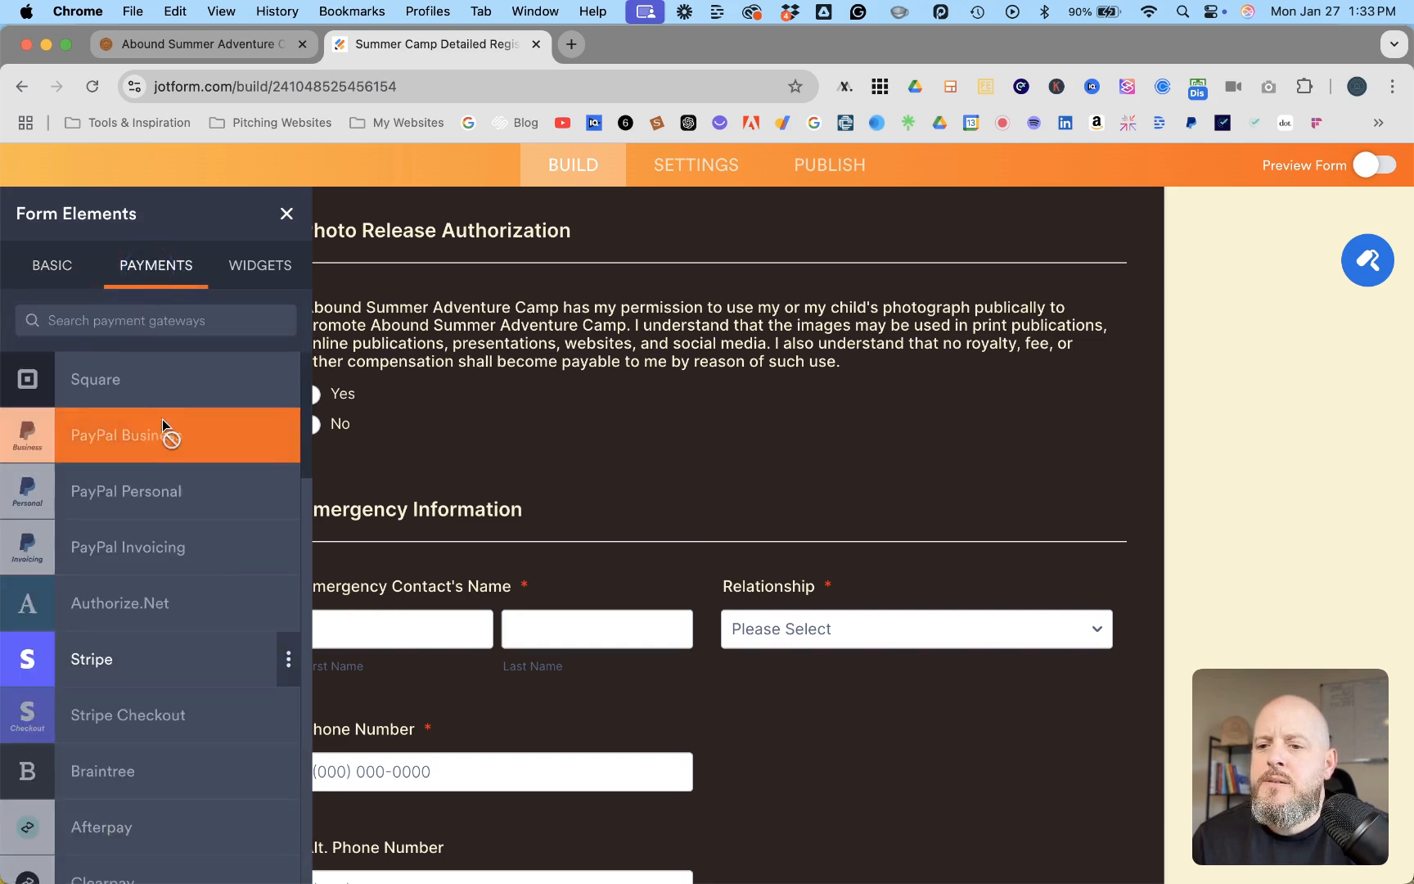
pyautogui.scroll(-5, 138, 569)
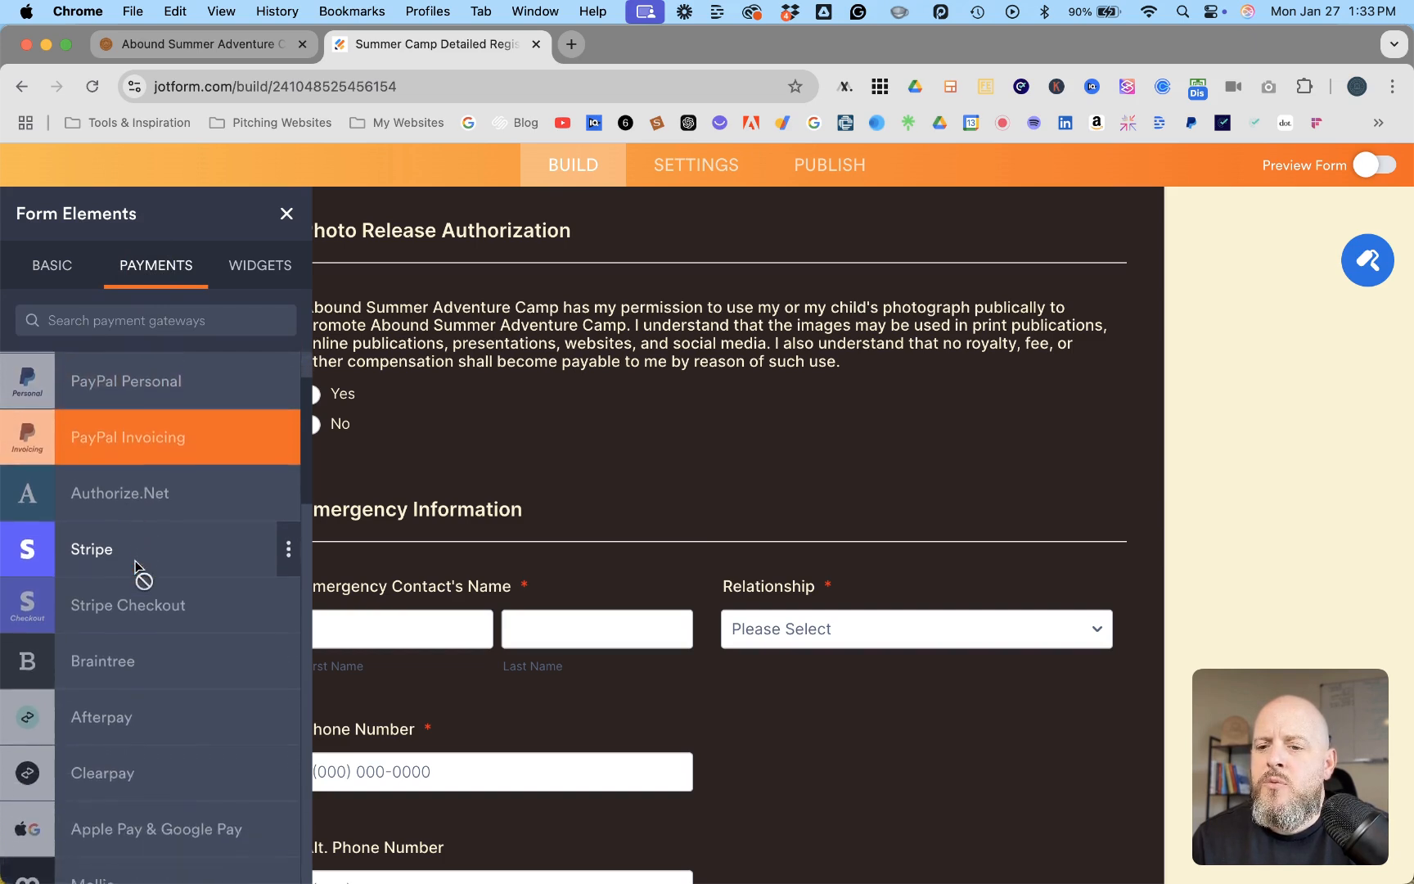
pyautogui.scroll(-10, 137, 569)
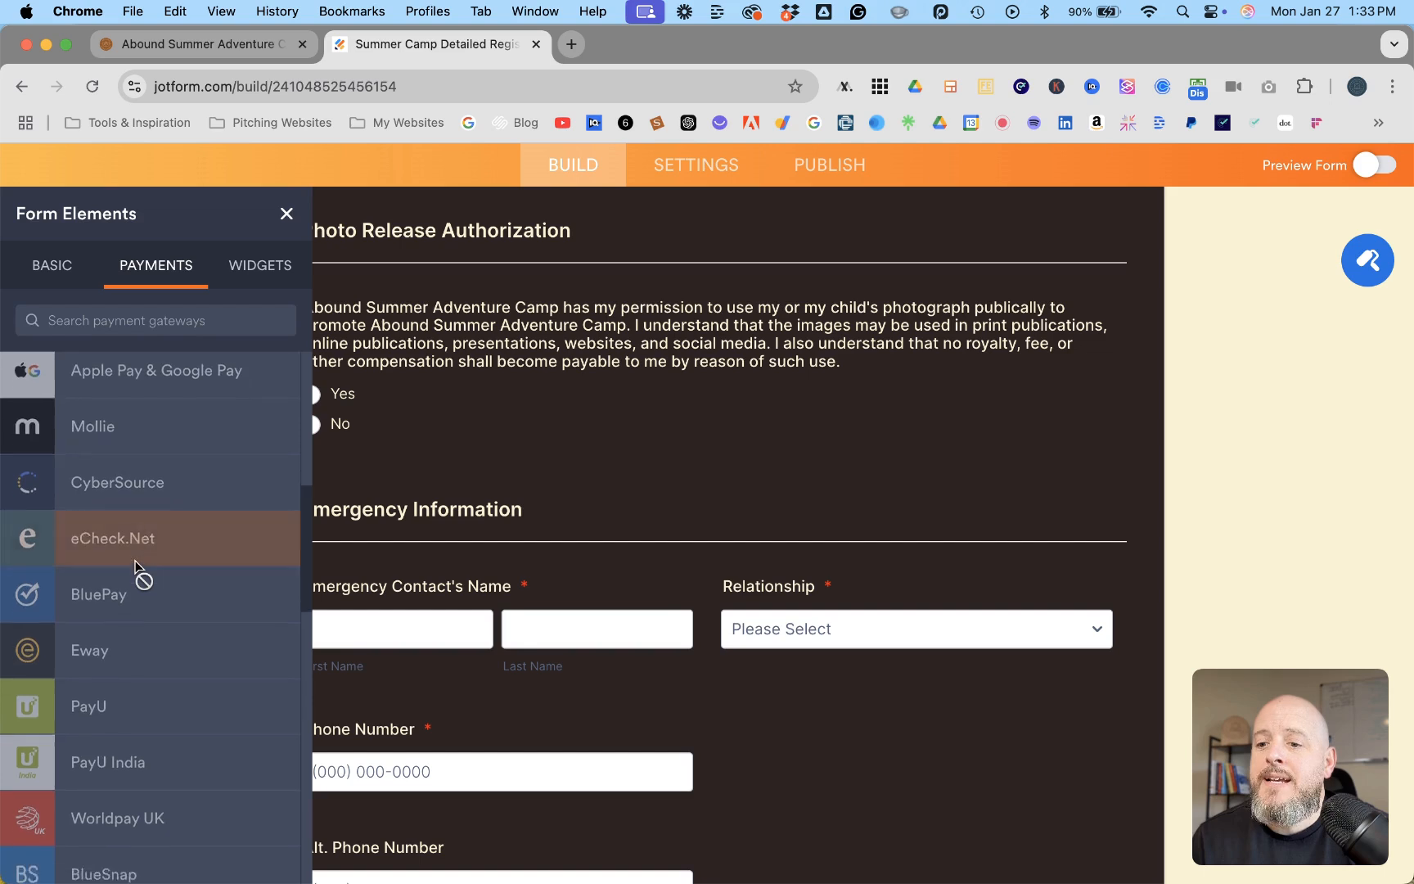
pyautogui.scroll(-10, 137, 568)
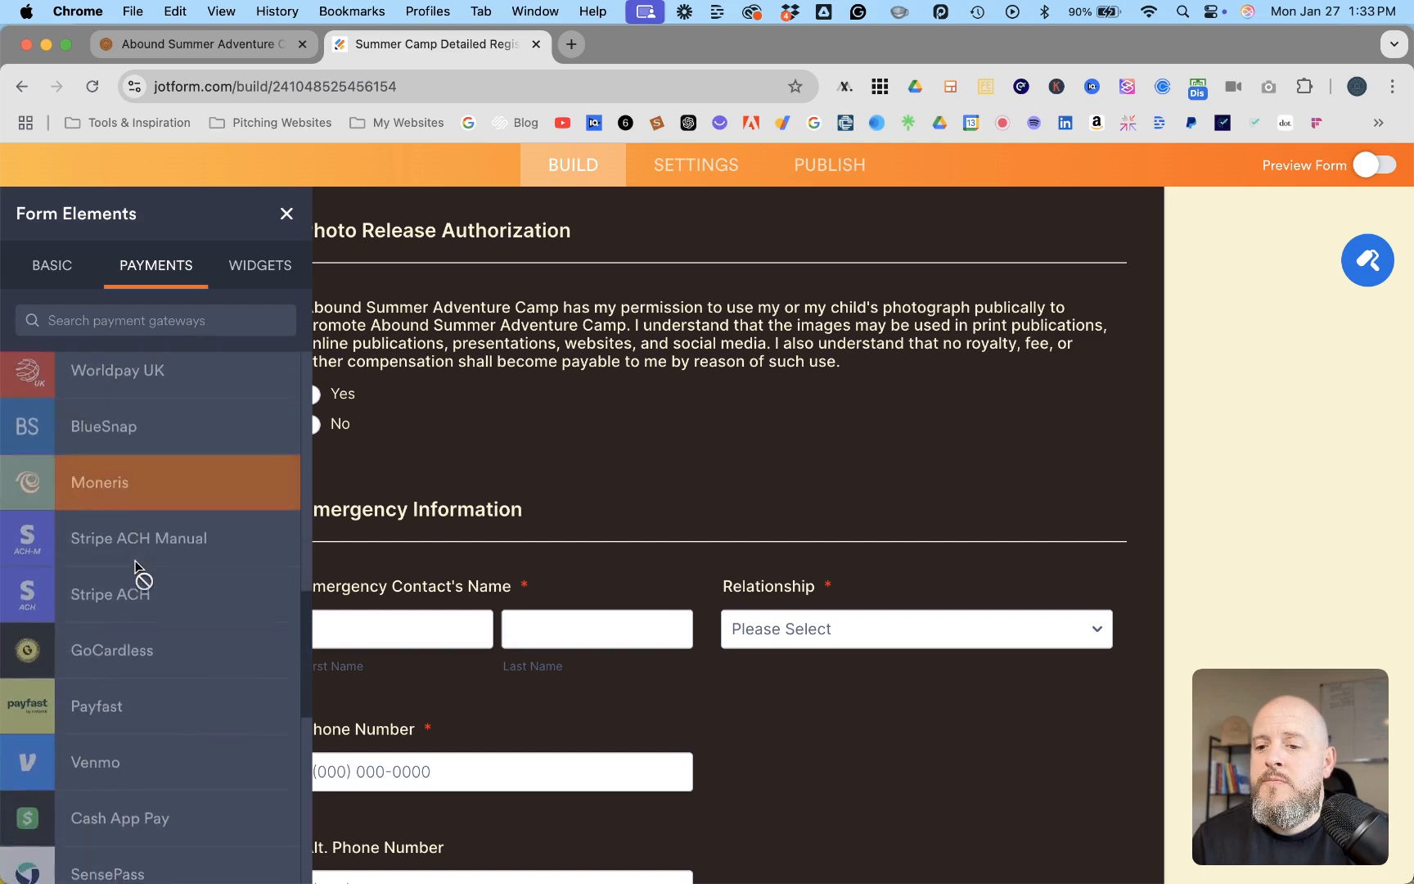
pyautogui.scroll(-9, 138, 569)
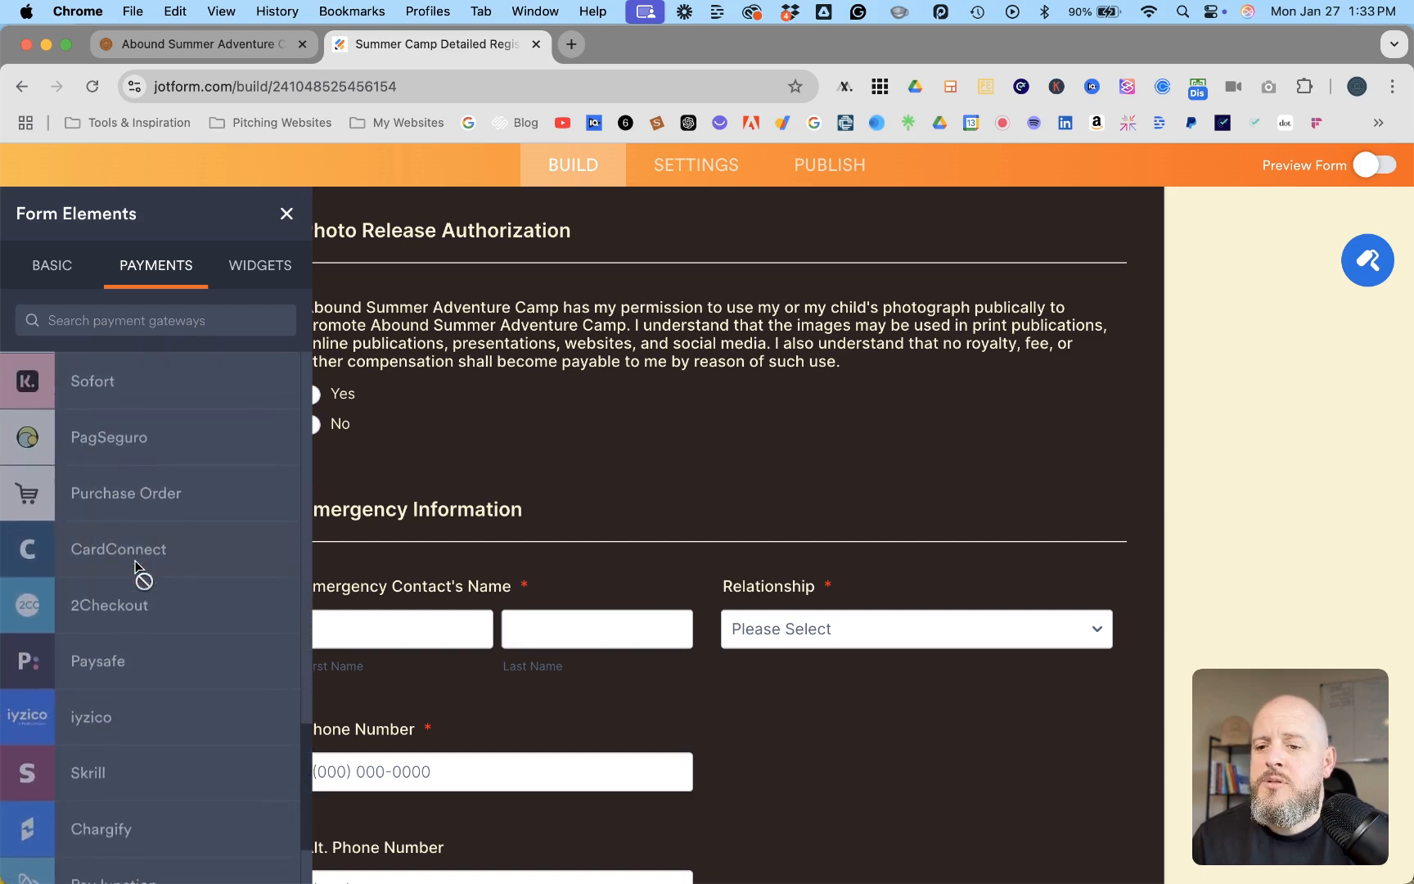
pyautogui.scroll(-2, 138, 569)
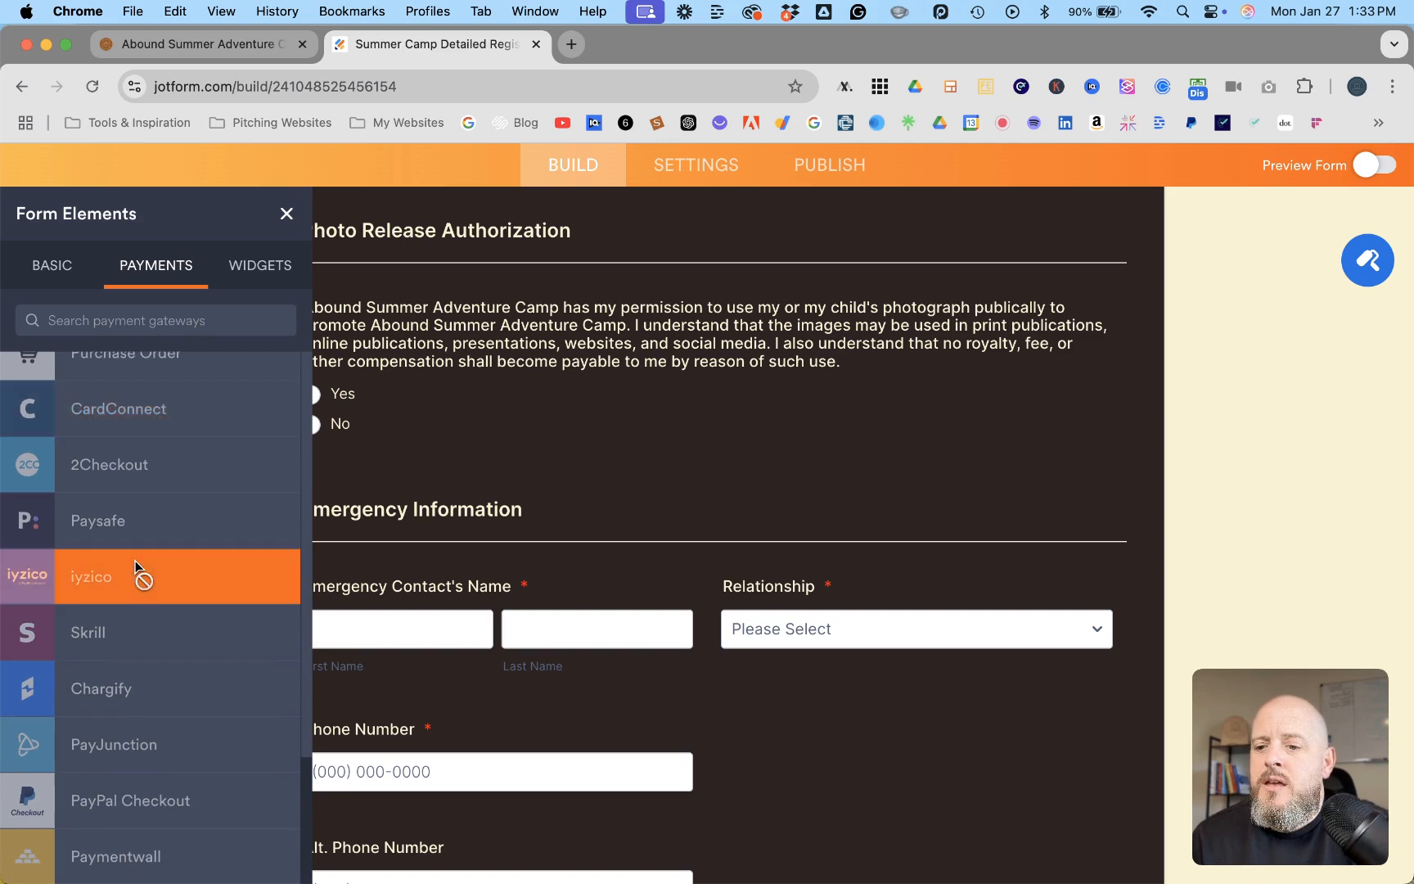
pyautogui.scroll(5, 137, 568)
pyautogui.scroll(15, 137, 567)
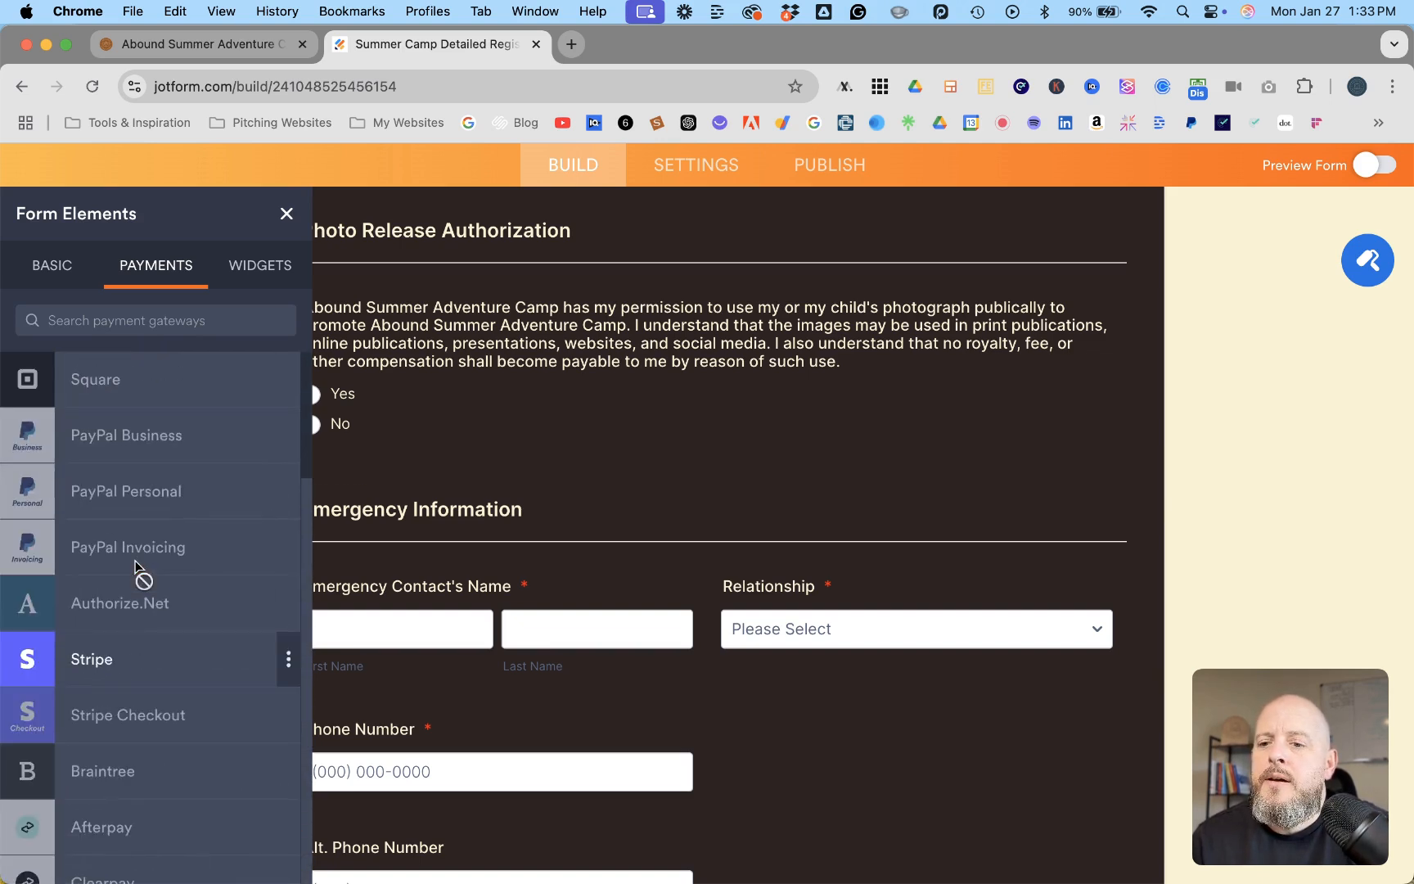
# Step: Examine the widgets available for the form, from Form Calculation through Unique ID and Geolocation to Visual Multi Select
pyautogui.click(252, 267)
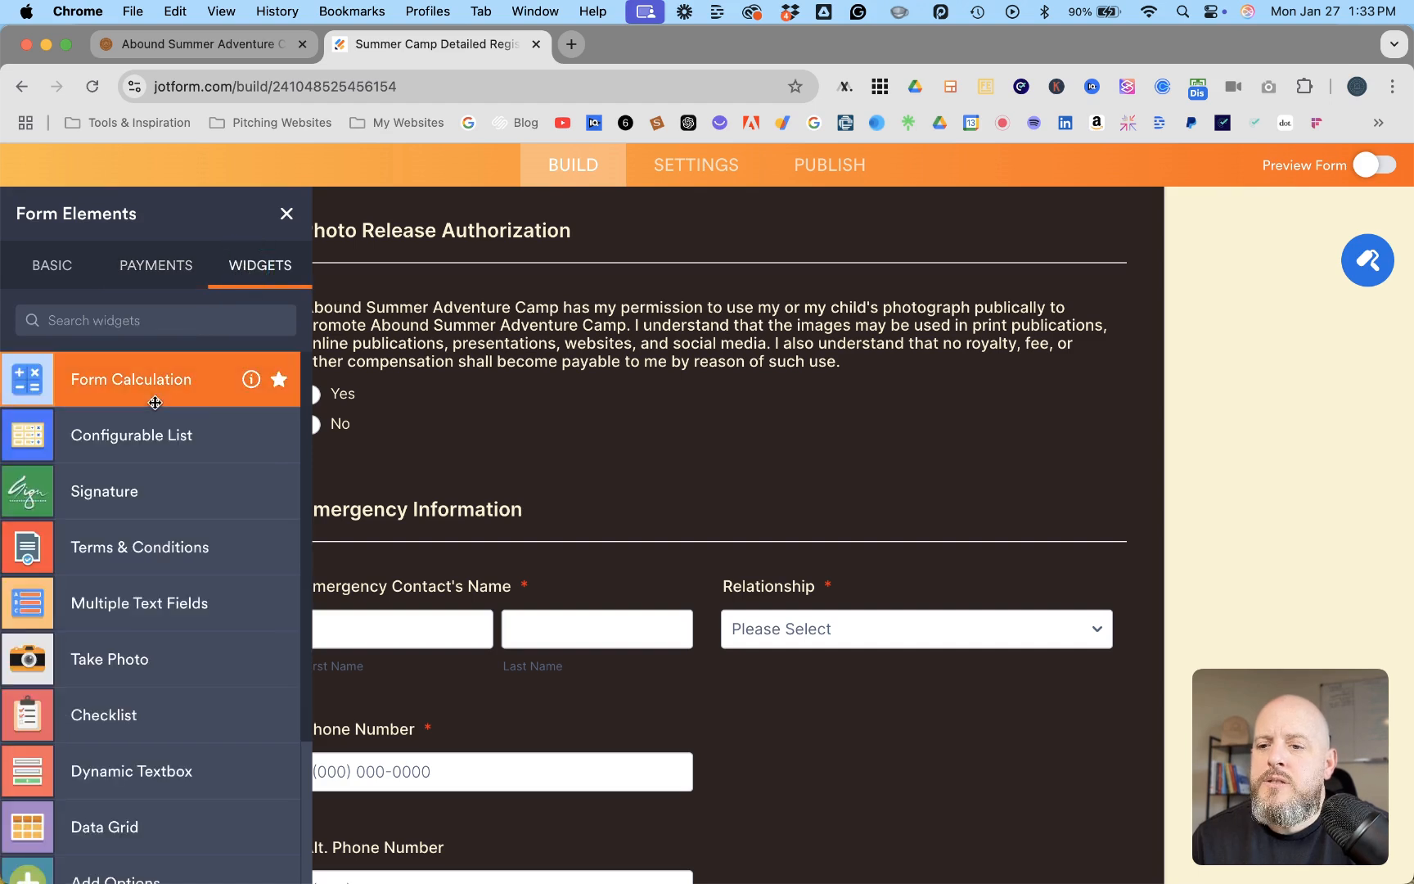
pyautogui.scroll(-3, 158, 487)
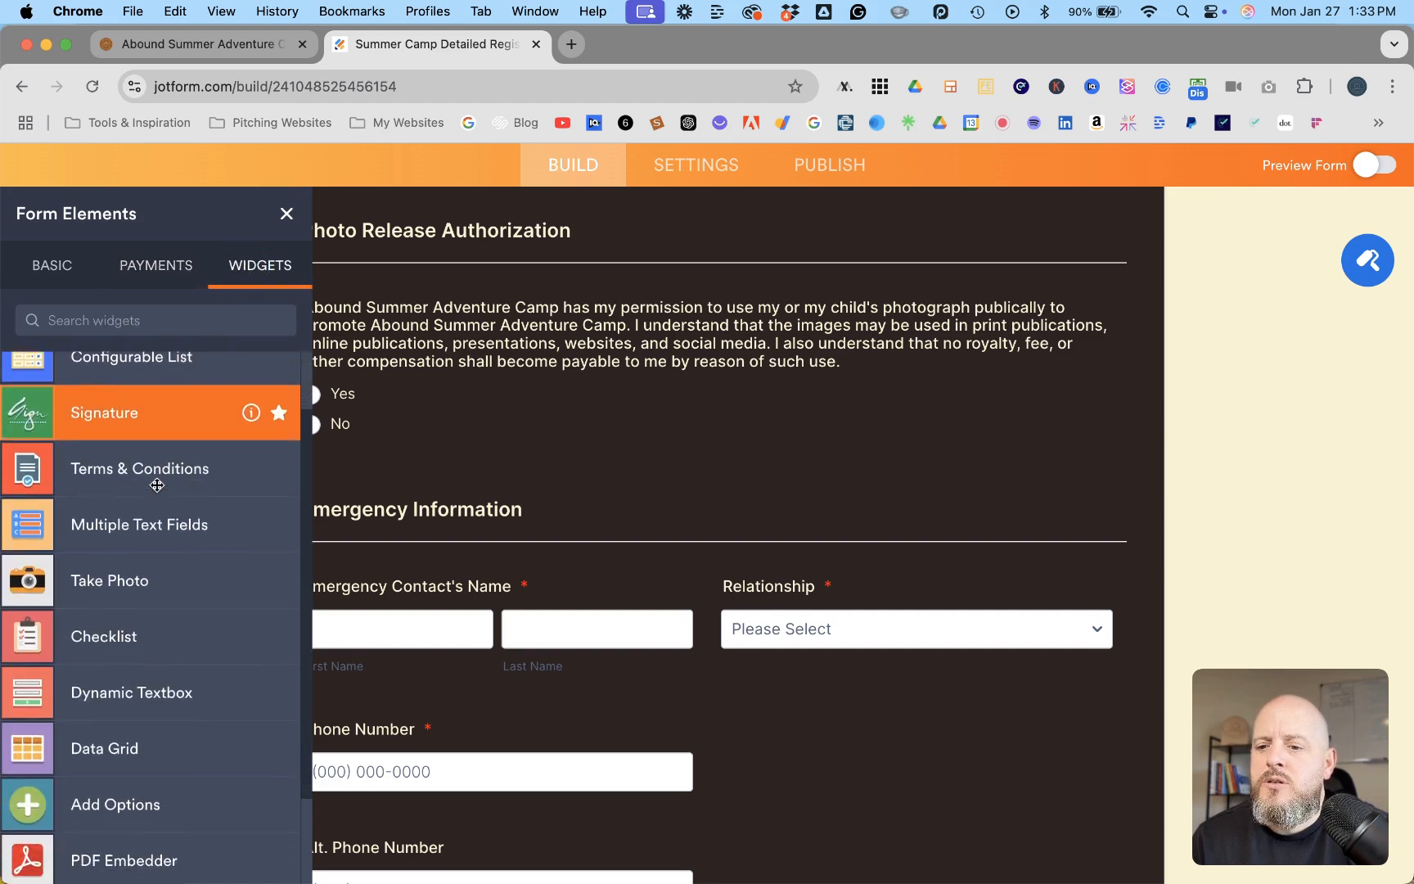
pyautogui.scroll(-4, 157, 484)
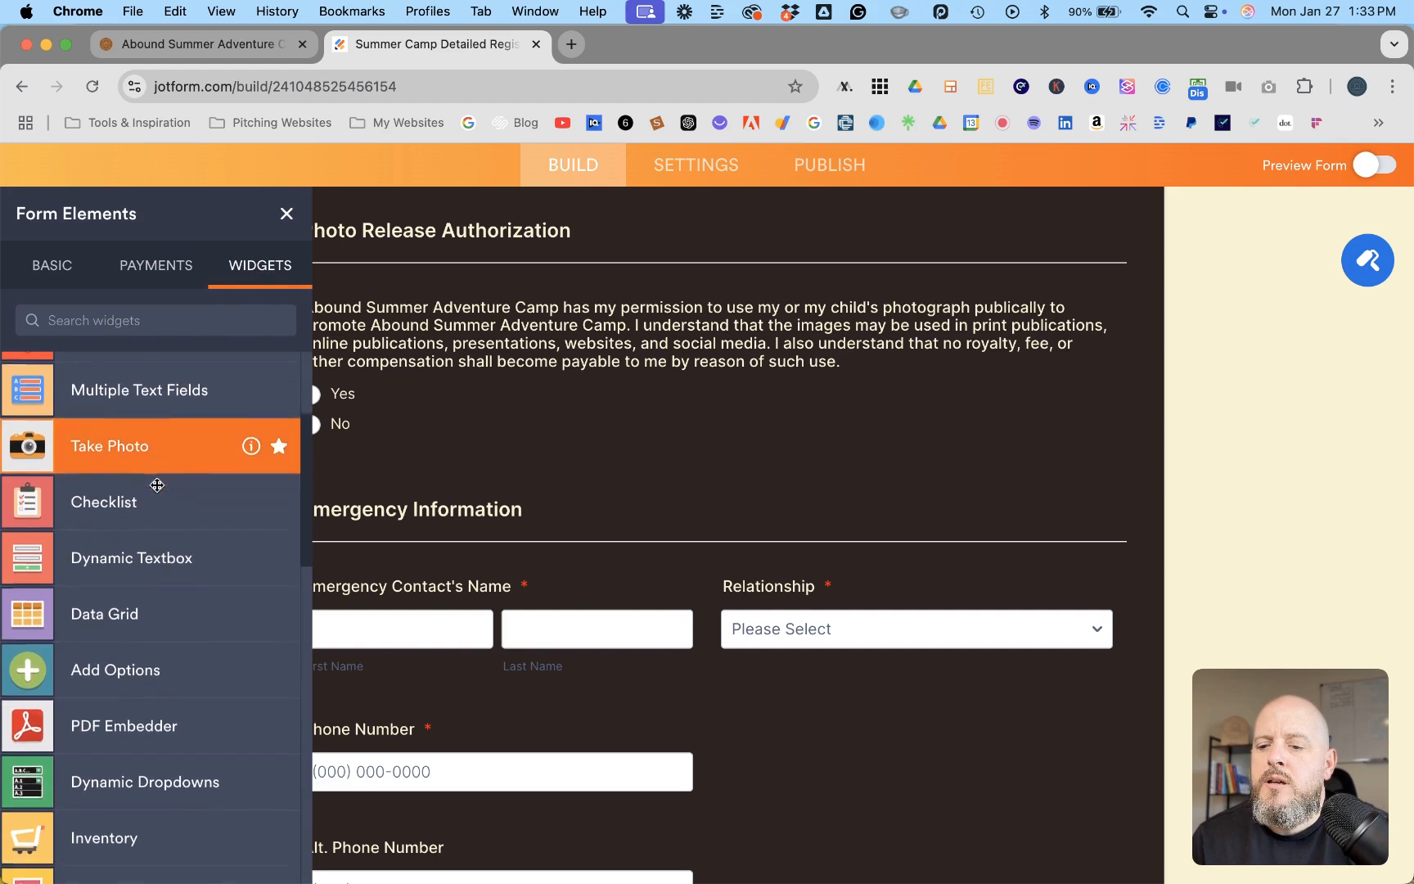
pyautogui.scroll(-4, 156, 484)
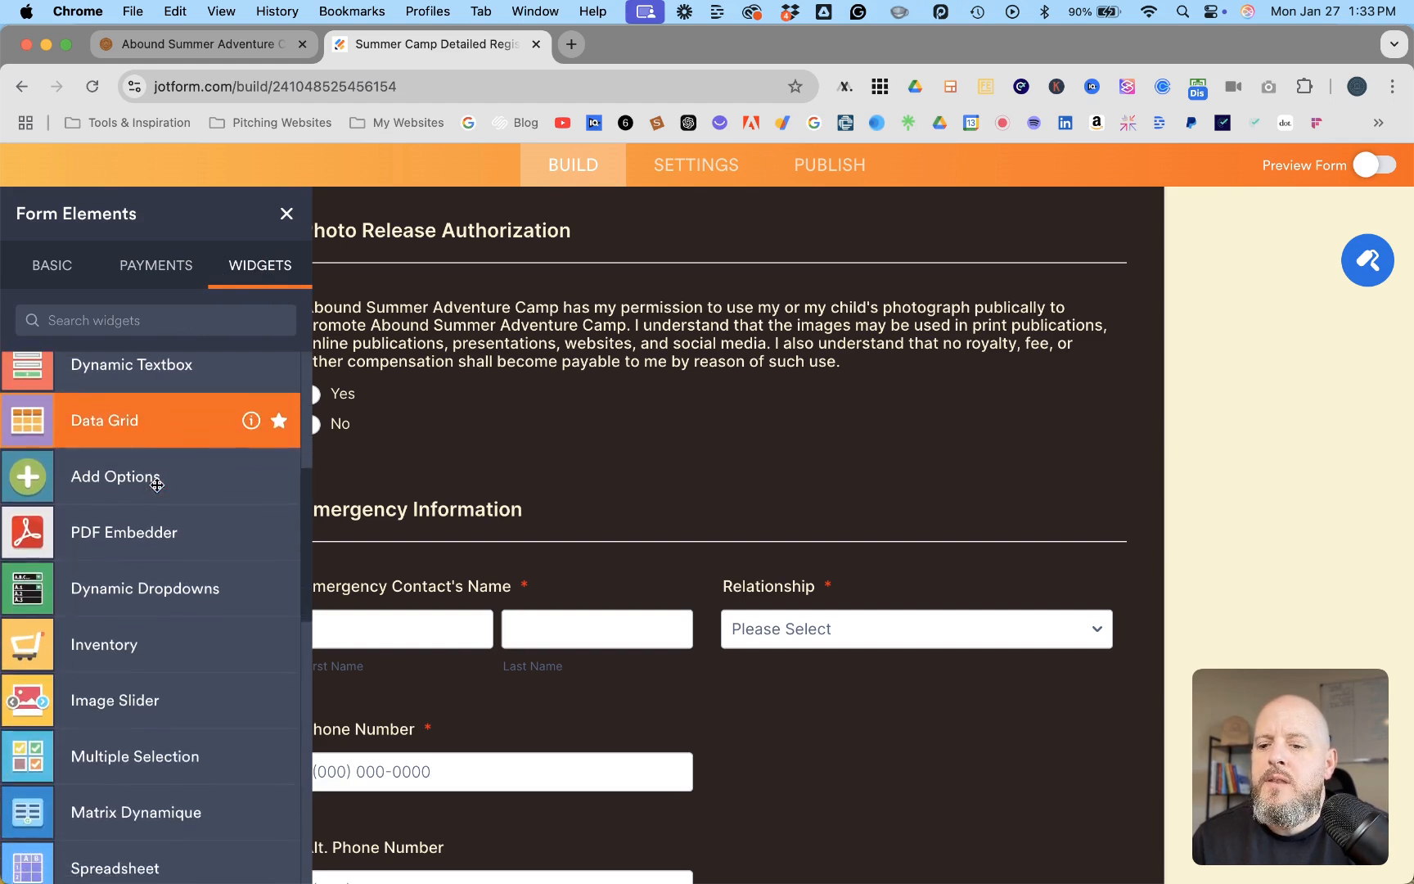
pyautogui.scroll(-2, 156, 485)
pyautogui.scroll(-8, 156, 484)
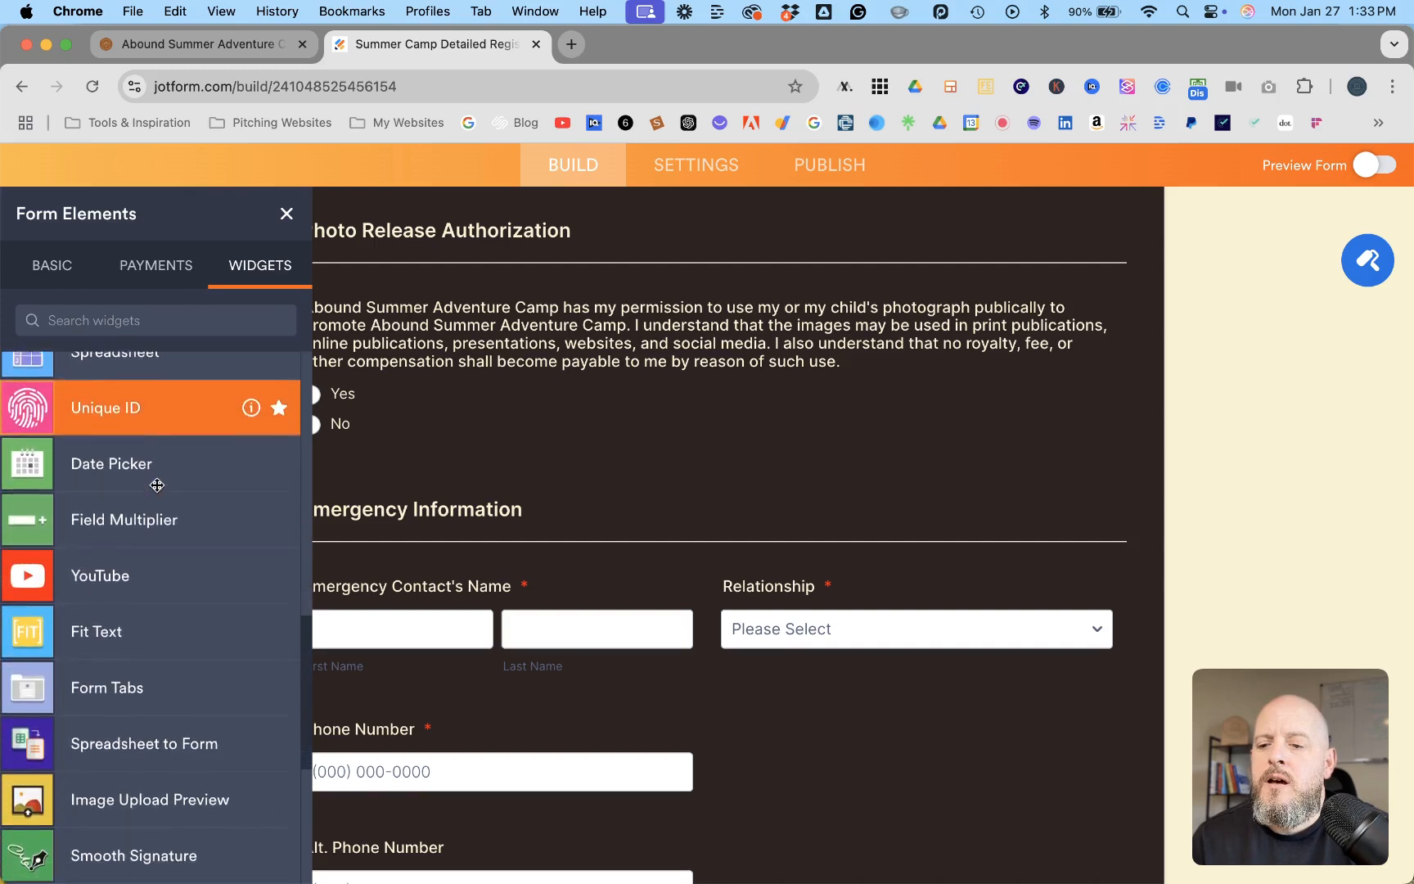
pyautogui.scroll(-11, 156, 484)
pyautogui.scroll(-12, 156, 486)
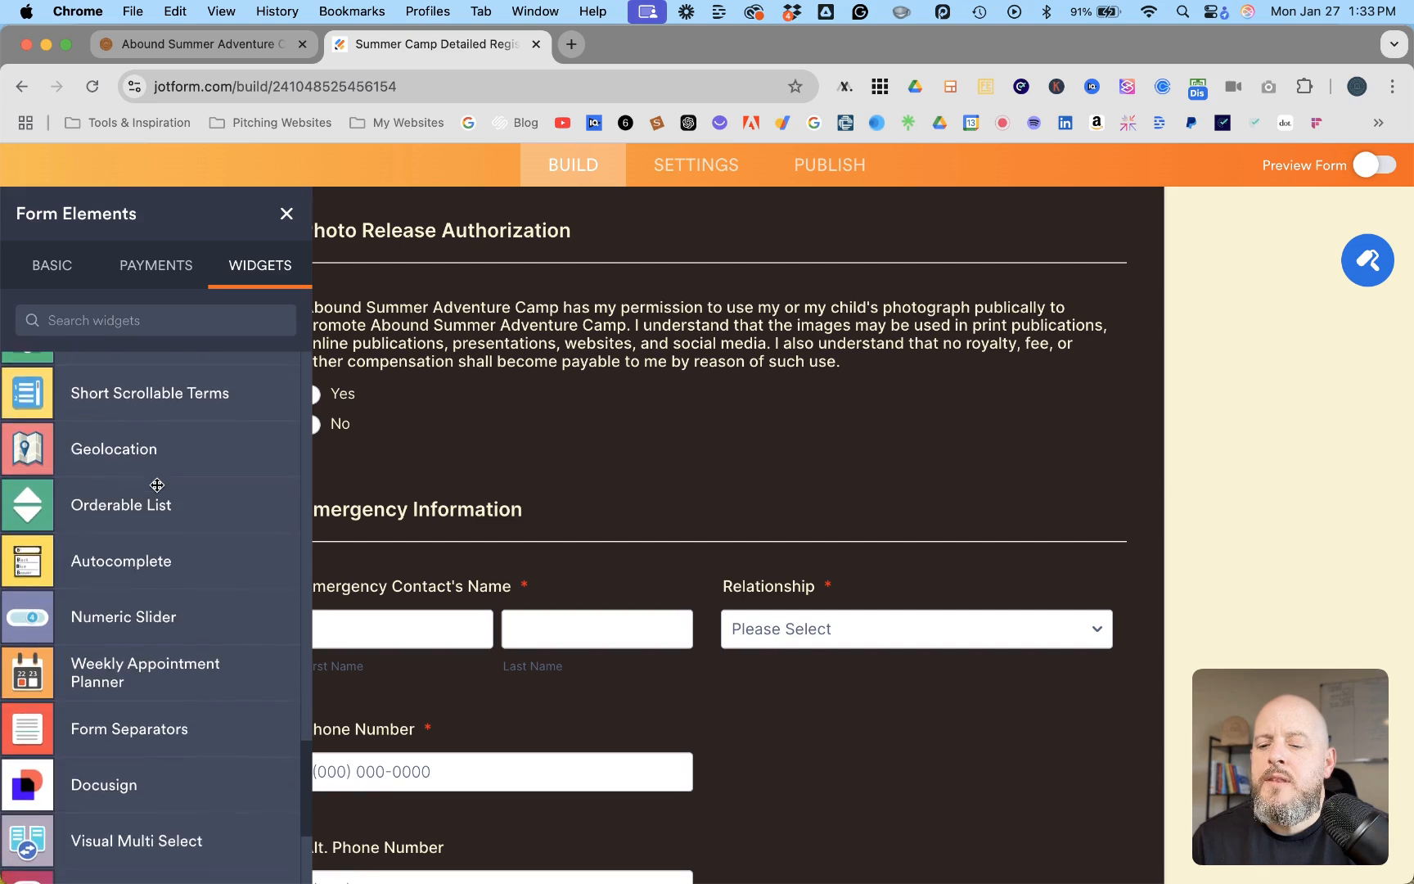
# Step: Examine the remaining widgets, from Docusign and Adobe Sign through Google Analytics to the country and city lists, and close the element list
pyautogui.scroll(-3, 157, 485)
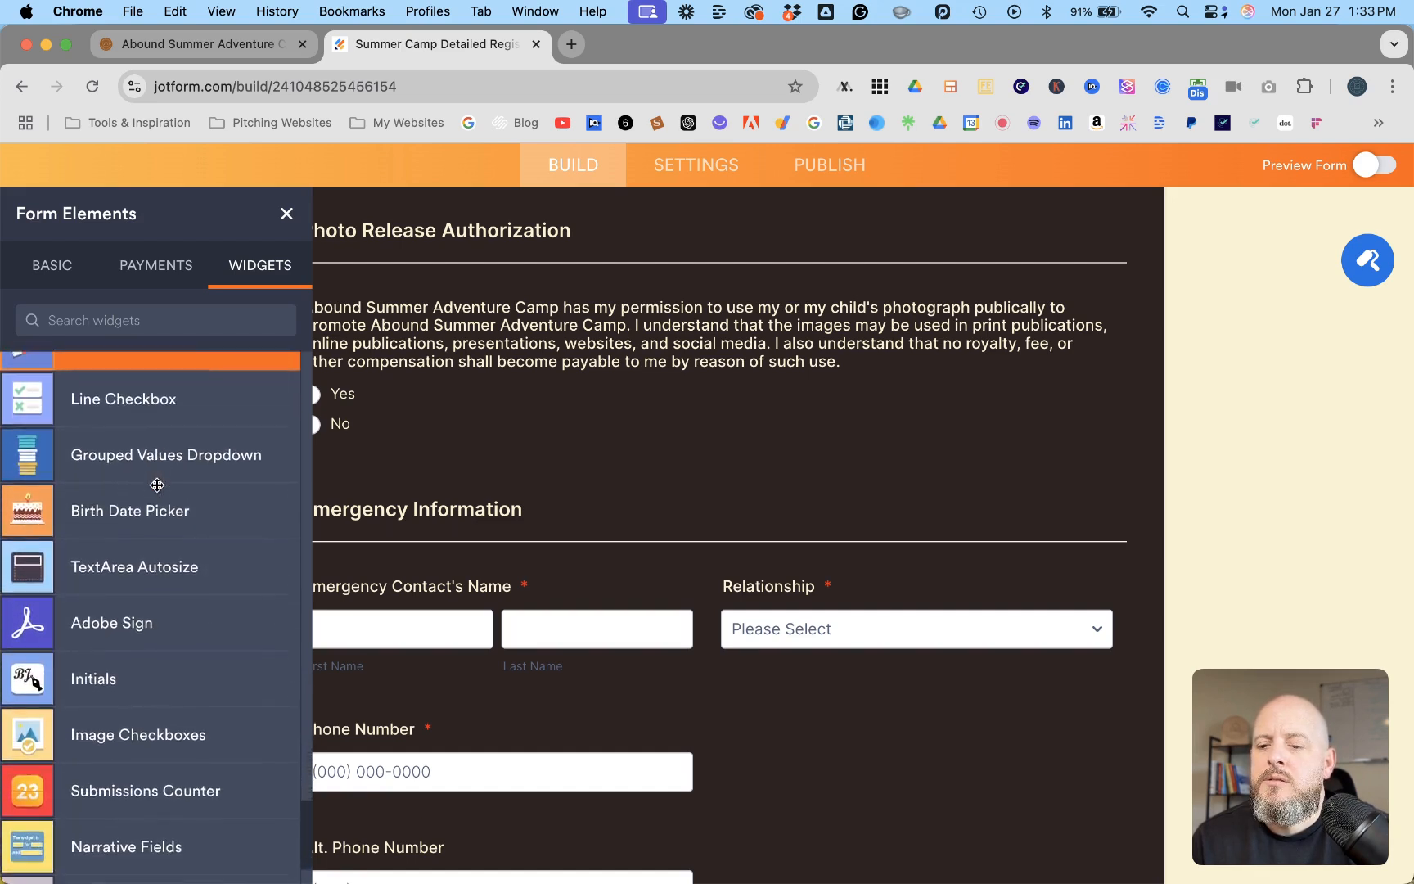
pyautogui.scroll(-5, 156, 485)
pyautogui.scroll(-14, 156, 485)
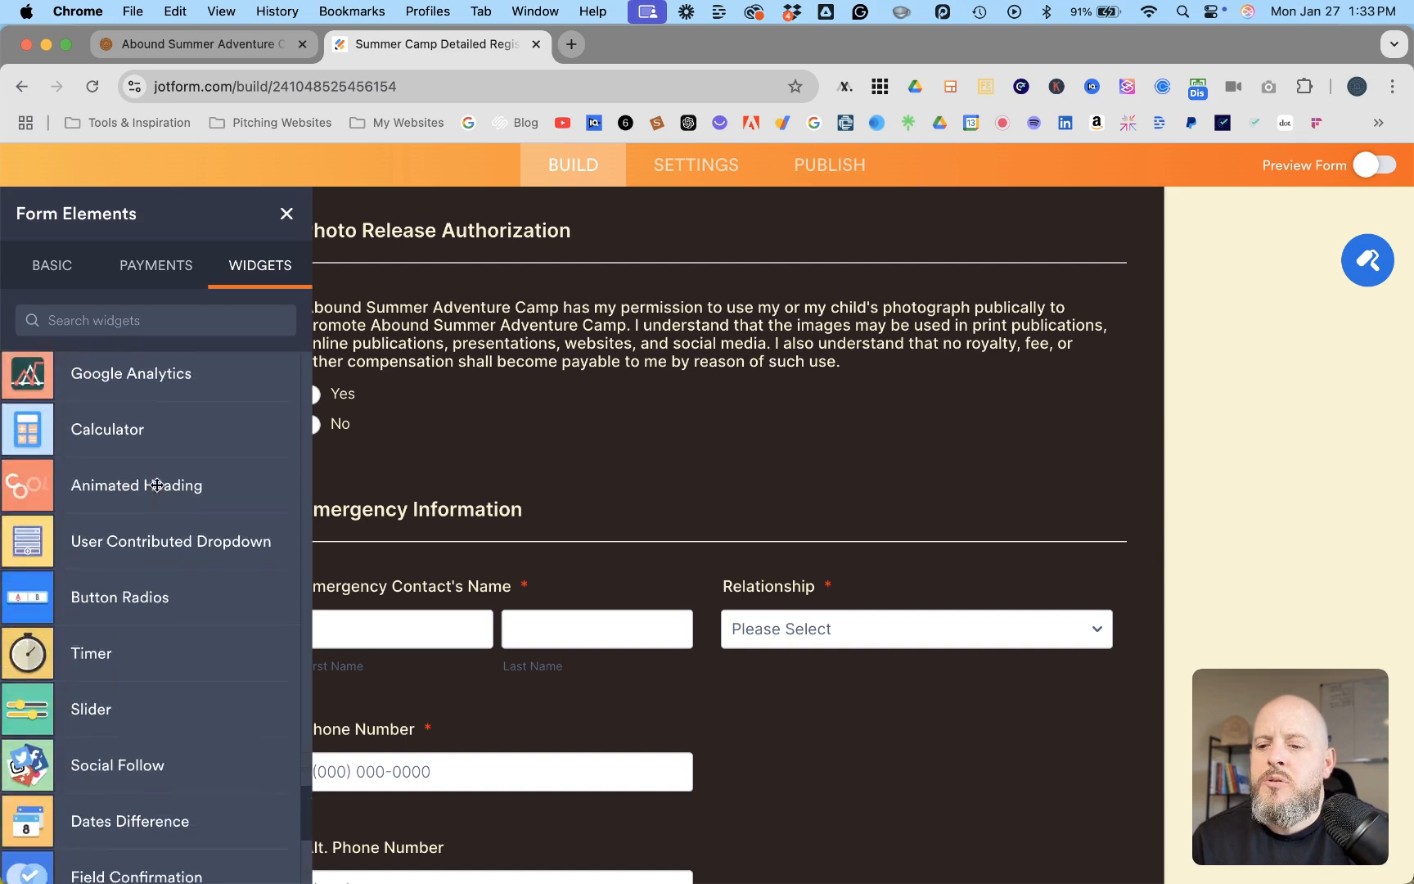
pyautogui.scroll(-9, 156, 485)
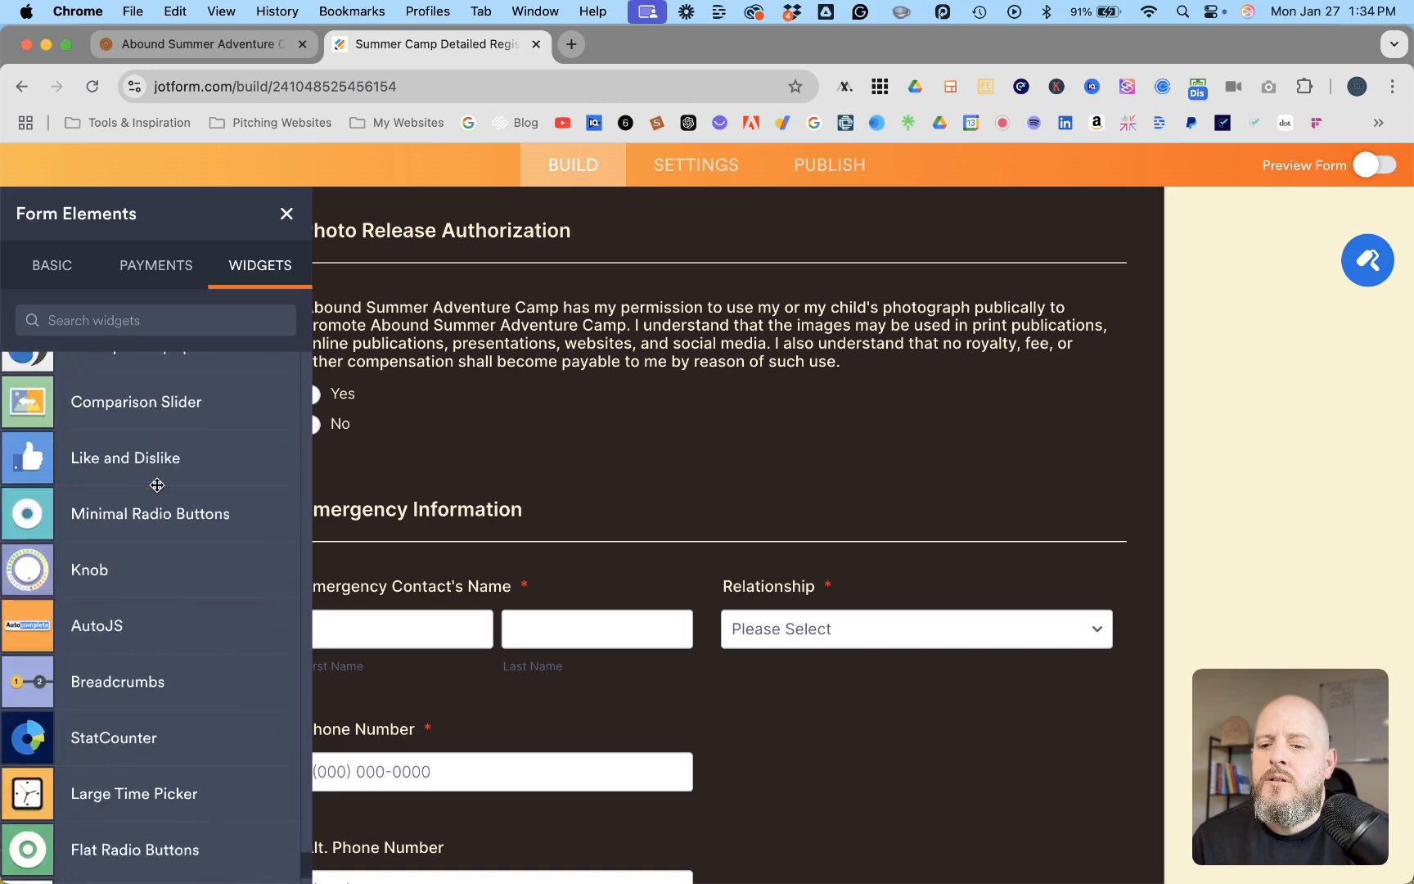
pyautogui.scroll(-20, 157, 484)
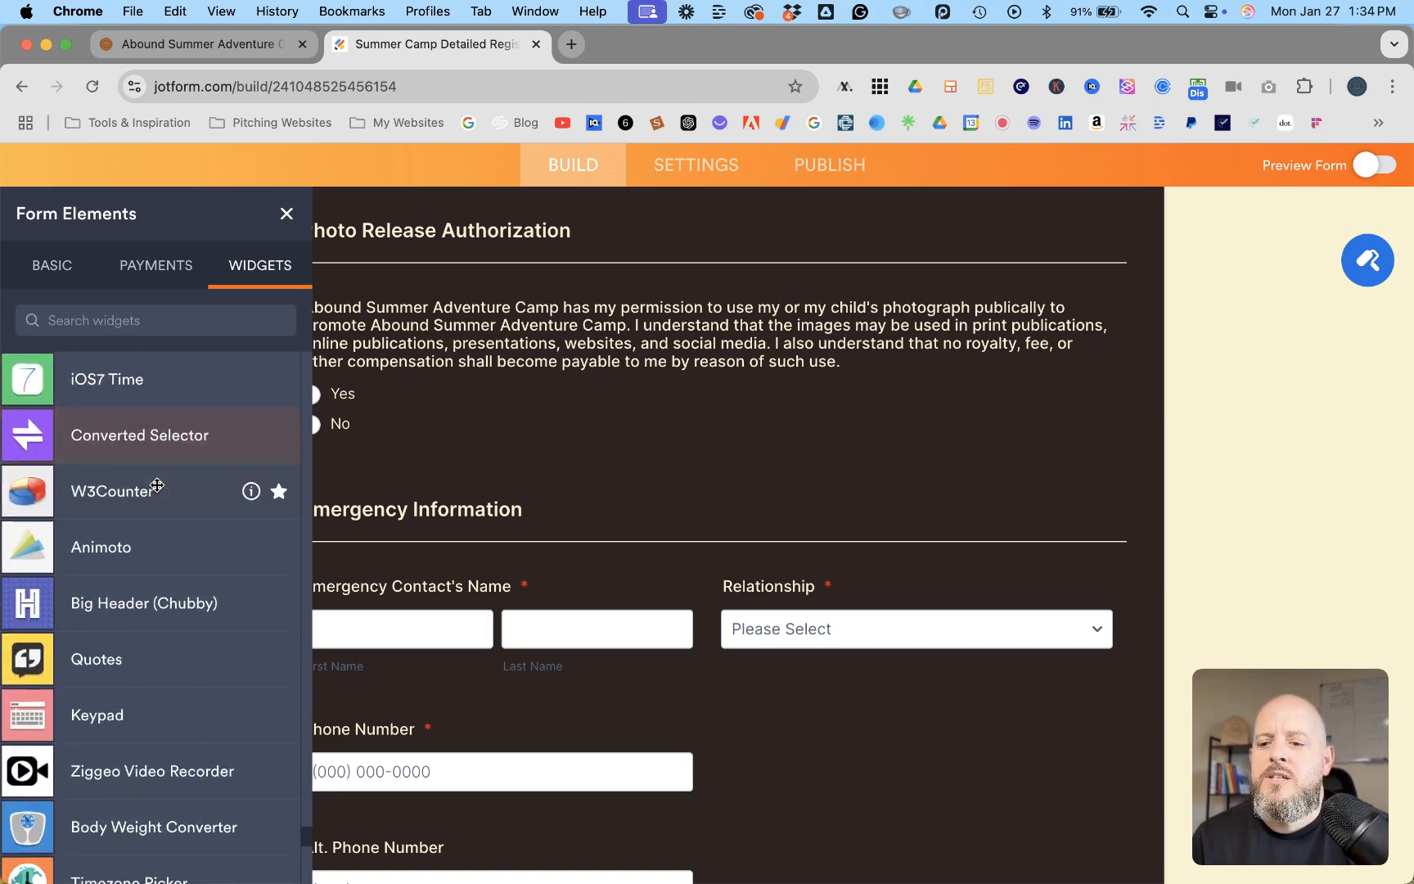
pyautogui.scroll(-10, 157, 485)
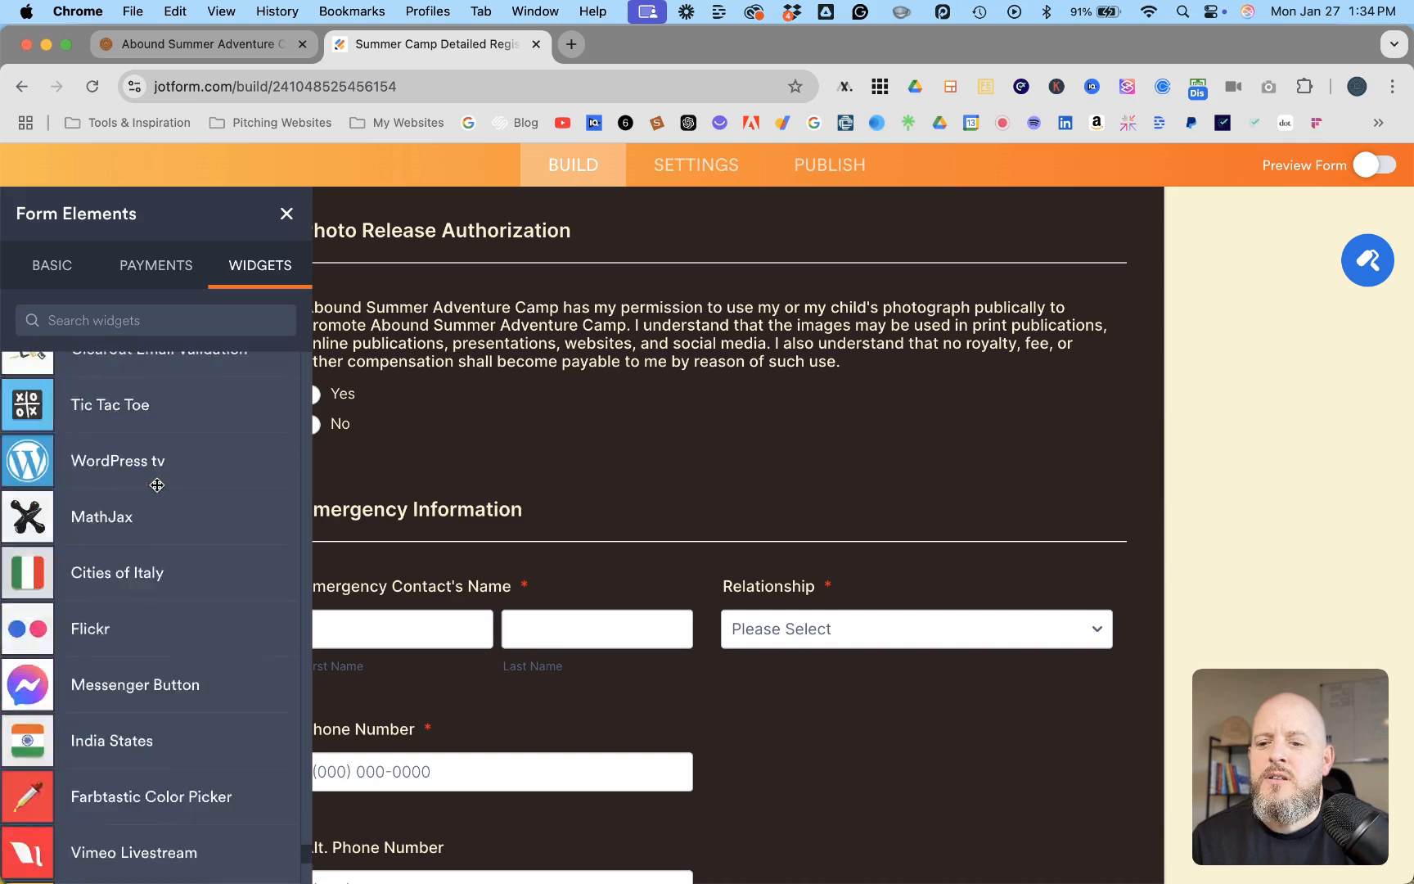
pyautogui.scroll(-10, 157, 485)
pyautogui.scroll(-6, 157, 485)
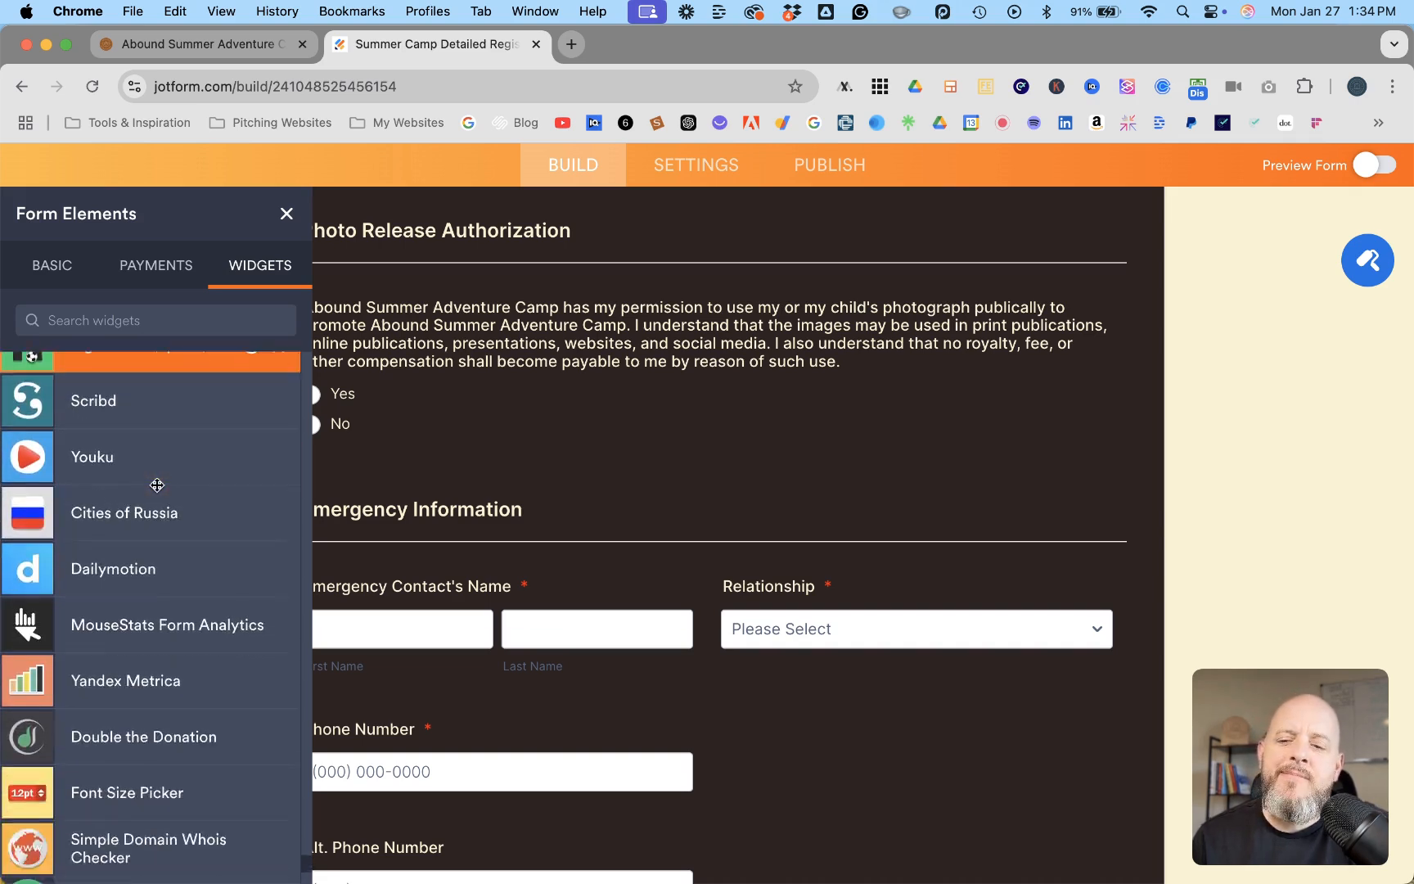
pyautogui.scroll(-15, 157, 484)
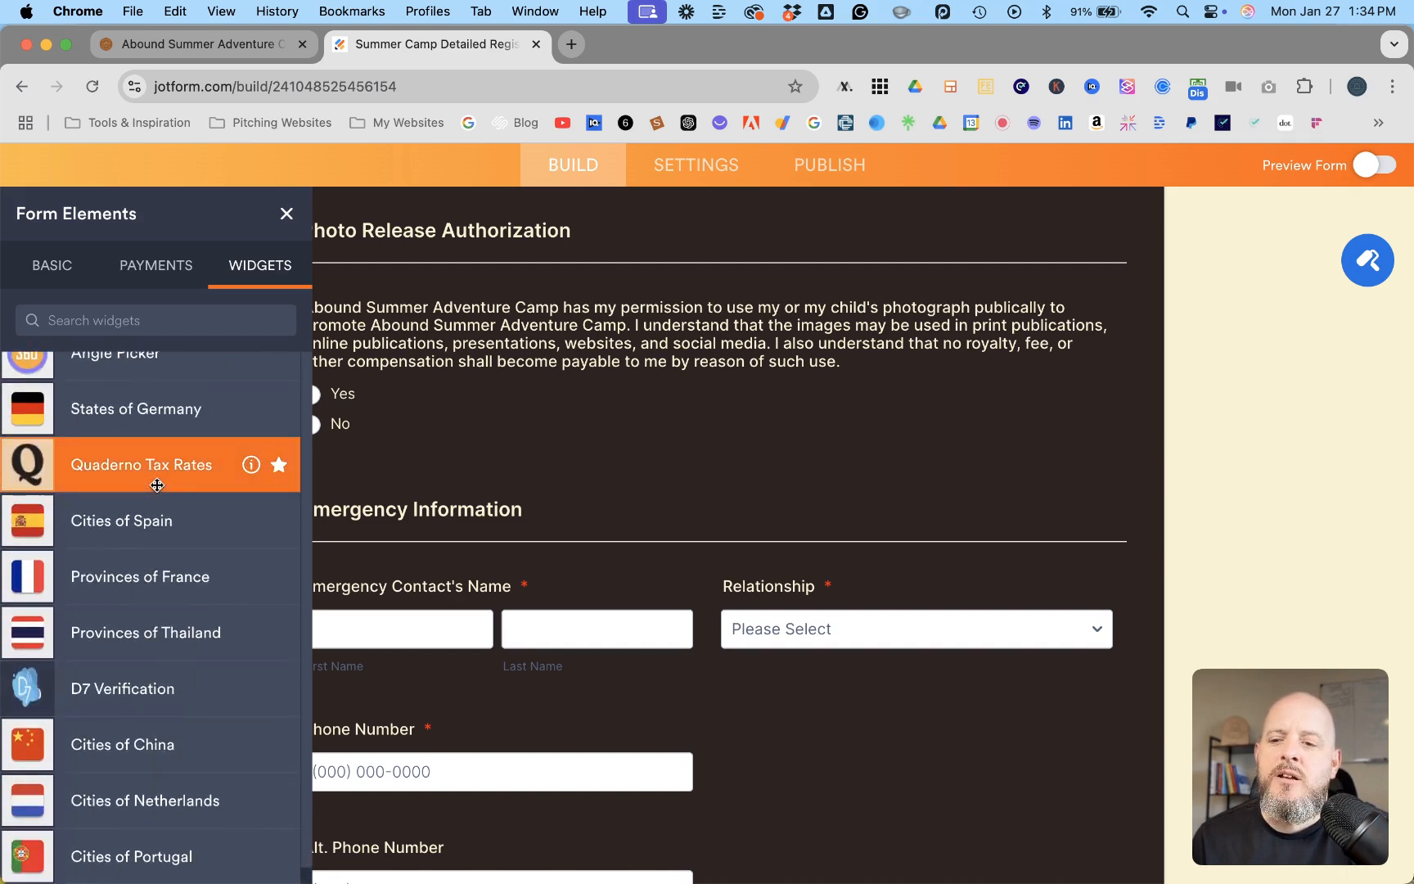
pyautogui.scroll(15, 156, 483)
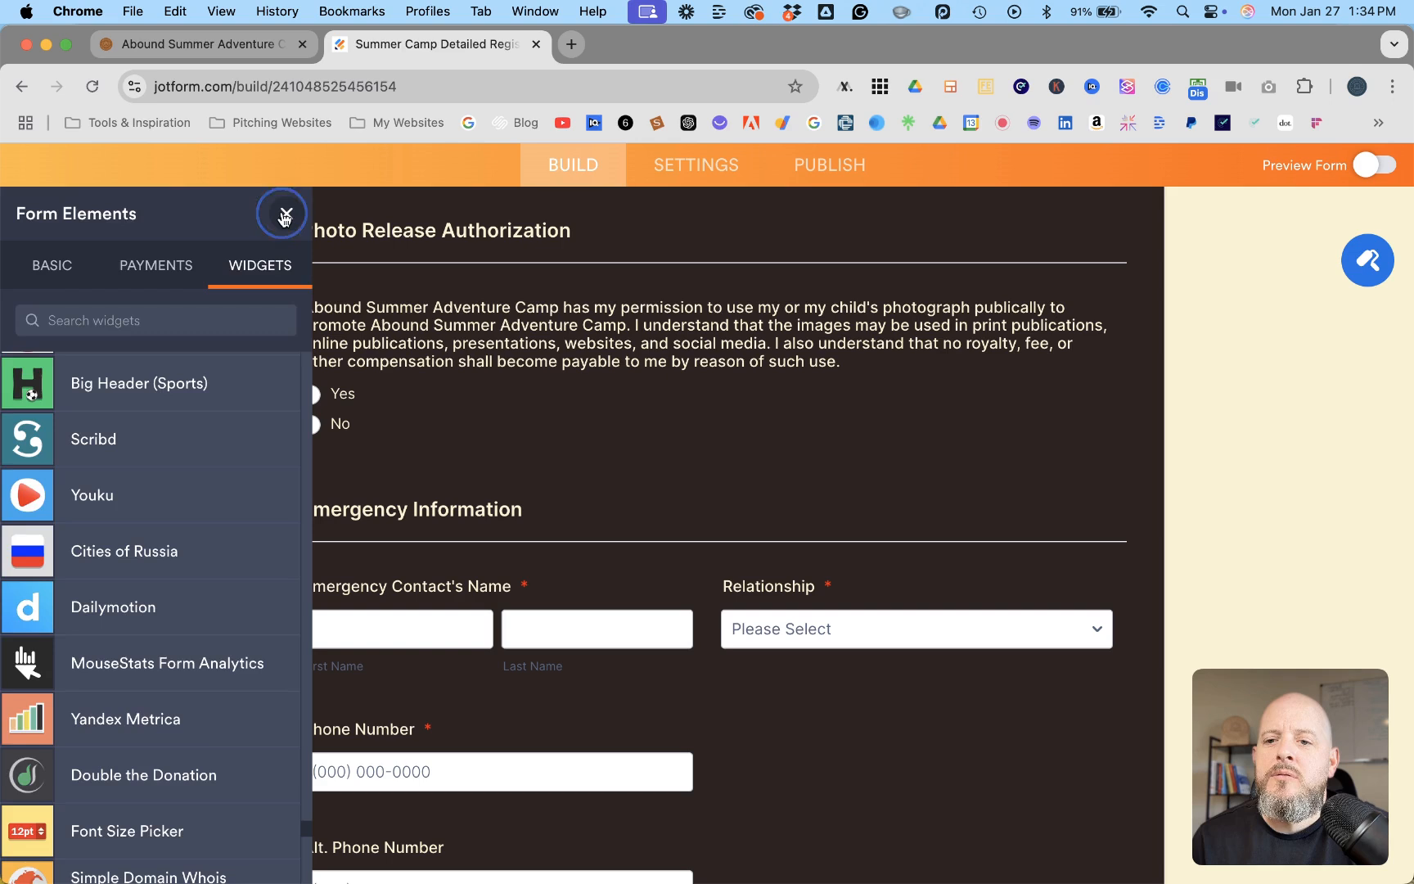
pyautogui.click(284, 215)
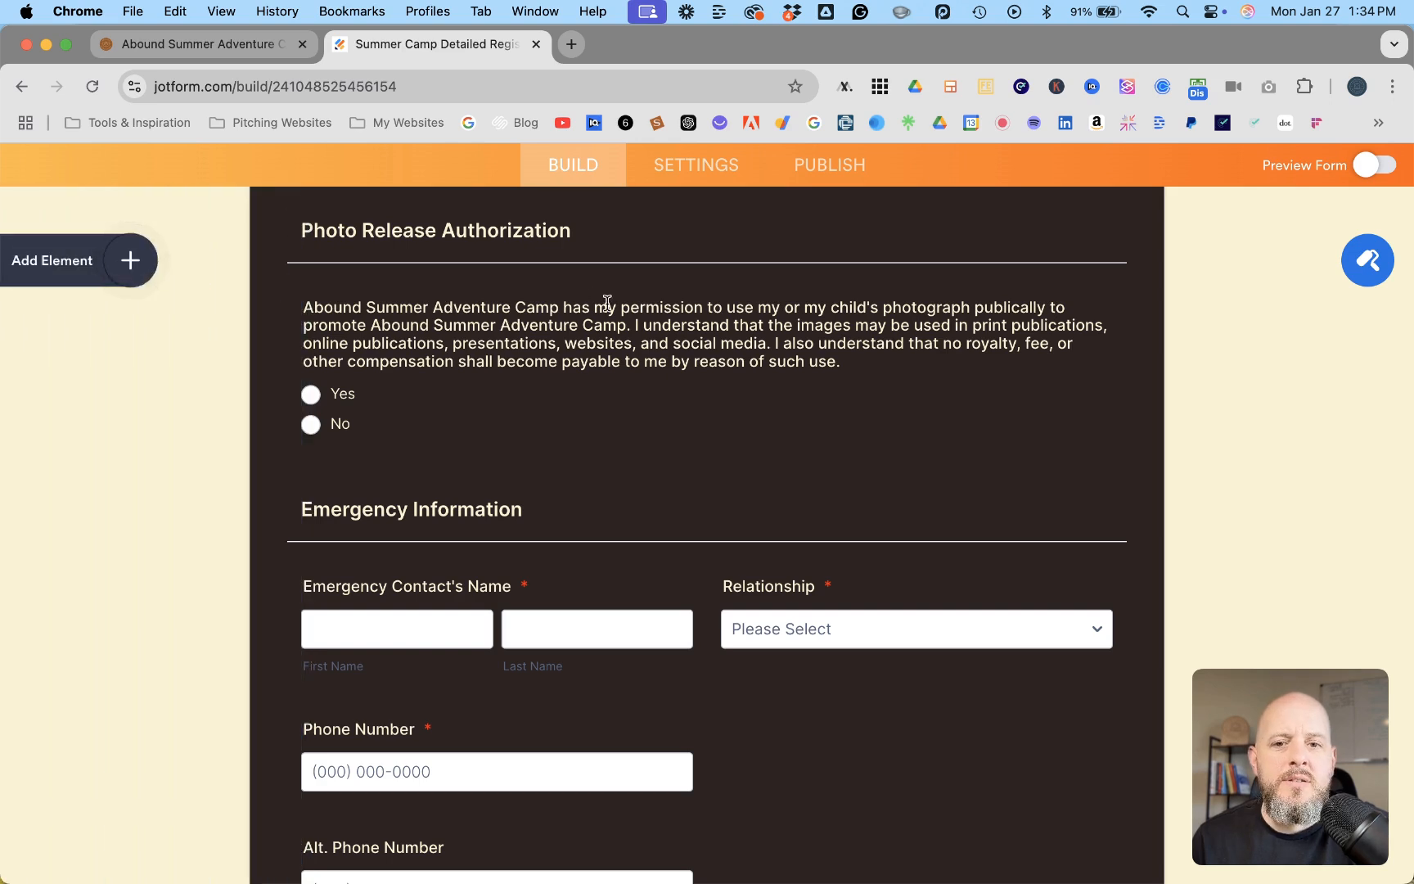
# Step: Review the form's emergency and medical questions and look over the form's settings categories
pyautogui.scroll(-10, 714, 418)
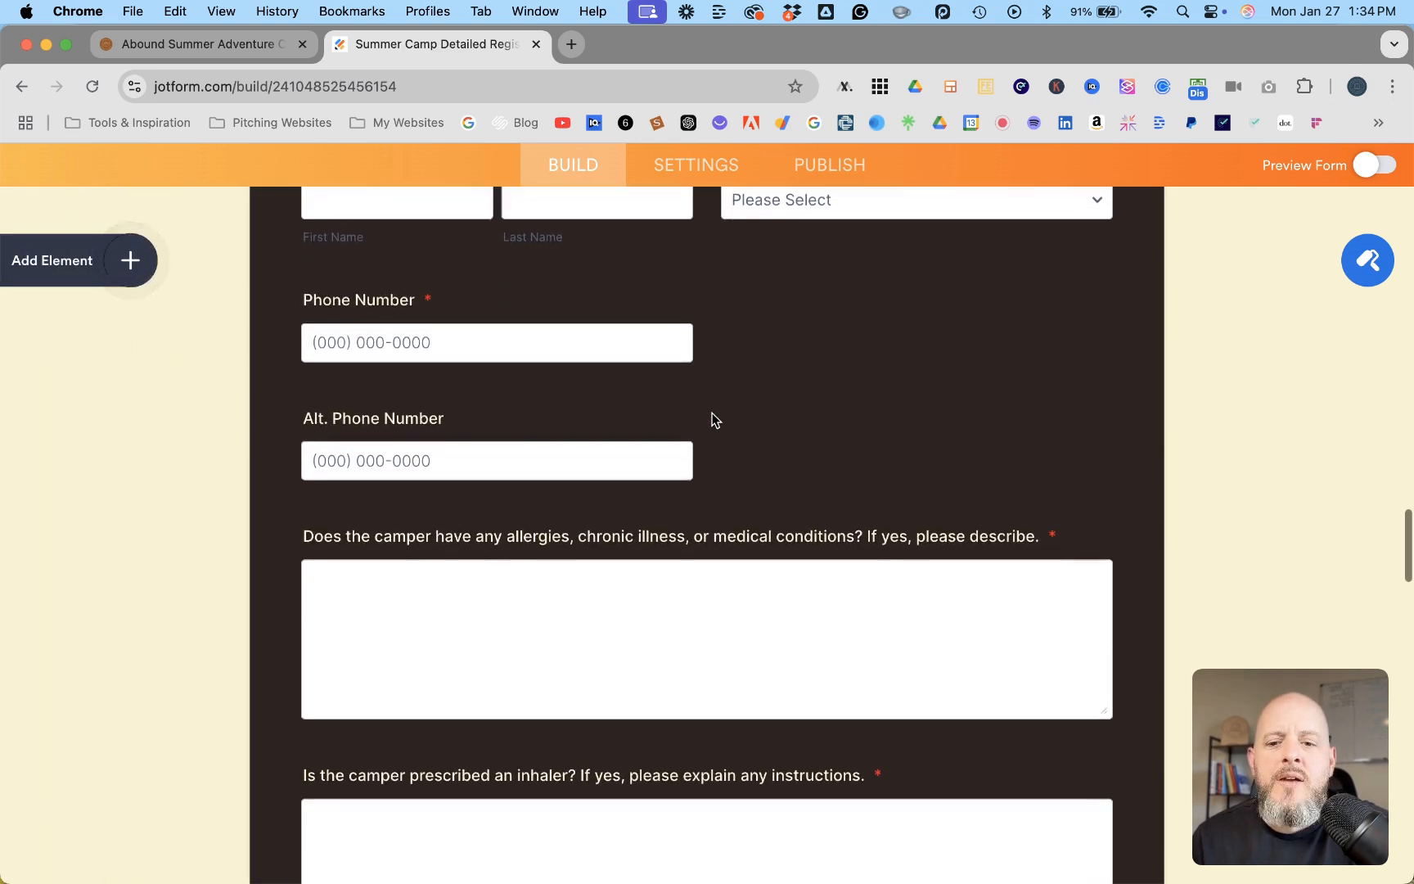
pyautogui.scroll(-11, 713, 419)
pyautogui.scroll(20, 714, 419)
pyautogui.click(704, 164)
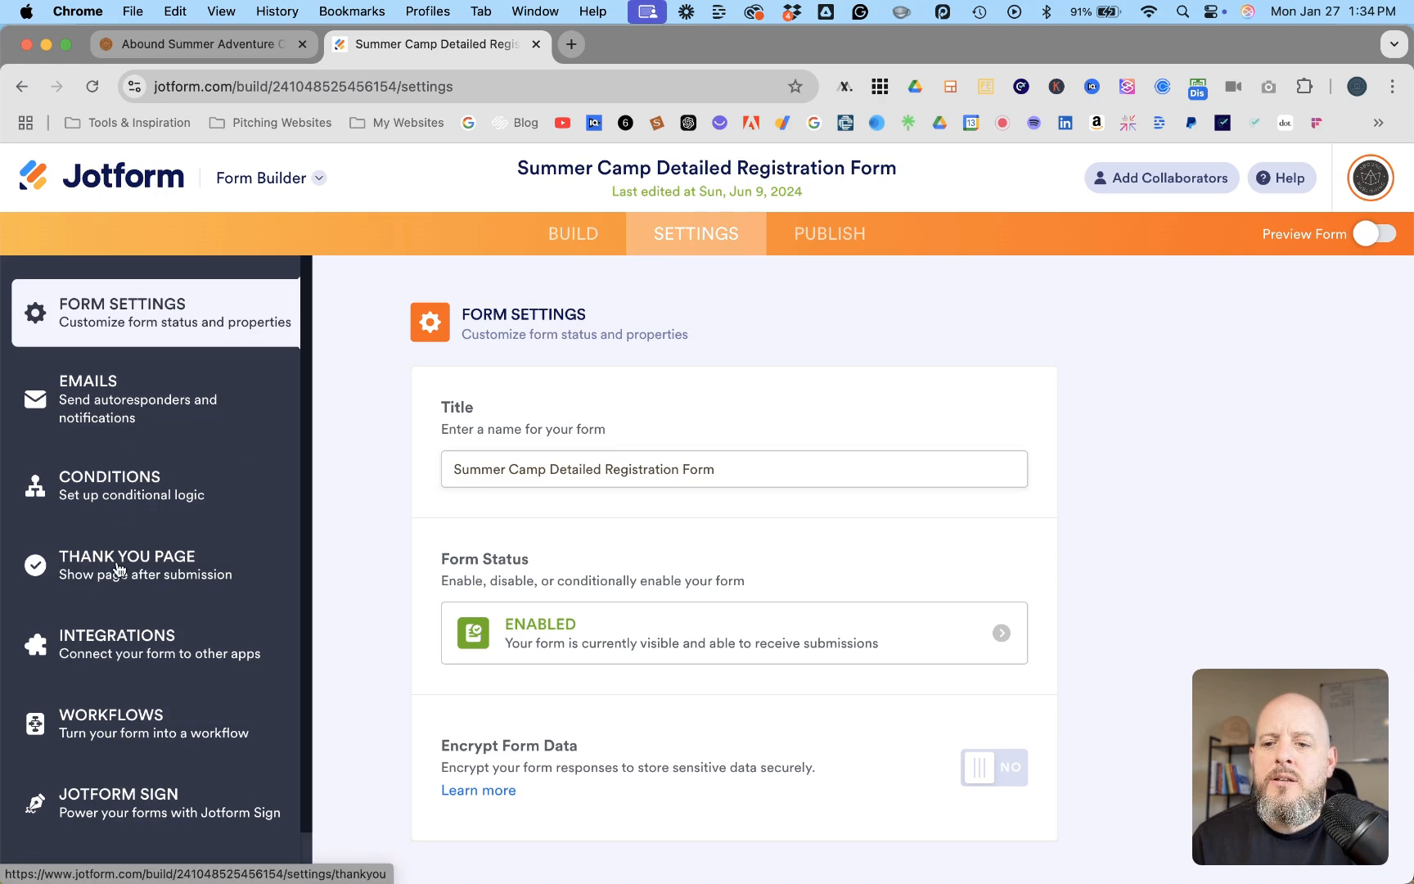
pyautogui.scroll(-2, 119, 566)
pyautogui.scroll(2, 119, 568)
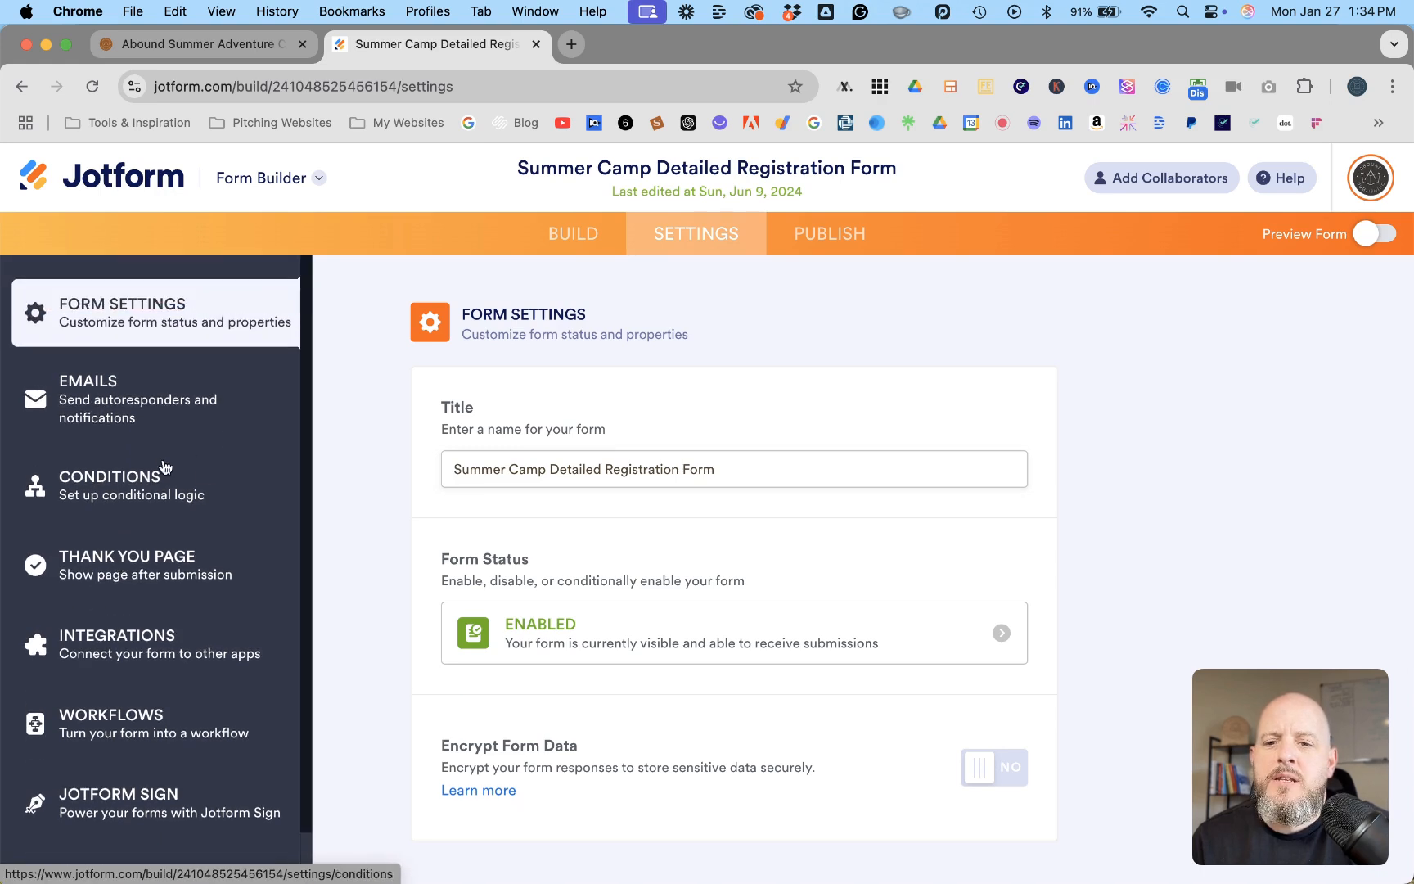
# Step: Open the form's publishing options and examine the direct link, email invitation, social sharing and app creation choices
pyautogui.click(815, 233)
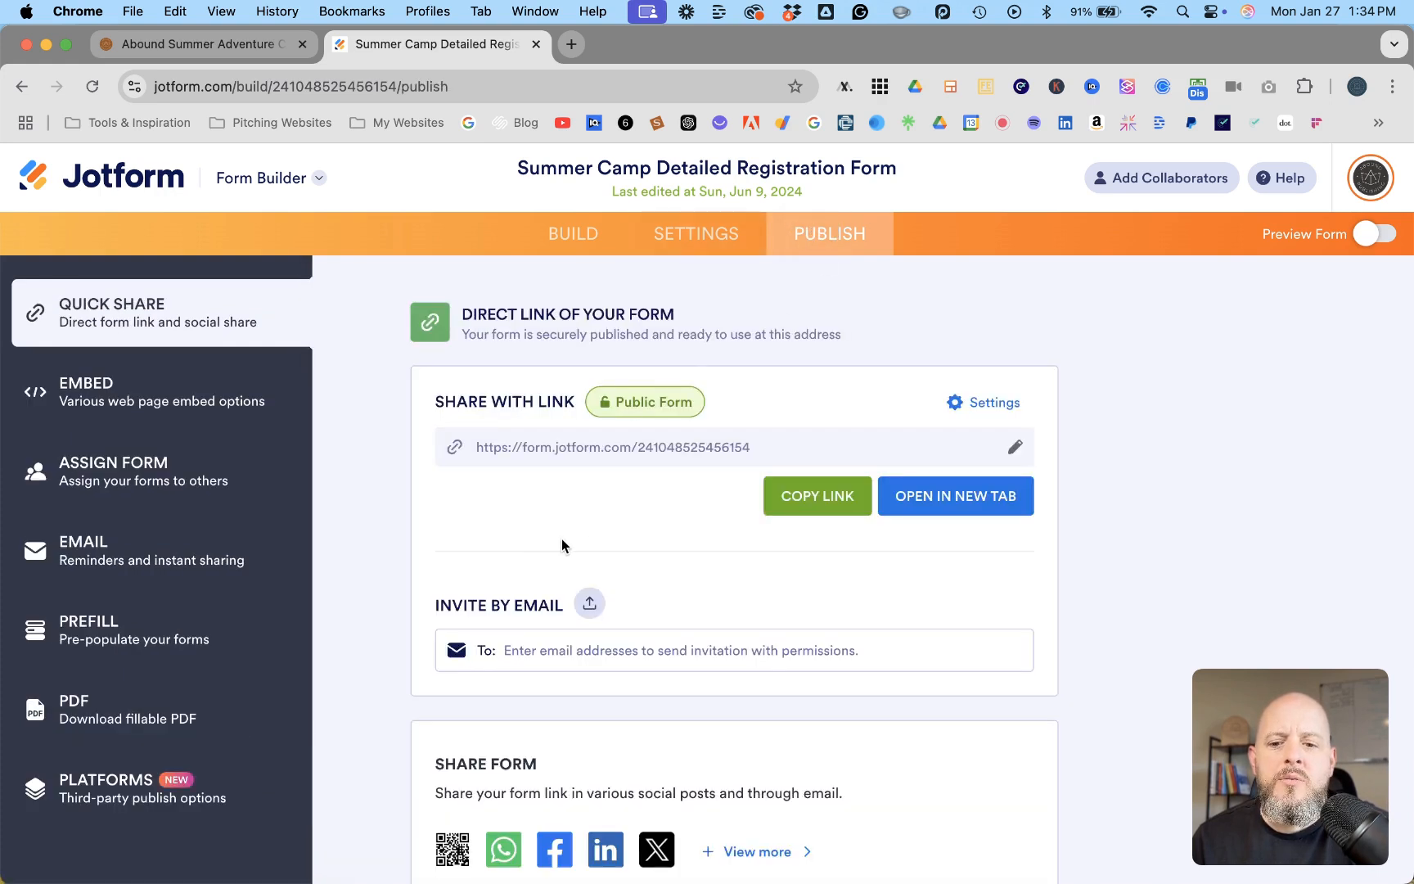
pyautogui.scroll(-5, 561, 545)
pyautogui.scroll(5, 562, 546)
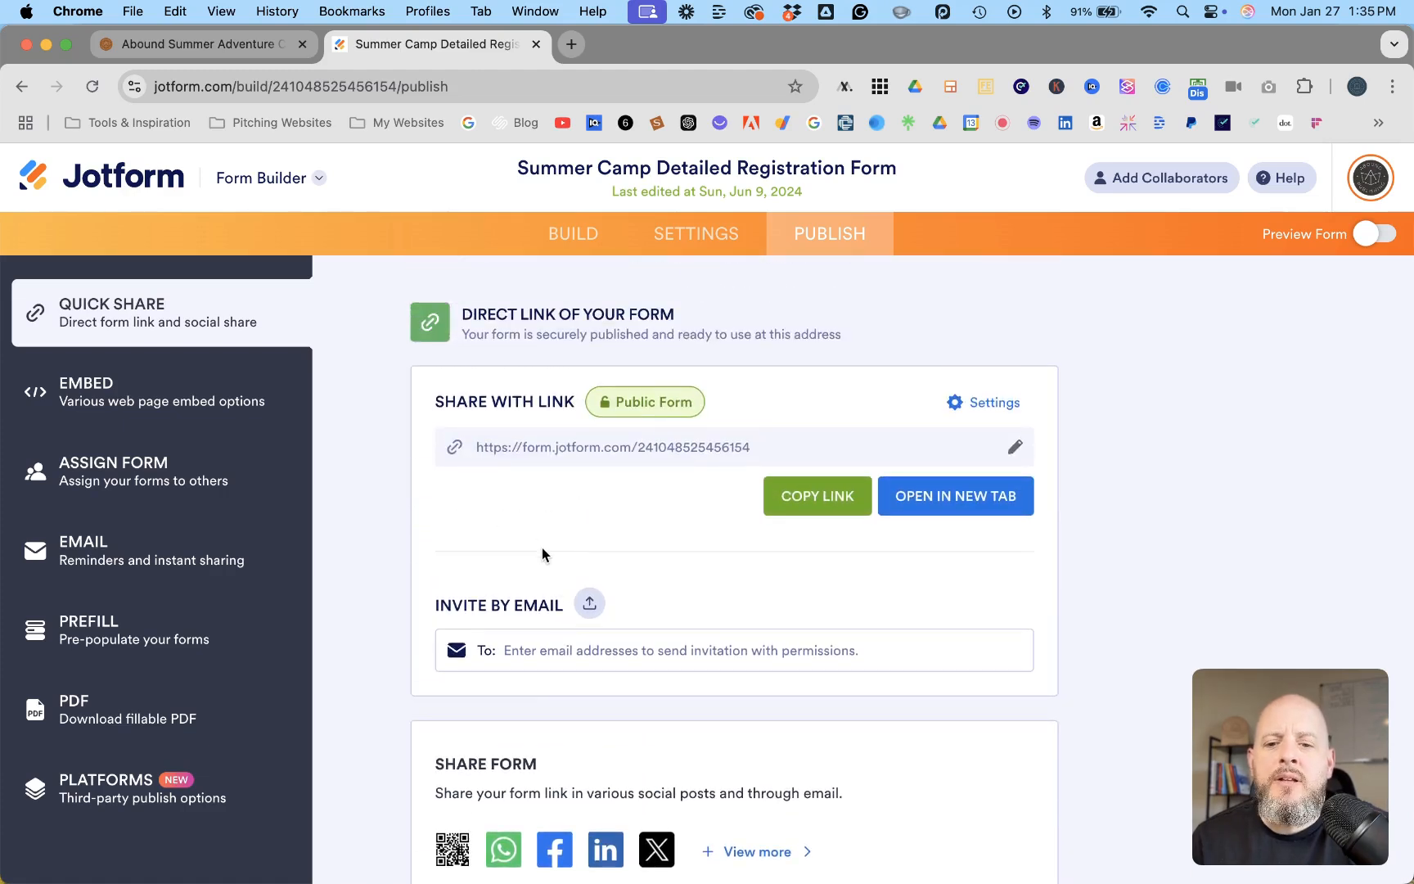
pyautogui.scroll(-3, 653, 671)
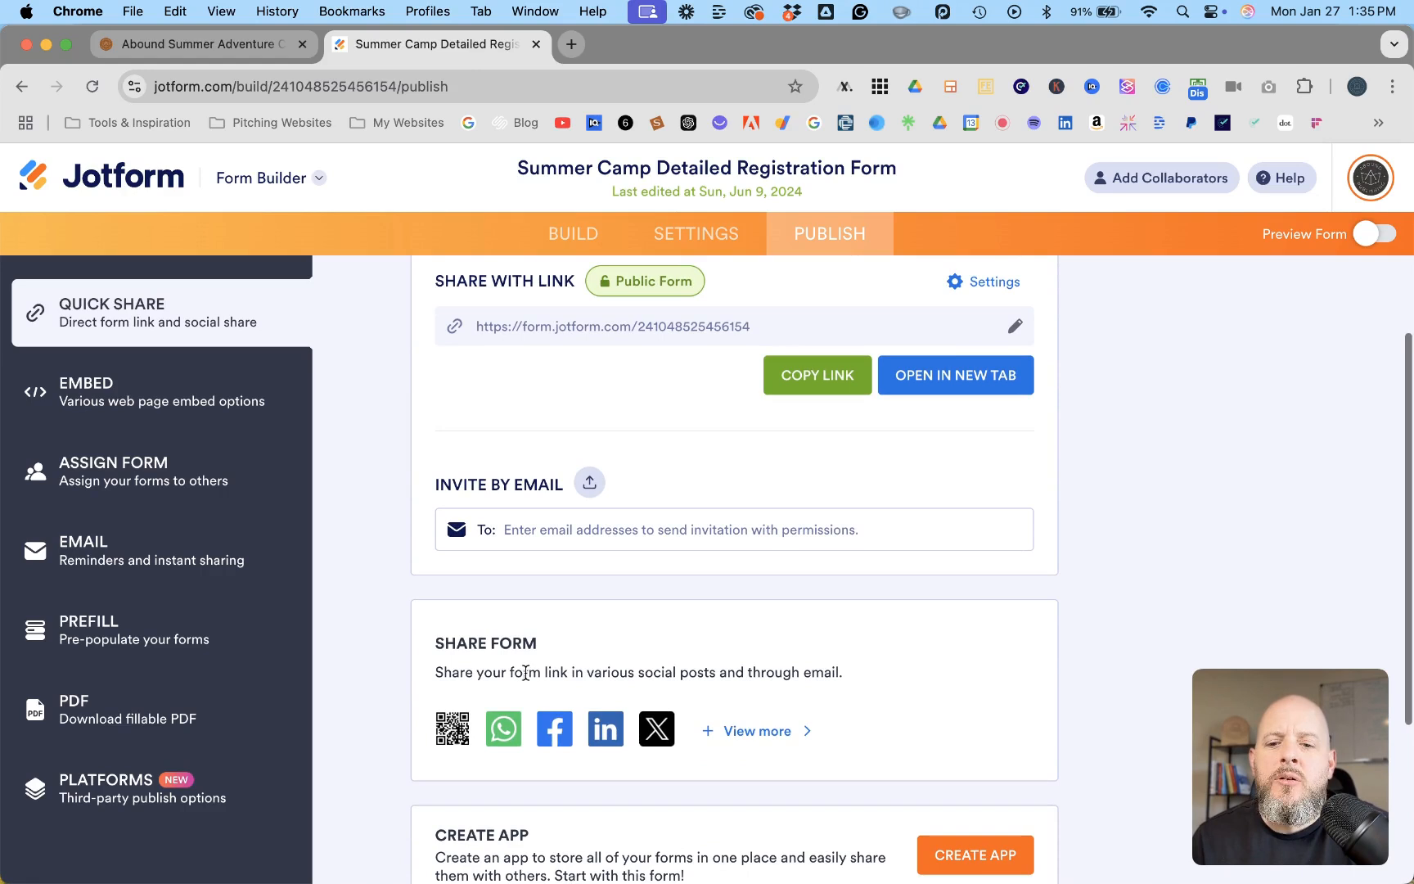
pyautogui.scroll(-5, 720, 712)
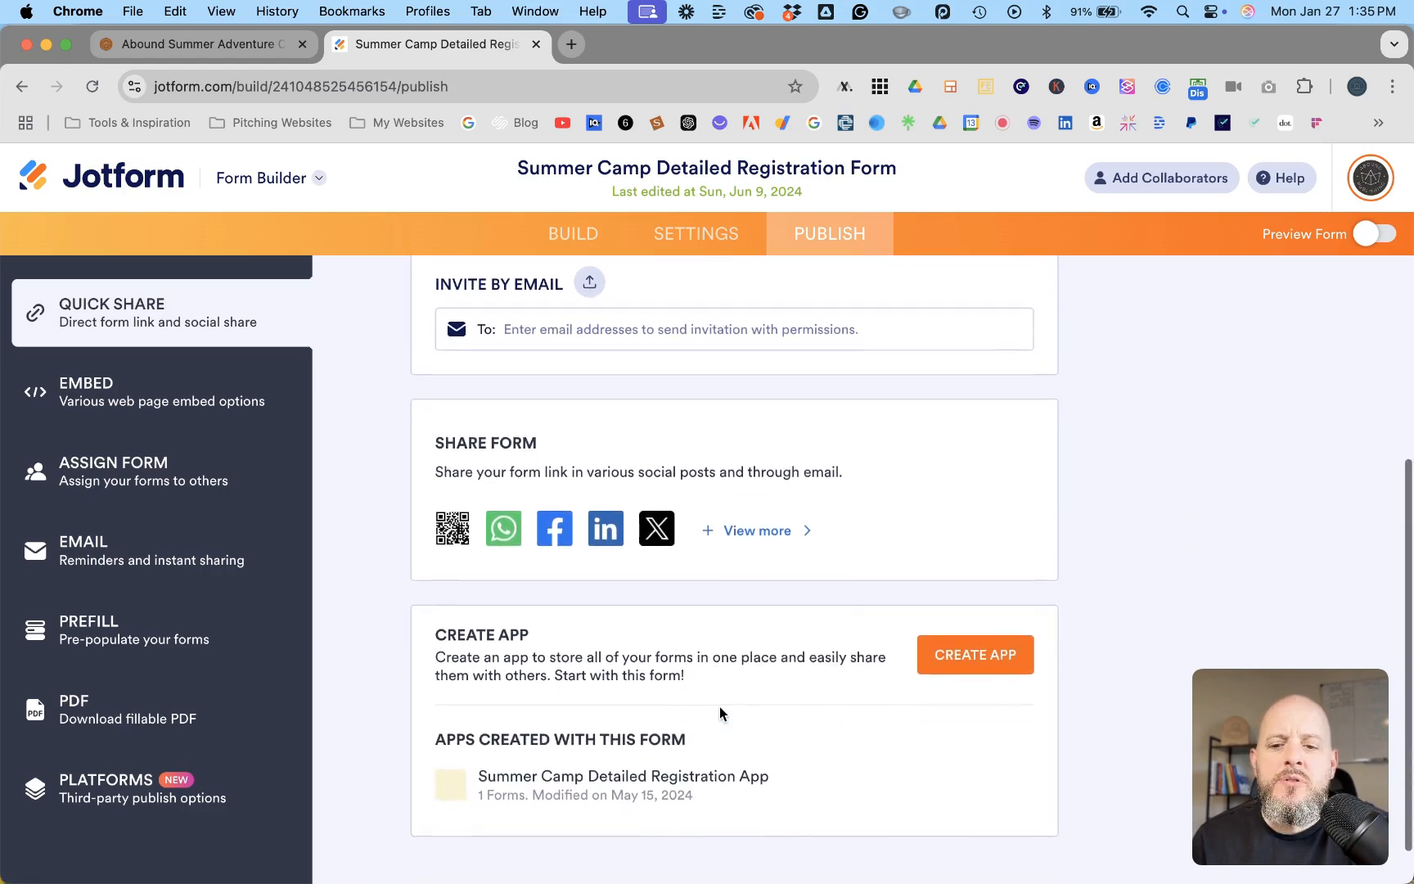
pyautogui.scroll(6, 721, 713)
pyautogui.scroll(2, 719, 707)
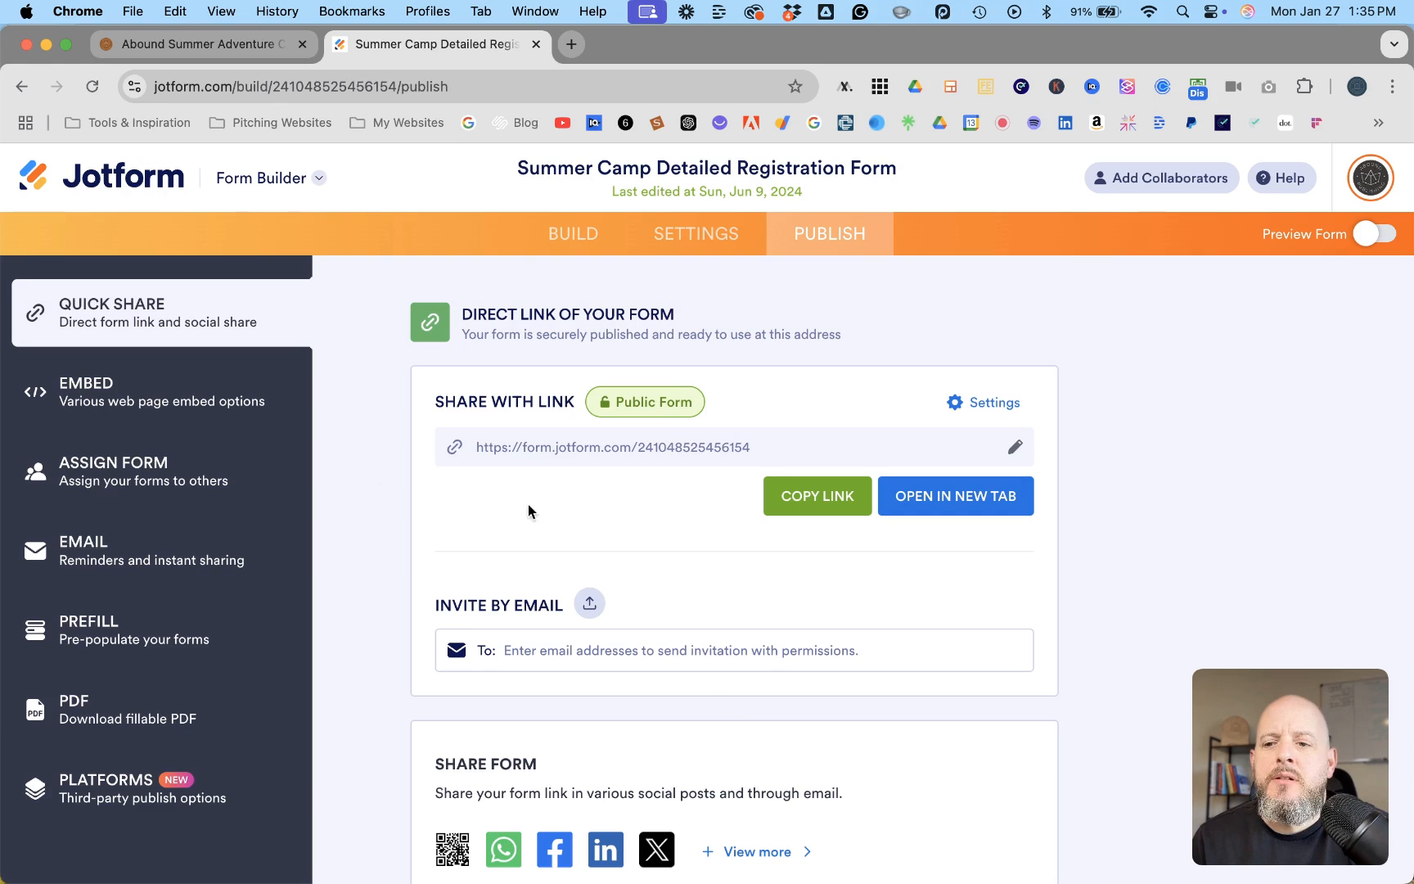
# Step: Open the form's embed options and copy the JavaScript embed code
pyautogui.click(132, 405)
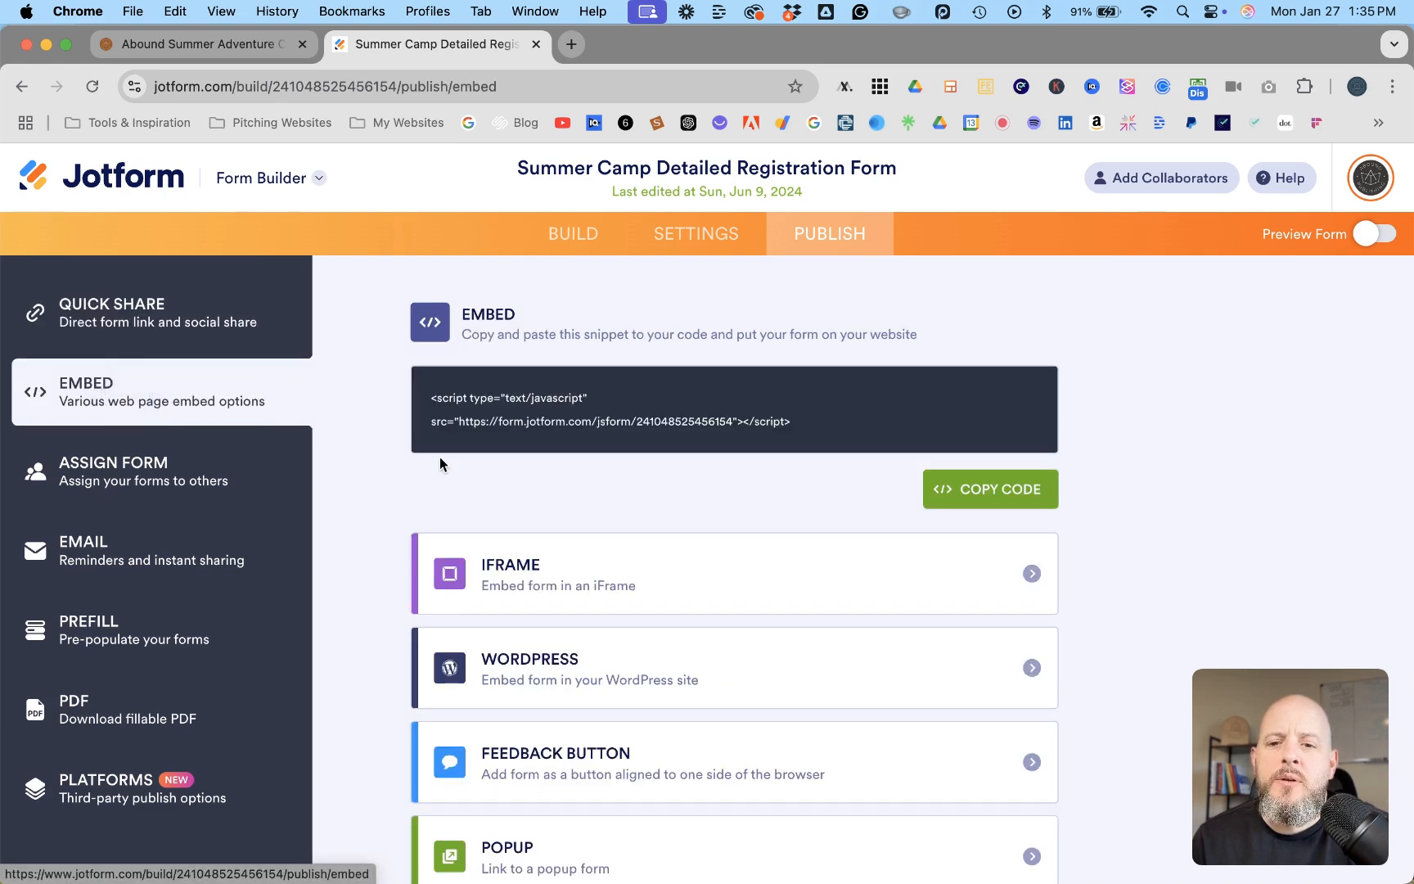
pyautogui.scroll(-5, 681, 501)
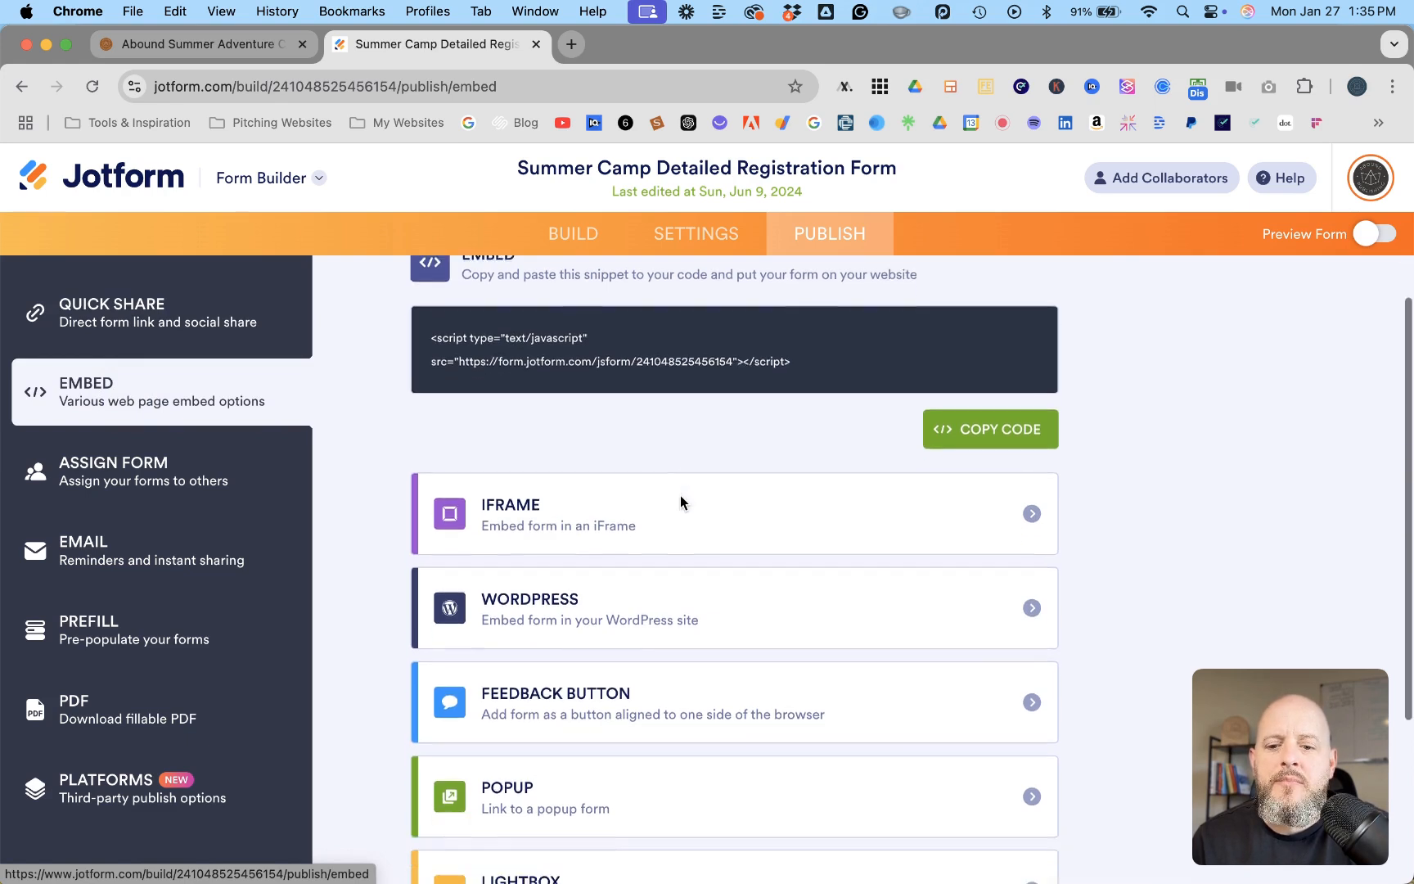
pyautogui.scroll(5, 682, 502)
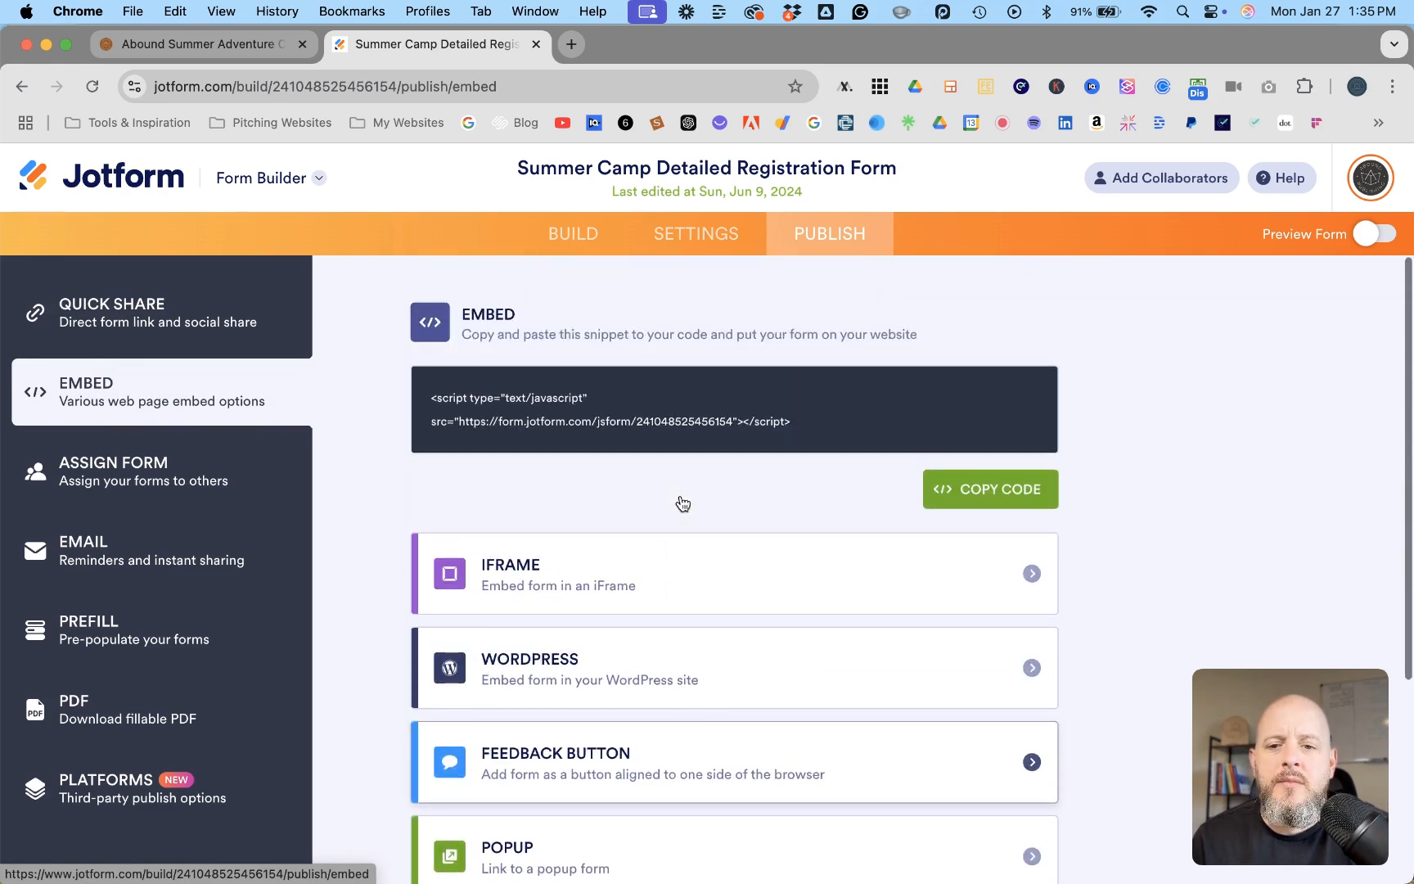
pyautogui.click(975, 494)
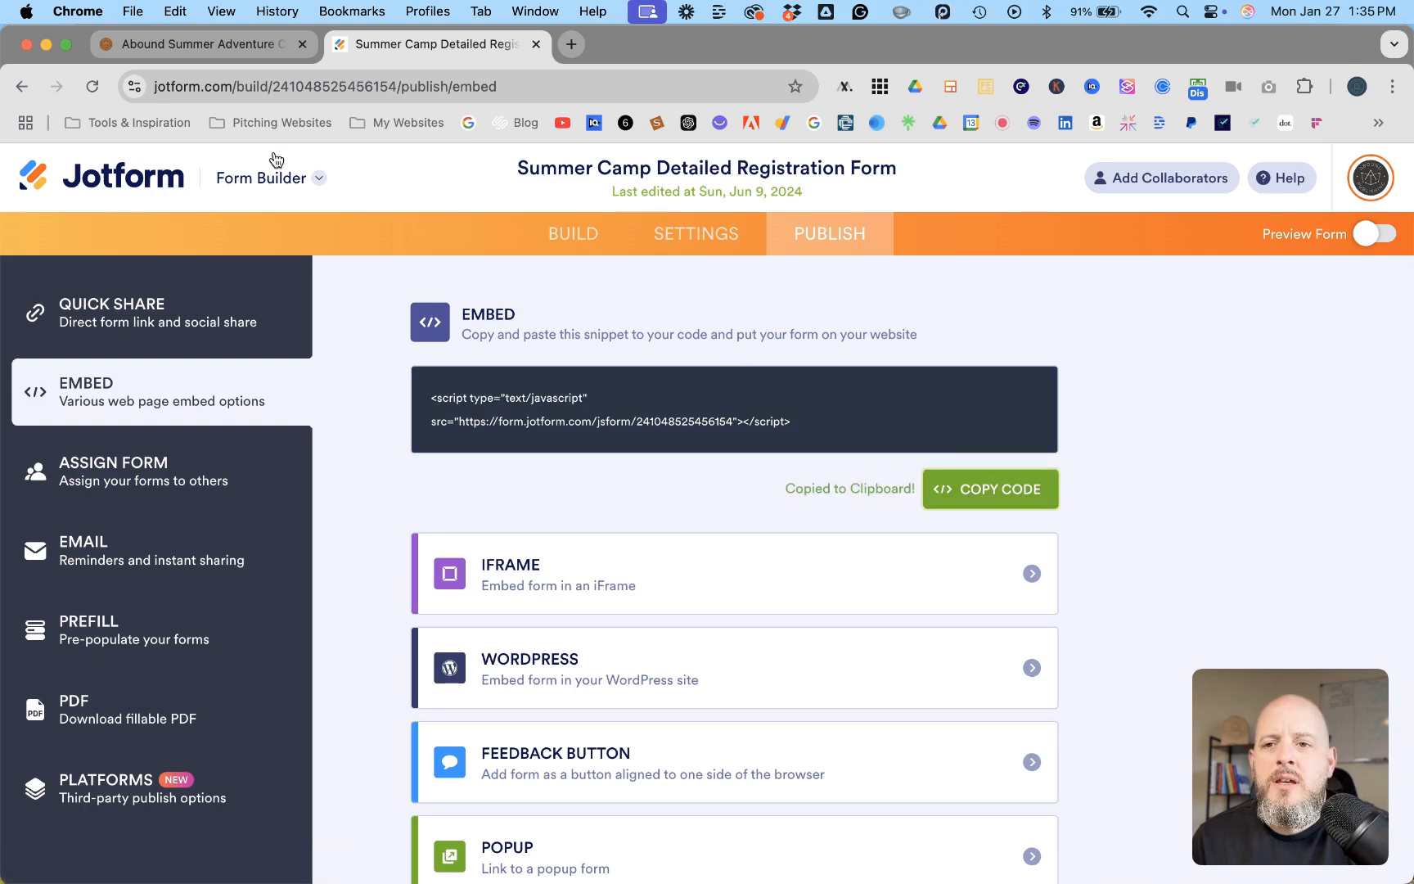
# Step: Switch to the Squarespace page editor and delete the existing embedded-script code block below the Register Now text
pyautogui.click(223, 46)
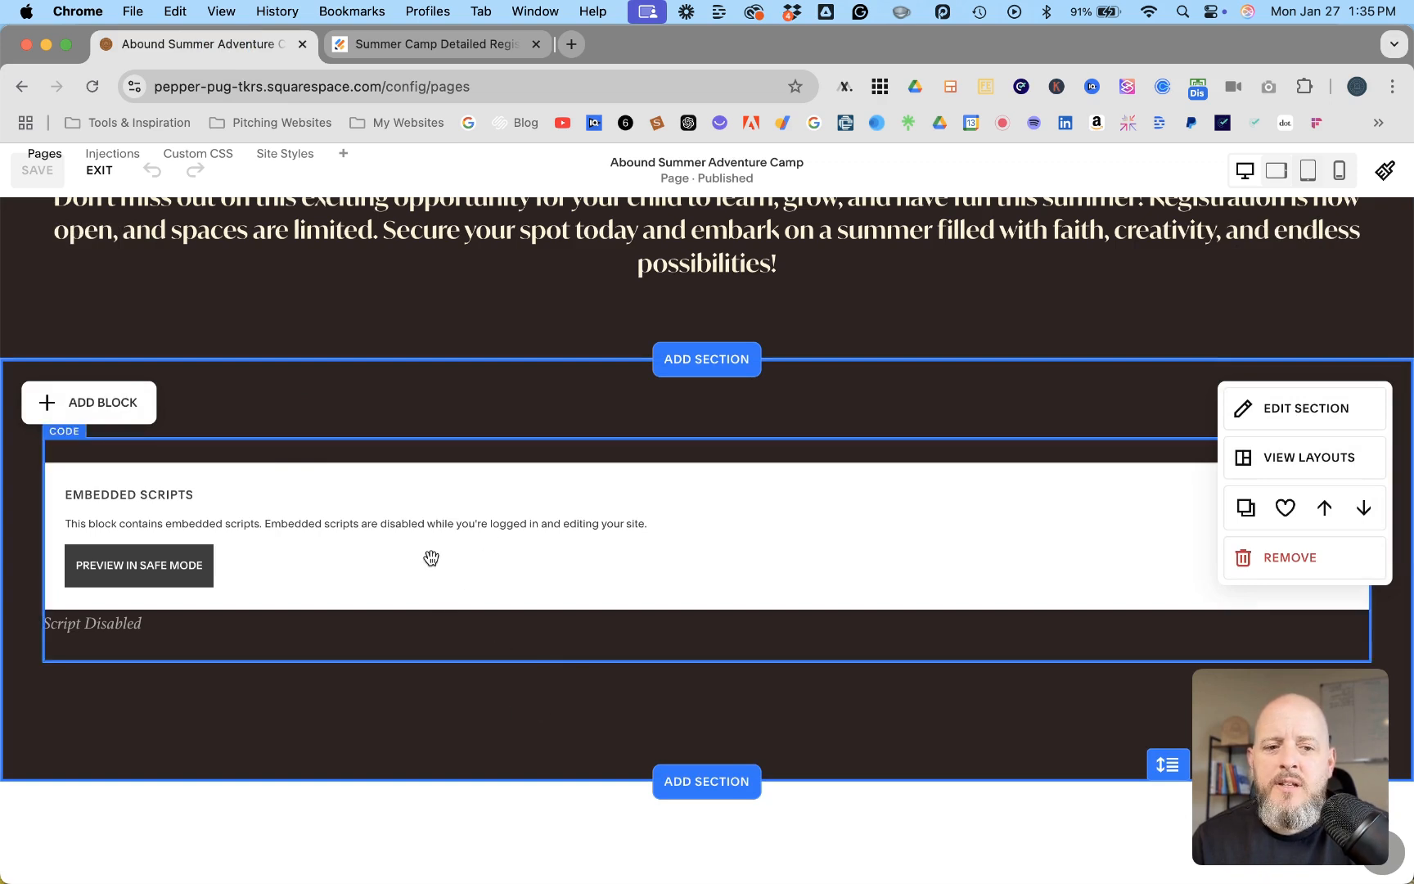
pyautogui.click(570, 532)
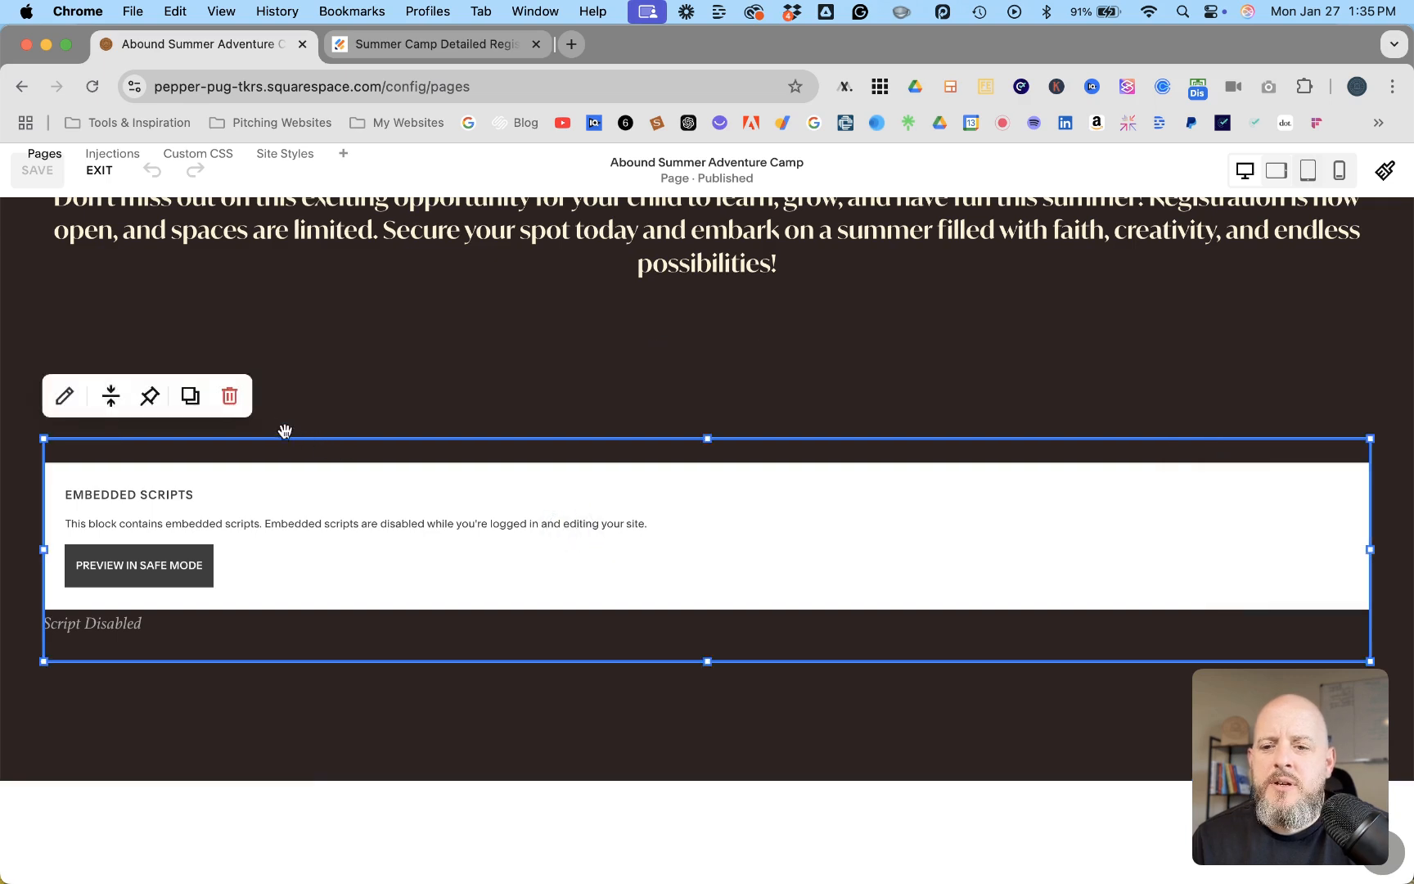
pyautogui.click(229, 396)
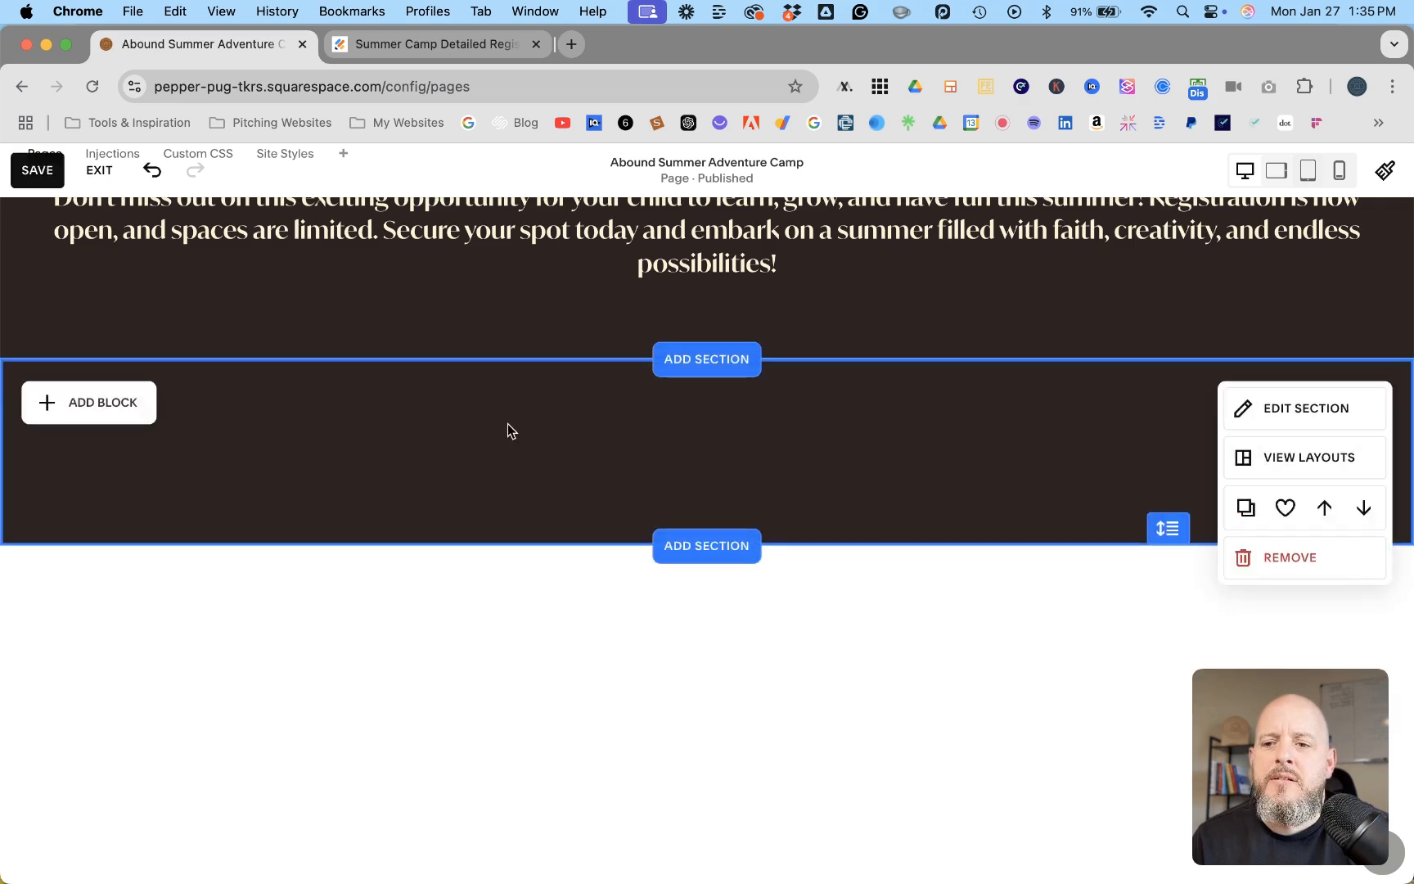
# Step: Add a Code block to the empty section below the Register Now text
pyautogui.click(122, 402)
pyautogui.scroll(-5, 160, 677)
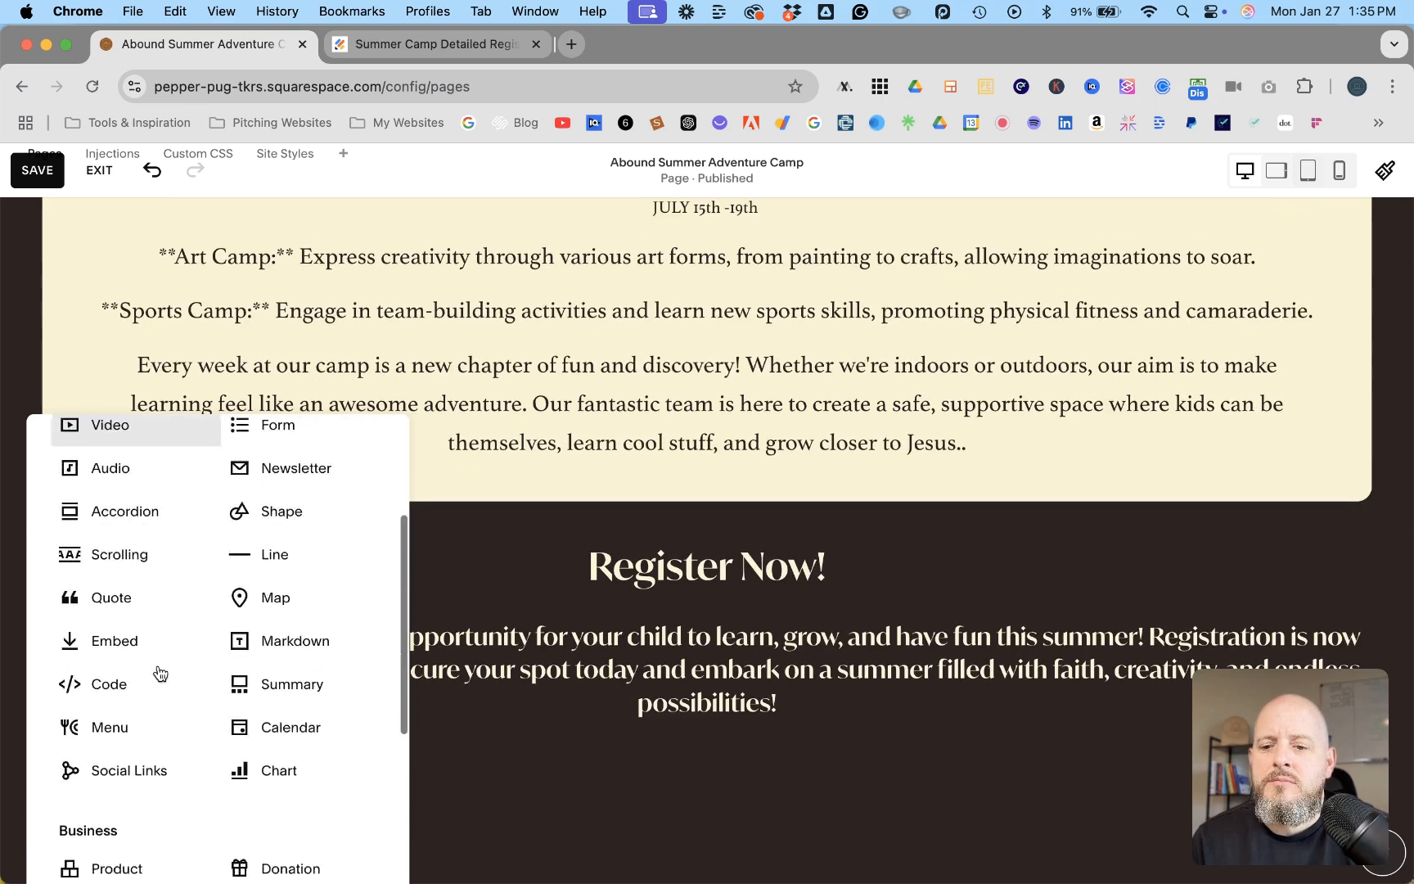
pyautogui.click(121, 624)
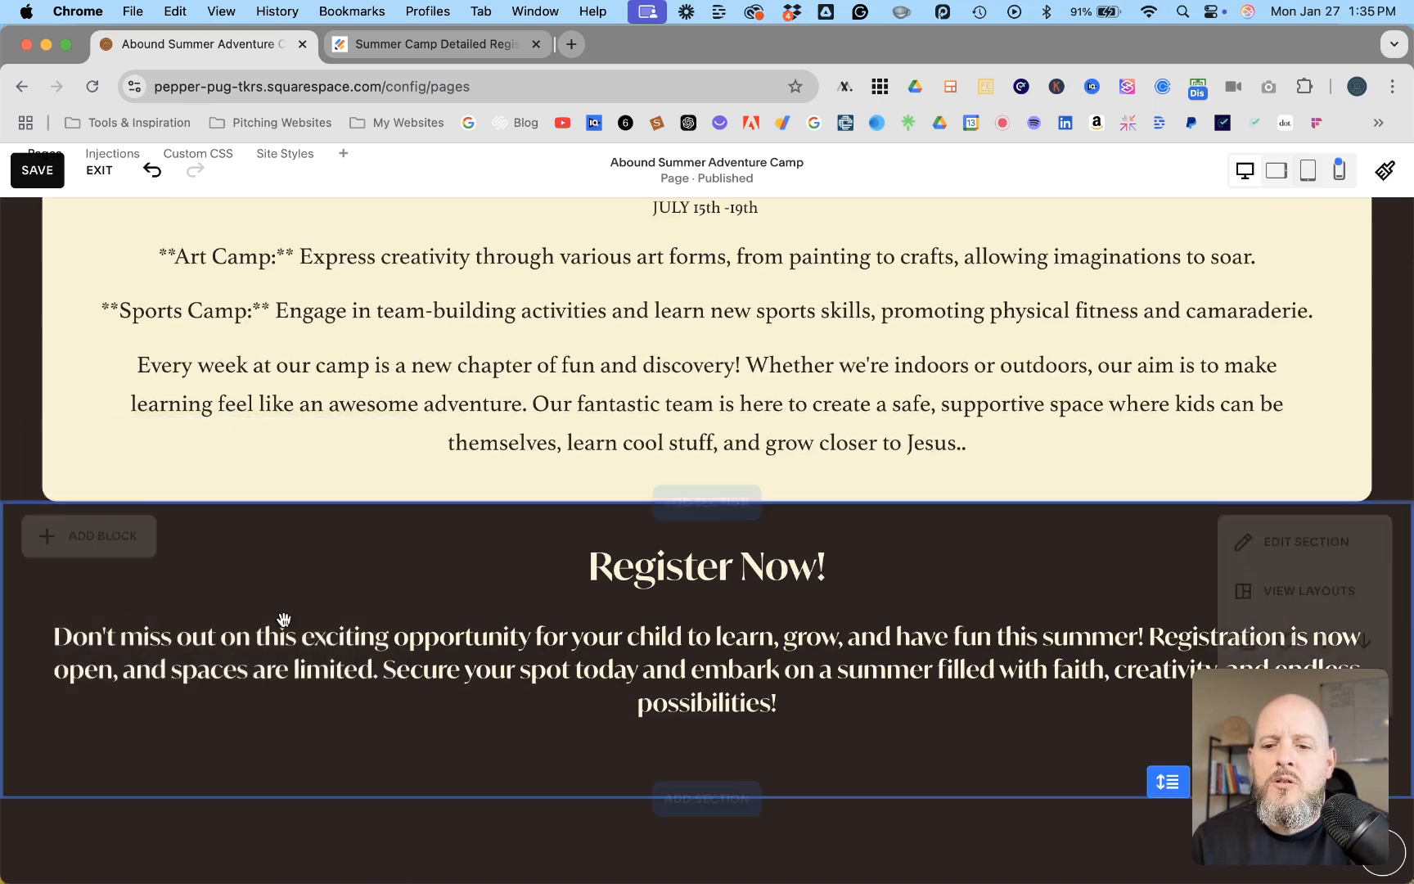
pyautogui.scroll(-3, 345, 626)
pyautogui.scroll(-2, 311, 634)
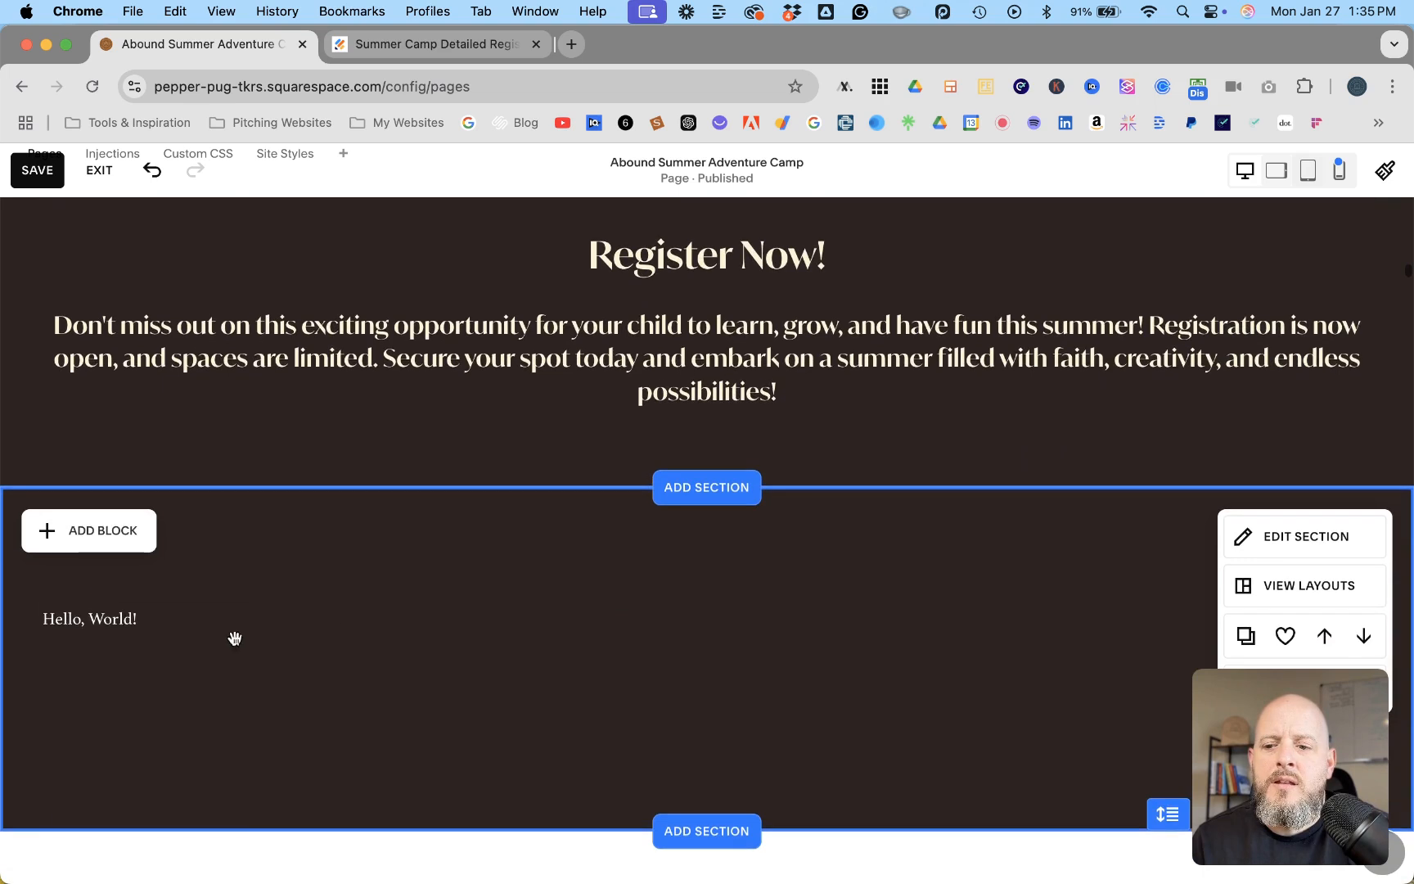
# Step: Move the new code block higher in its section, reduce its height and stretch it across the full content width
pyautogui.click(188, 648)
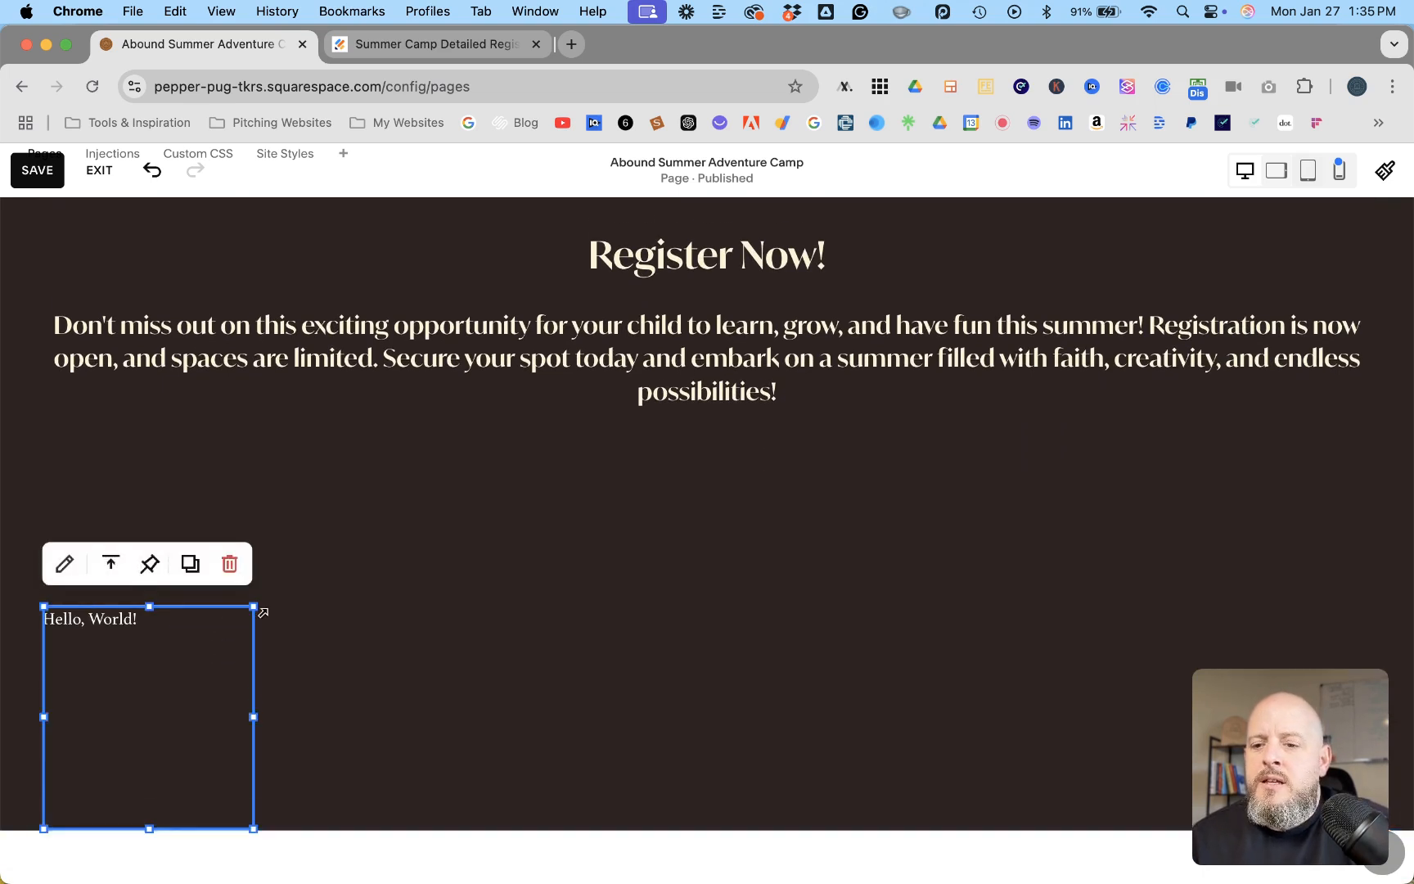
pyautogui.scroll(-2, 205, 614)
pyautogui.moveTo(162, 606); pyautogui.dragTo(191, 503)
pyautogui.moveTo(310, 535); pyautogui.dragTo(1358, 552)
pyautogui.moveTo(738, 647); pyautogui.dragTo(747, 516)
pyautogui.moveTo(776, 453); pyautogui.dragTo(778, 496)
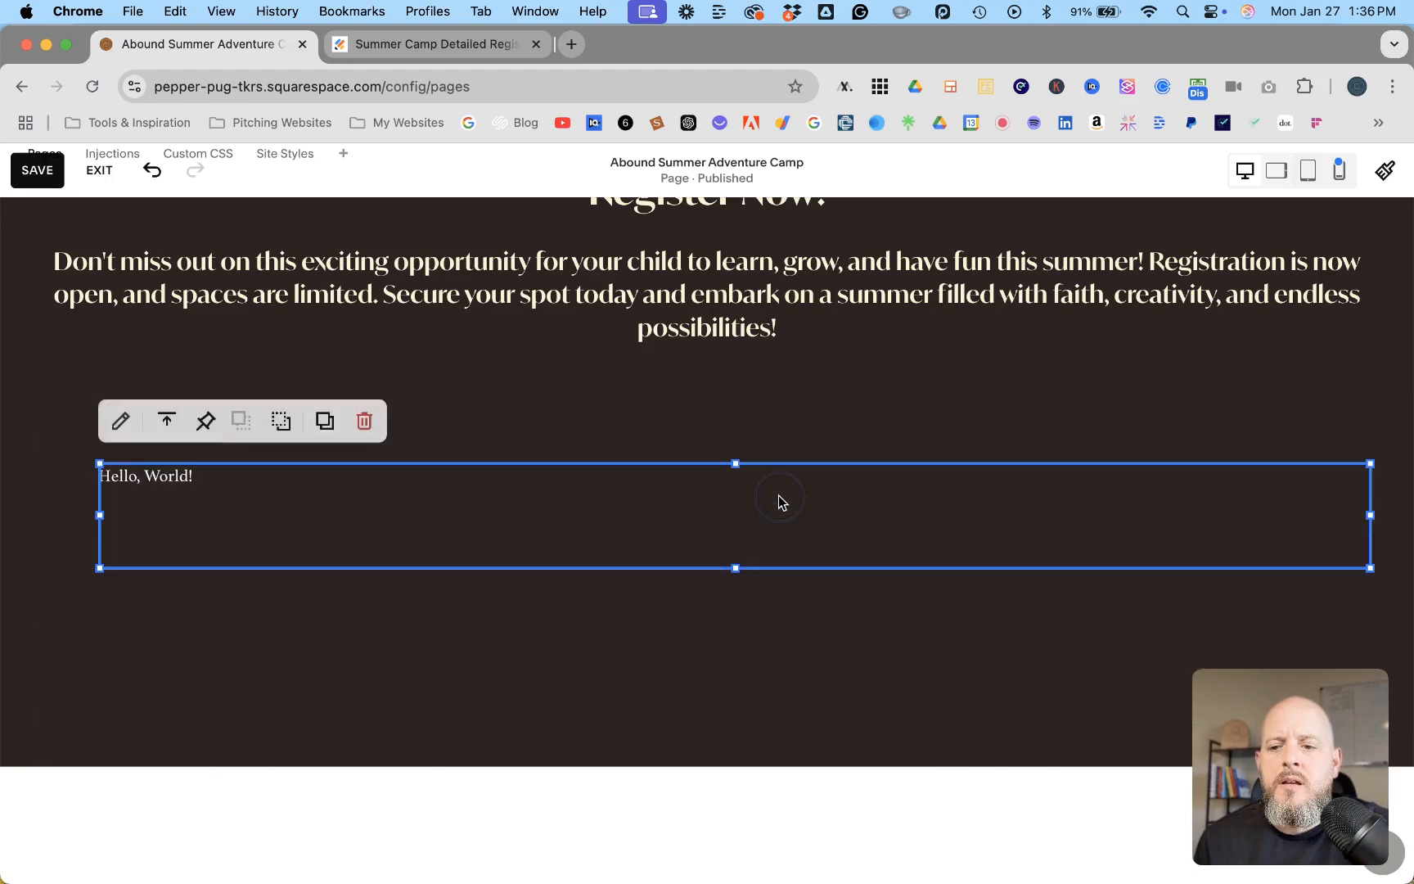
pyautogui.moveTo(98, 518); pyautogui.dragTo(51, 516)
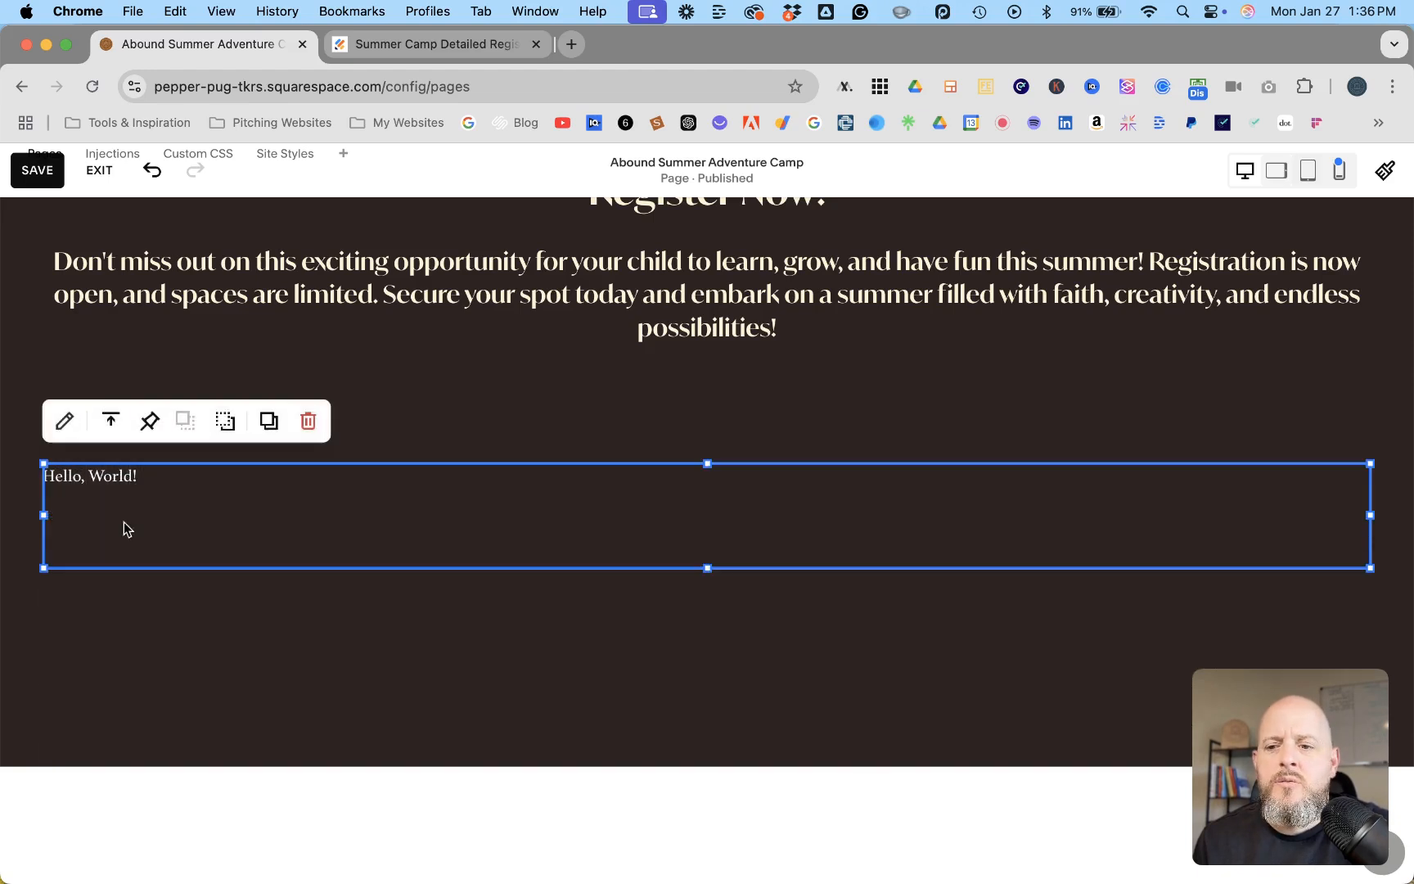
# Step: Replace the code block's Hello, World! HTML with the copied Jotform embed script, then save the page and exit editing
pyautogui.click(64, 421)
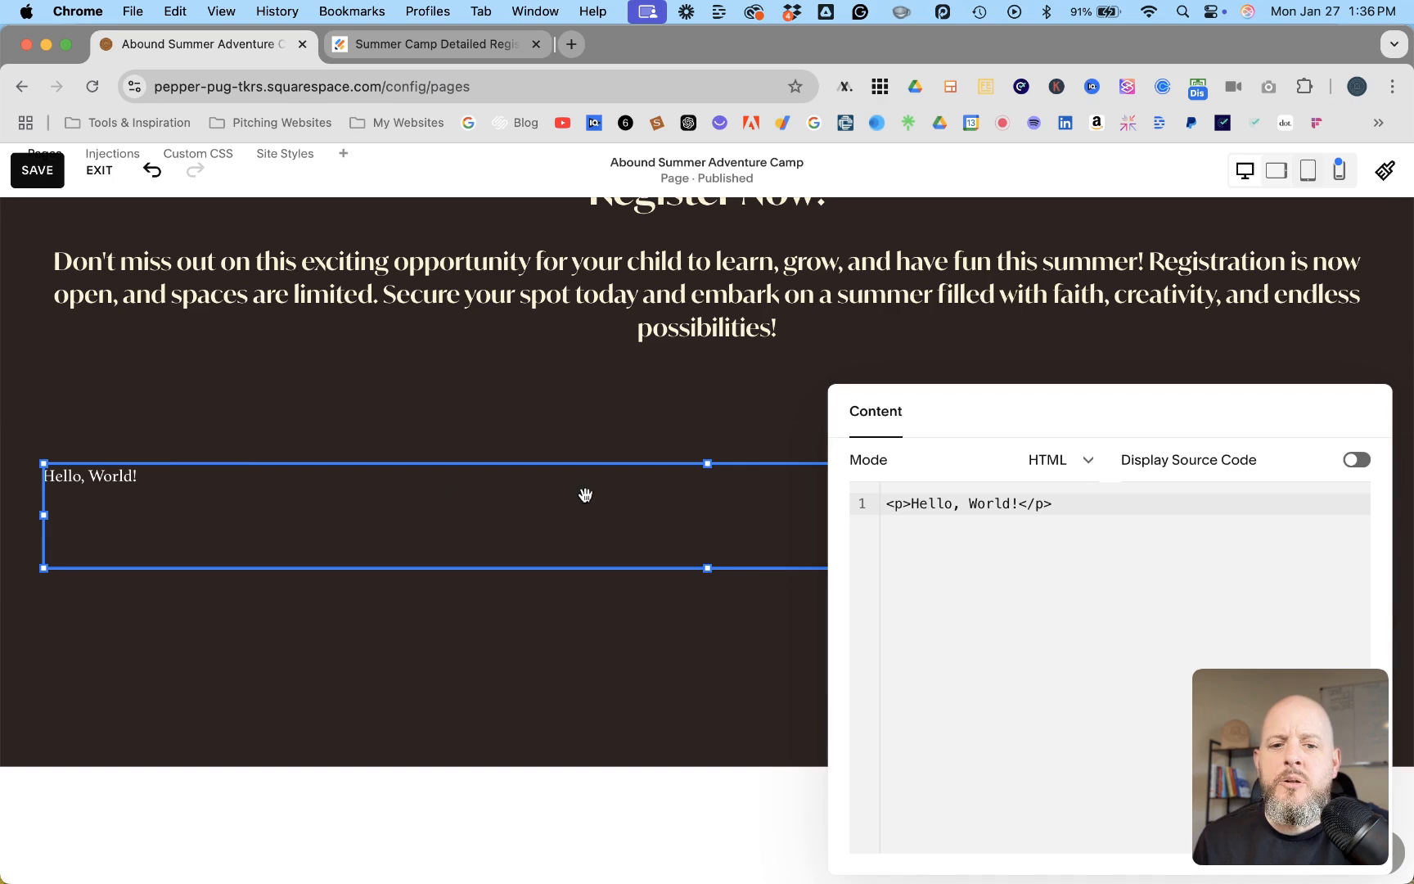
pyautogui.click(1073, 505)
pyautogui.press('super+a')
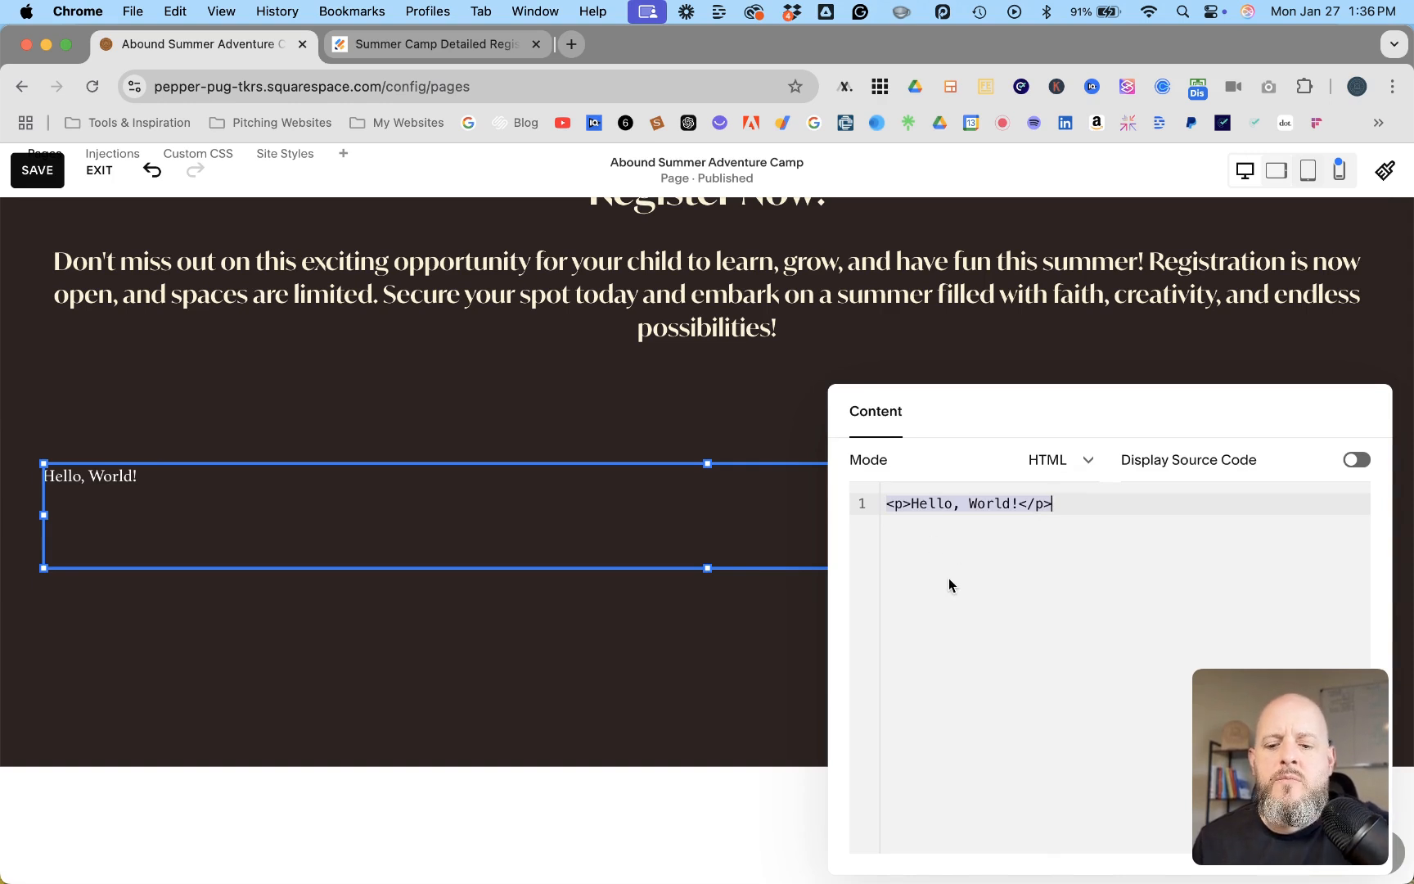
pyautogui.press('super+v')
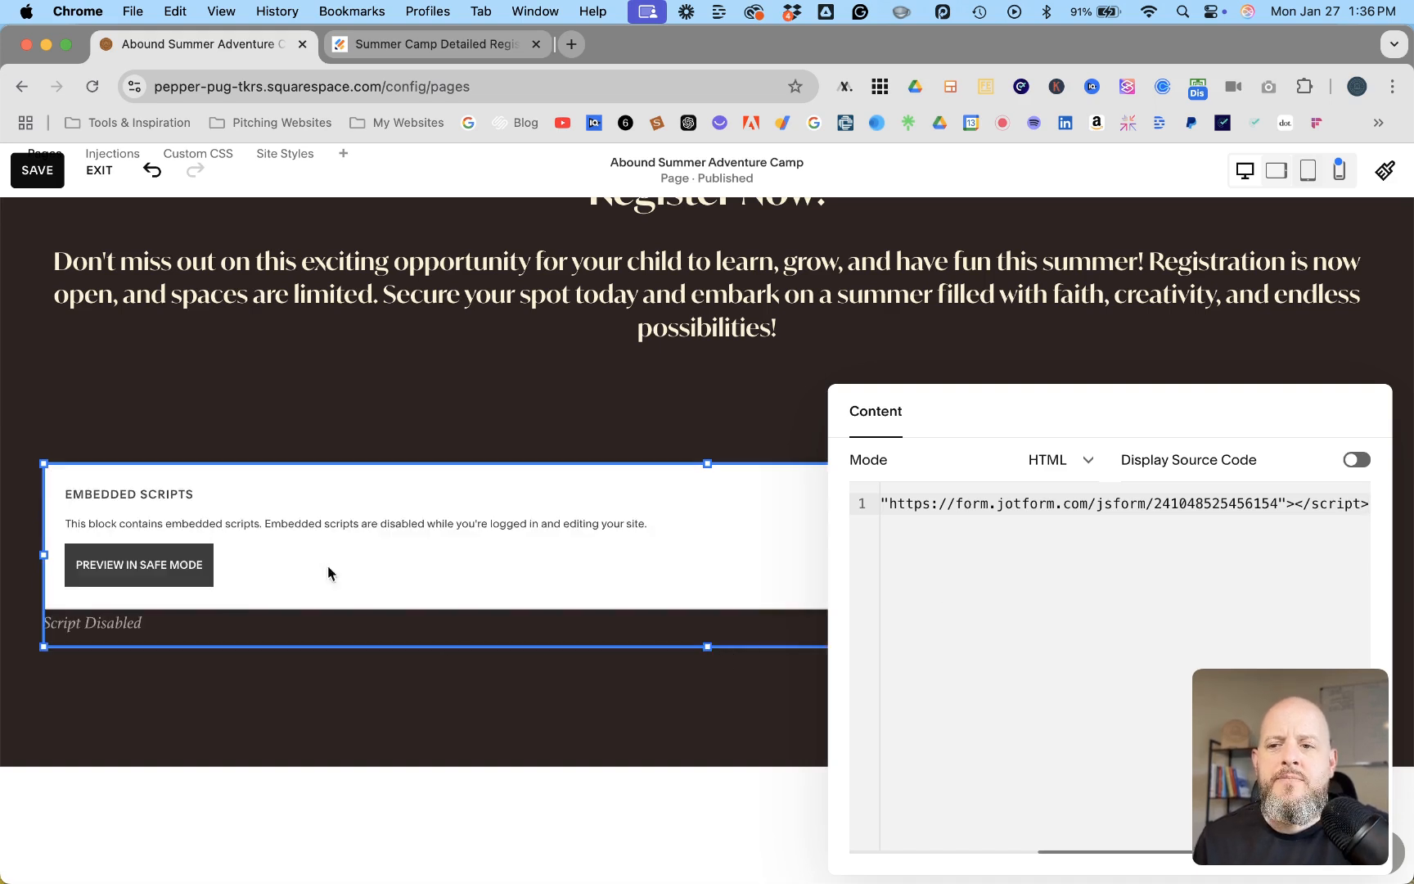
pyautogui.click(37, 170)
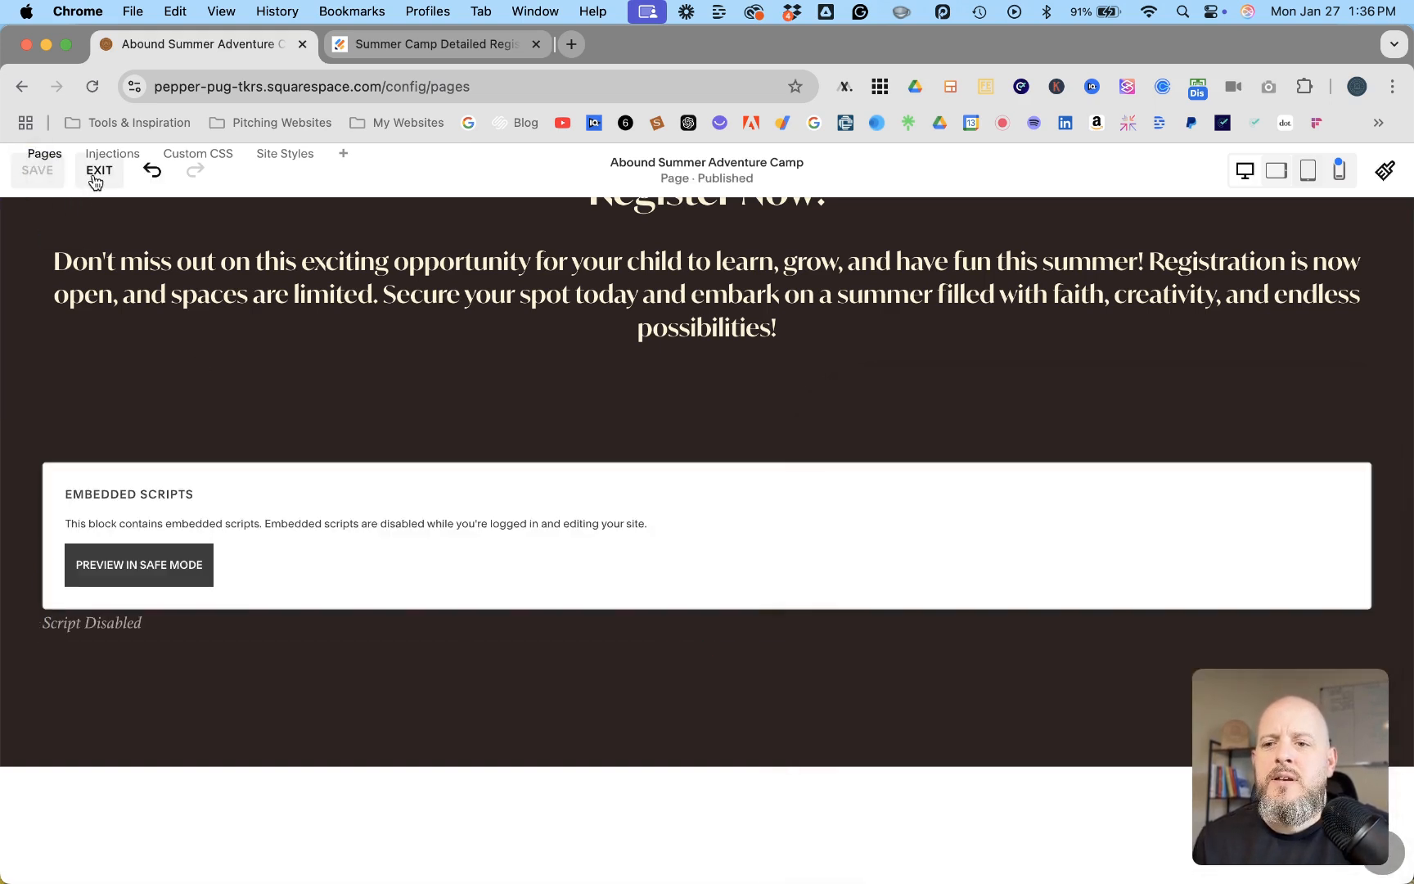
pyautogui.click(99, 171)
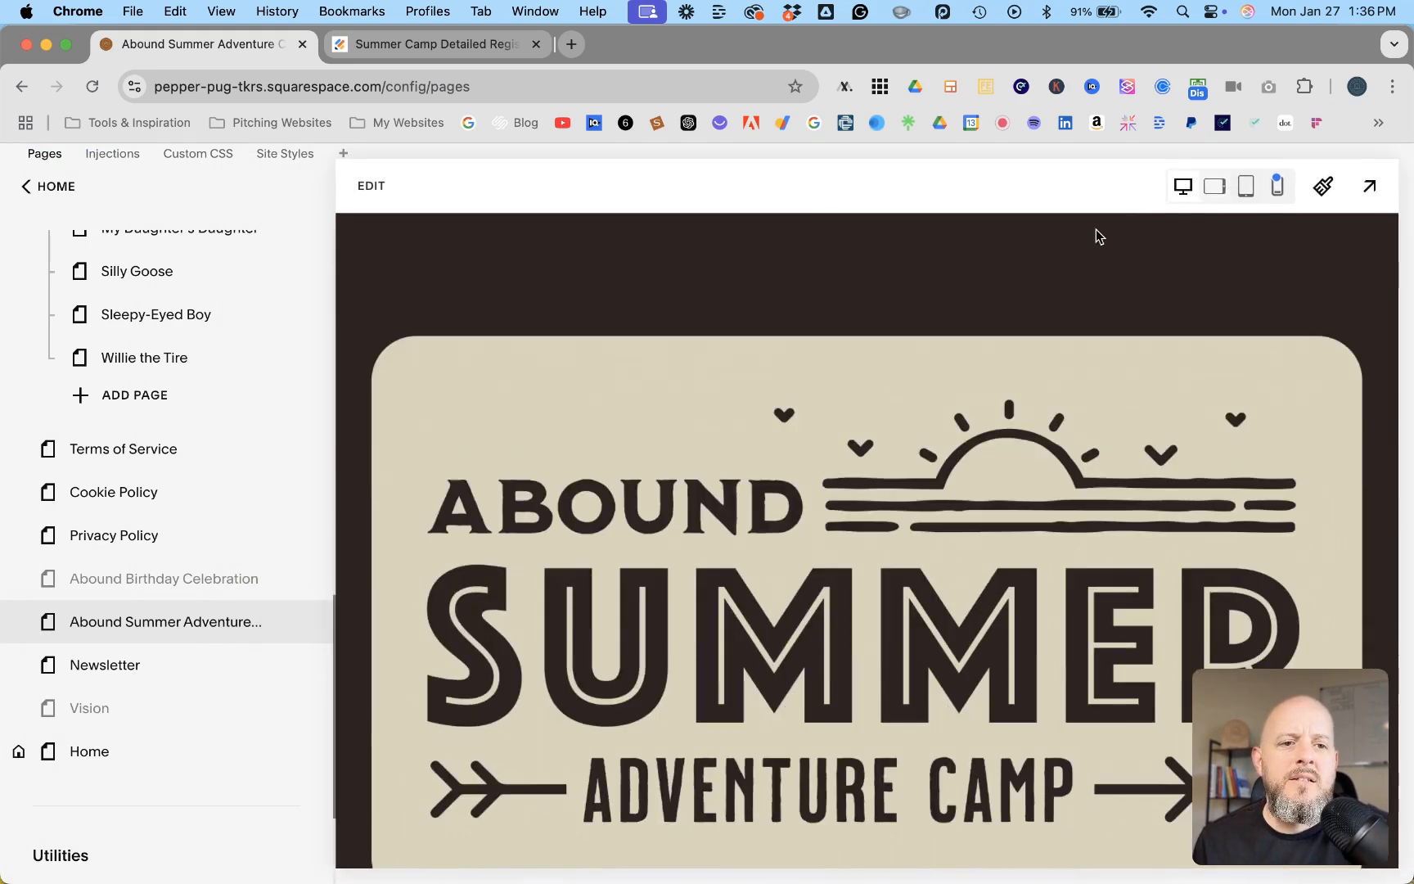
# Step: Open the summer camp page in full-width preview and review the embedded Camp Registration form from Camper Information through Checkout
pyautogui.click(1340, 200)
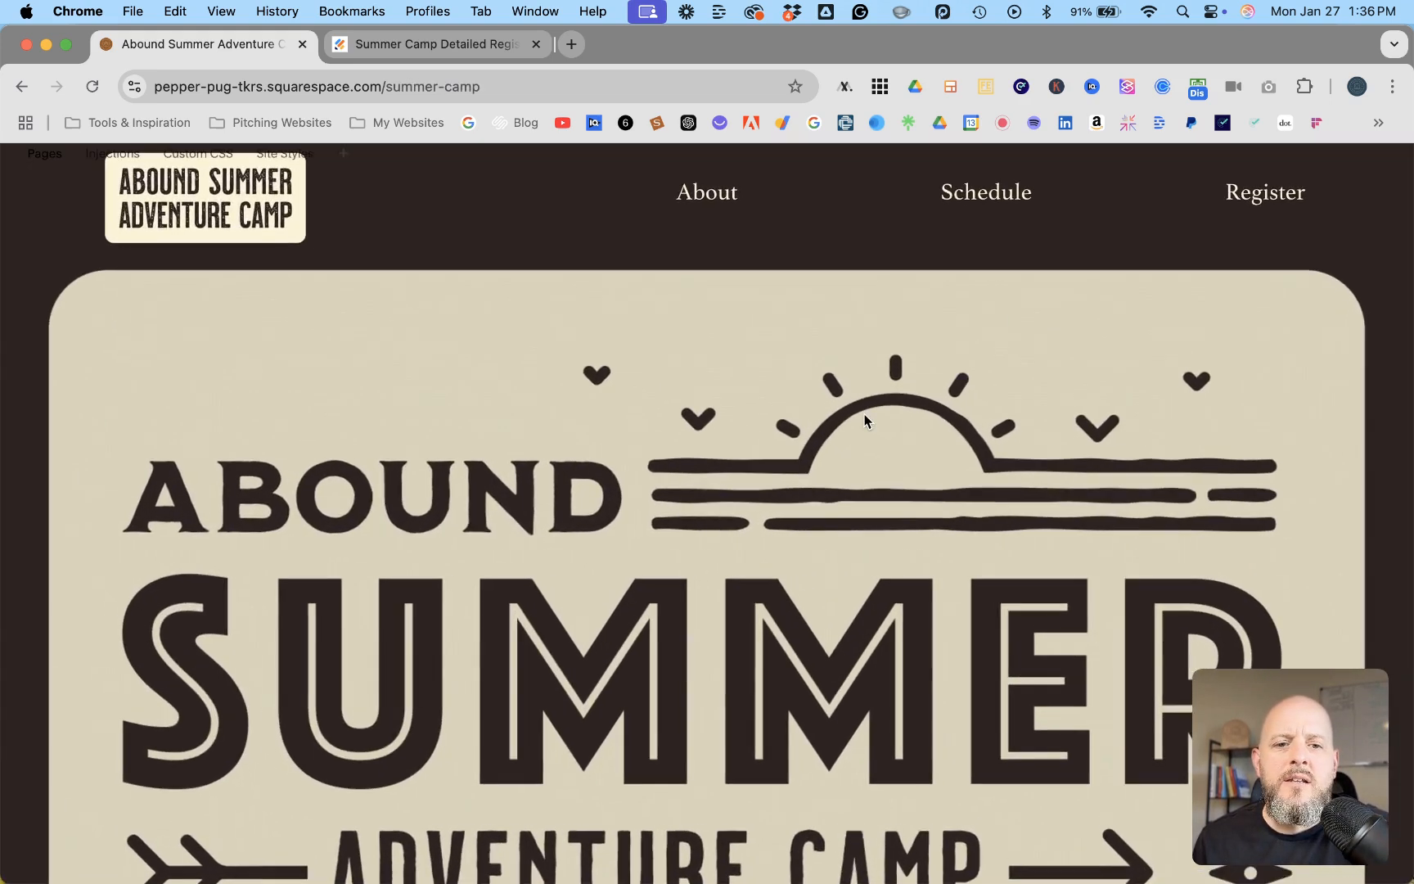
pyautogui.scroll(-10, 868, 413)
pyautogui.scroll(-15, 864, 415)
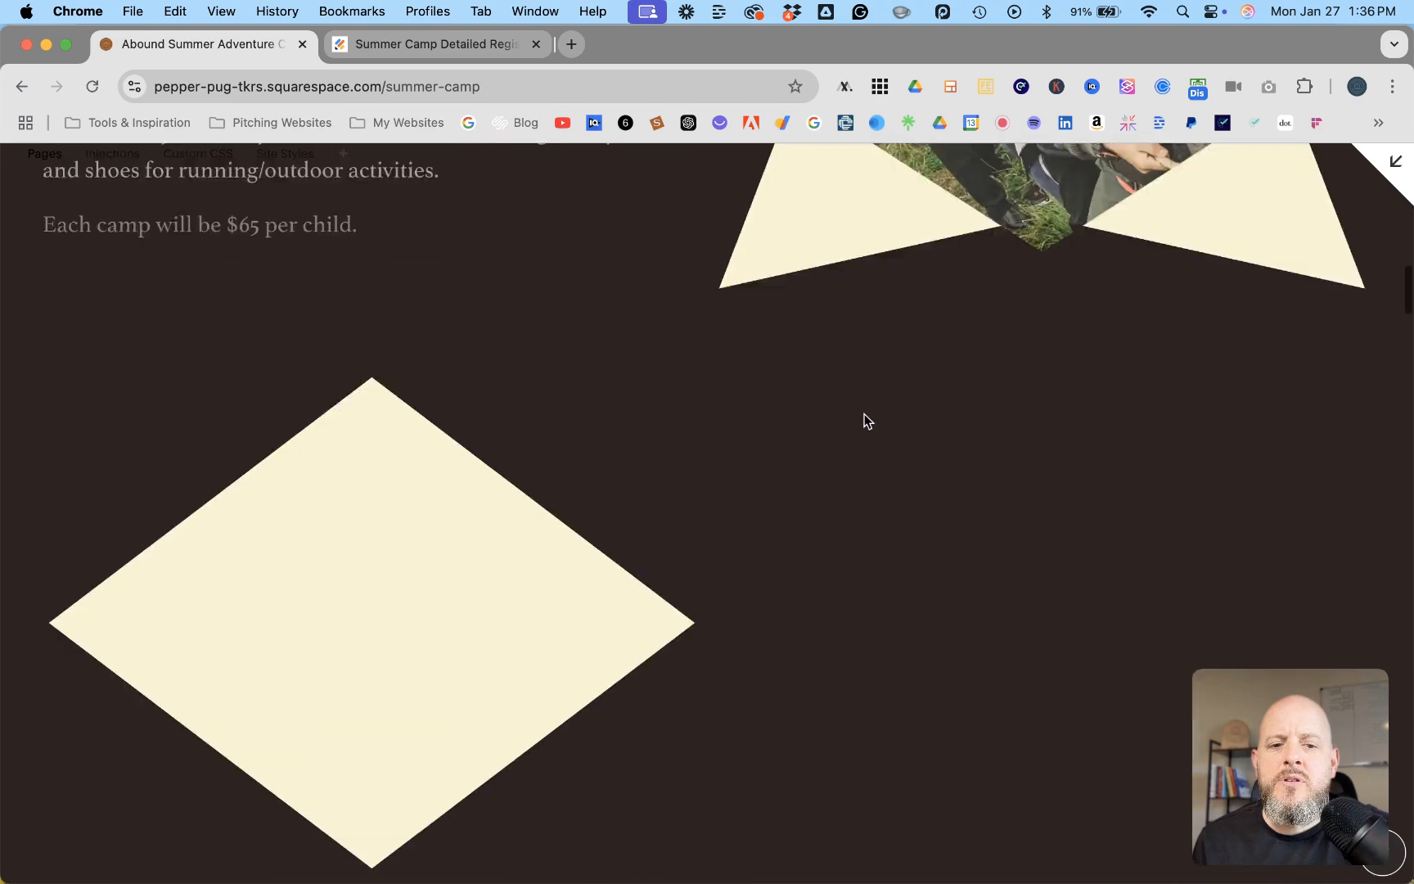
pyautogui.scroll(-15, 865, 422)
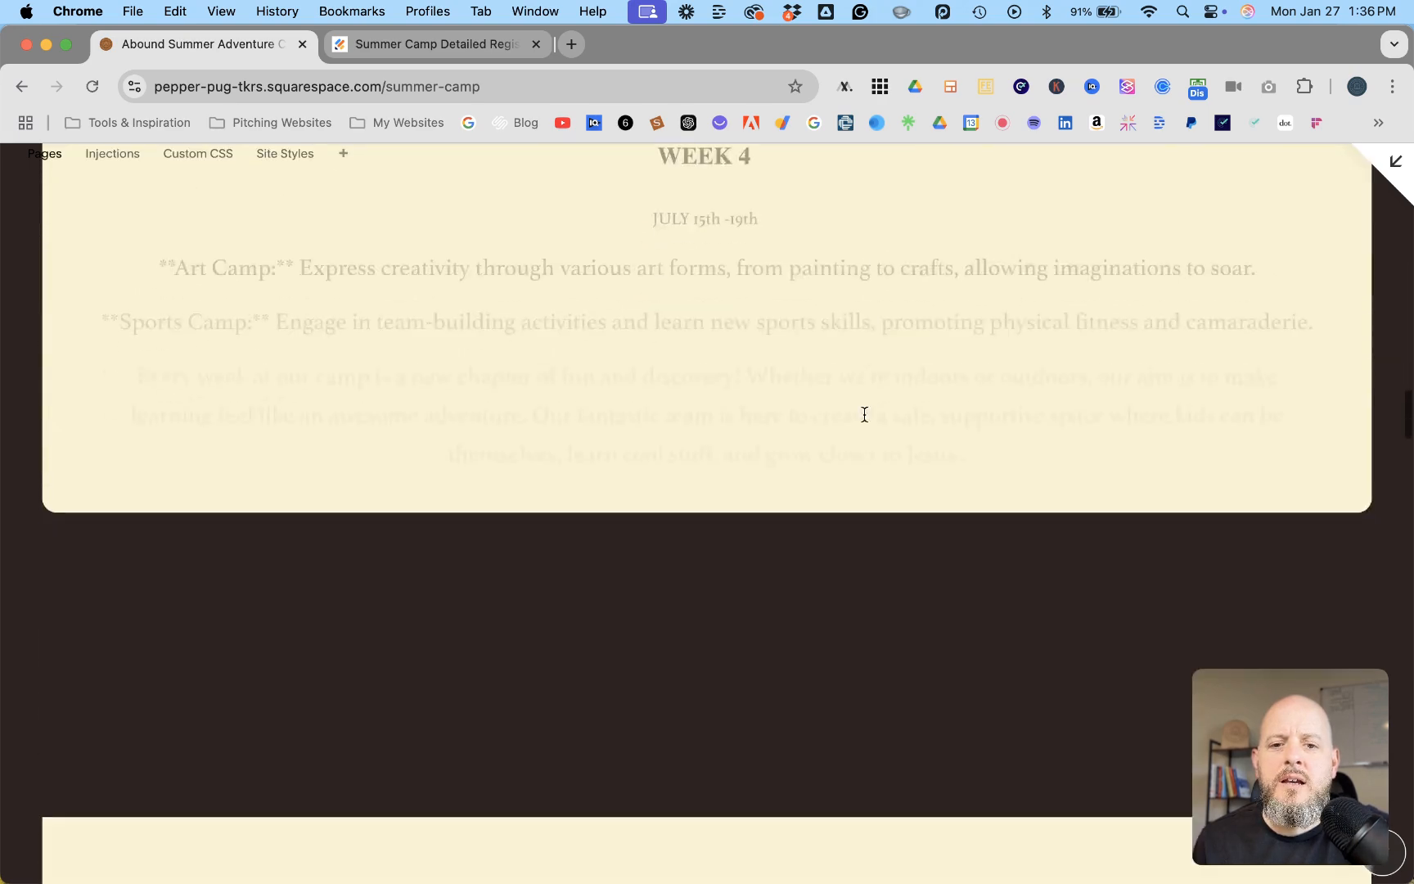
pyautogui.scroll(-10, 868, 422)
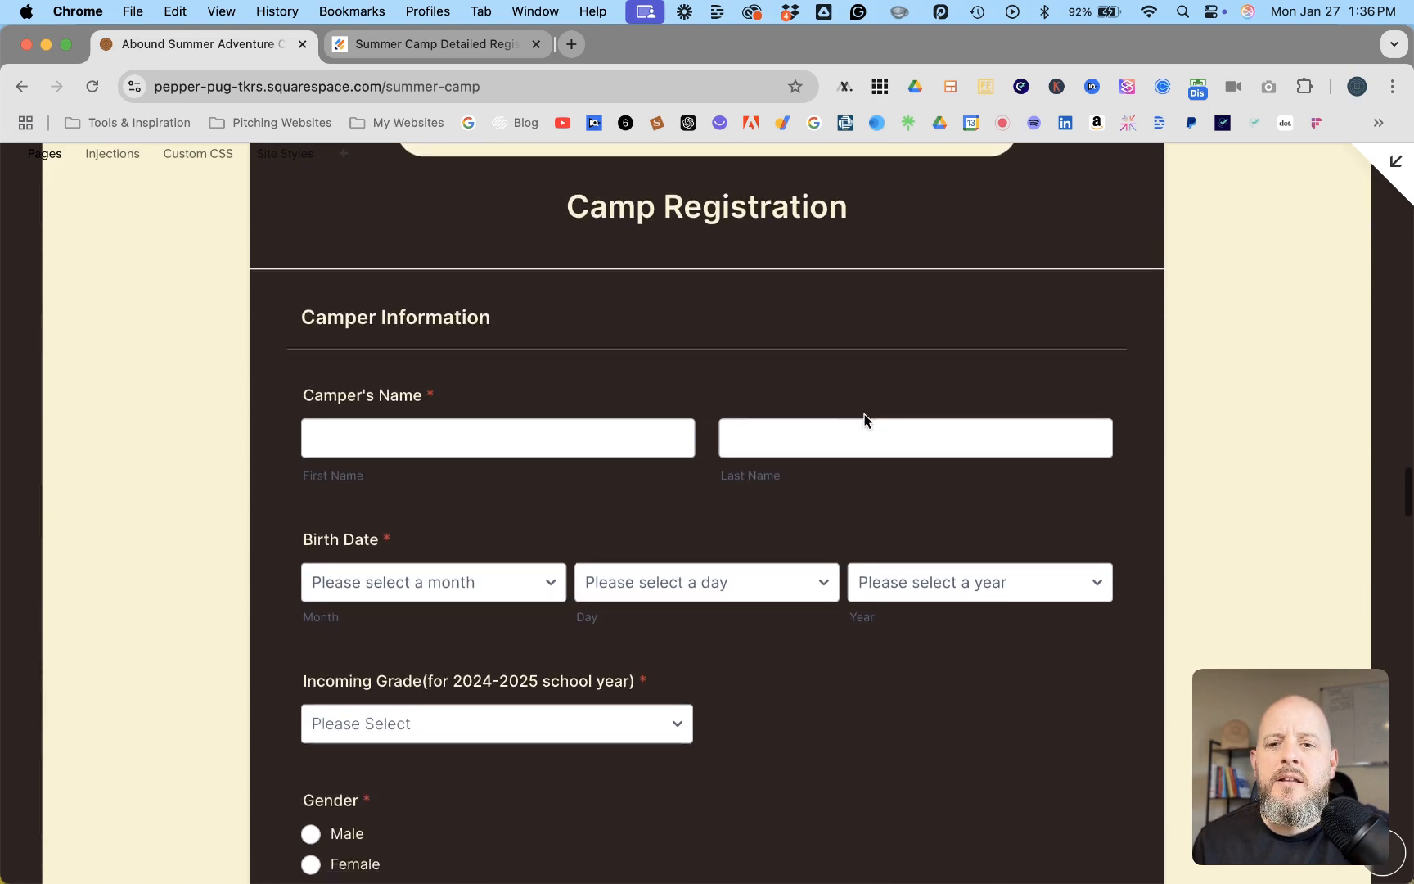
pyautogui.scroll(-12, 867, 420)
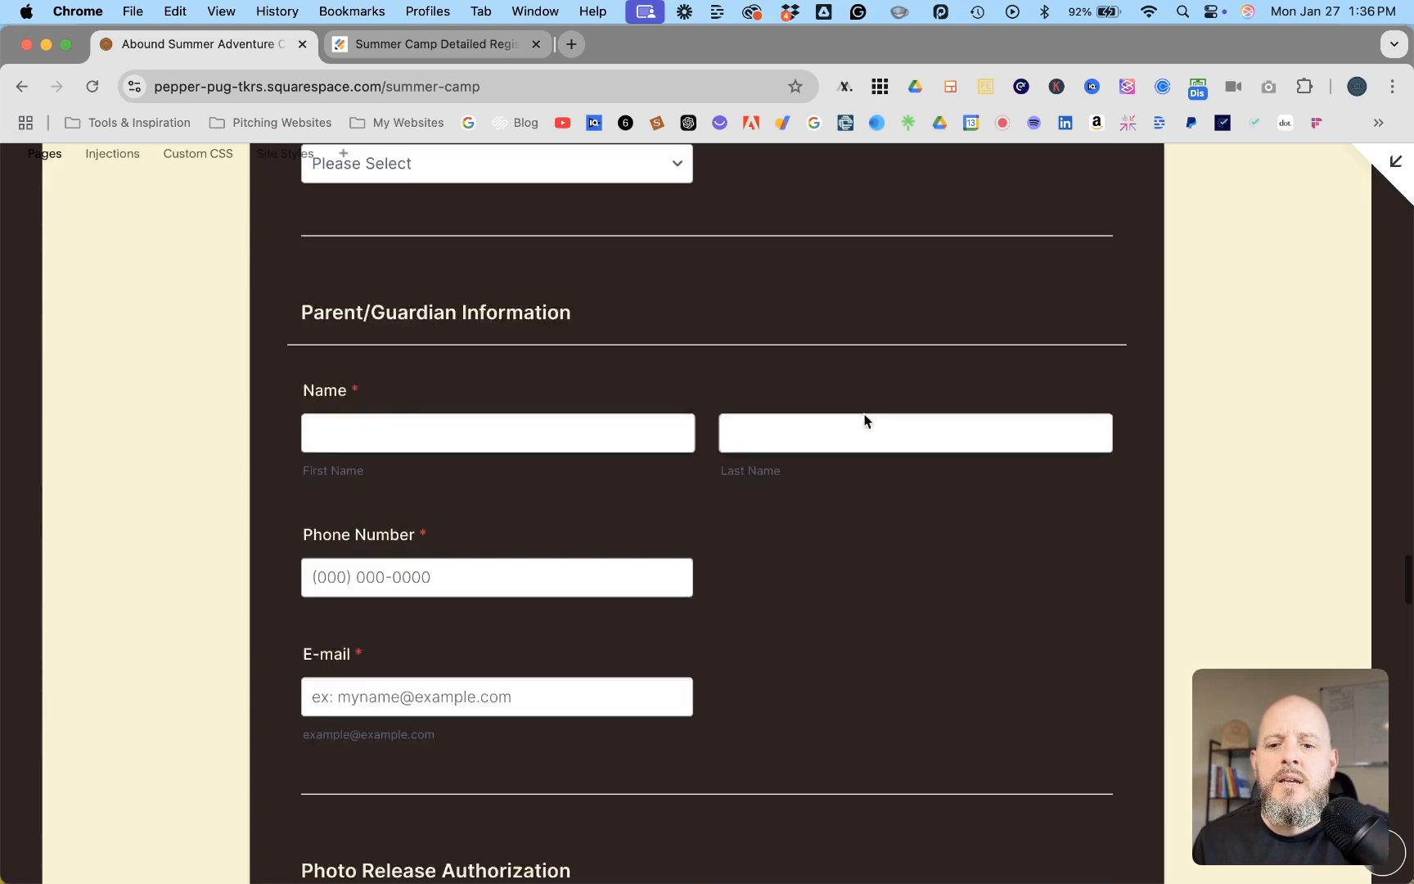
pyautogui.scroll(-10, 867, 421)
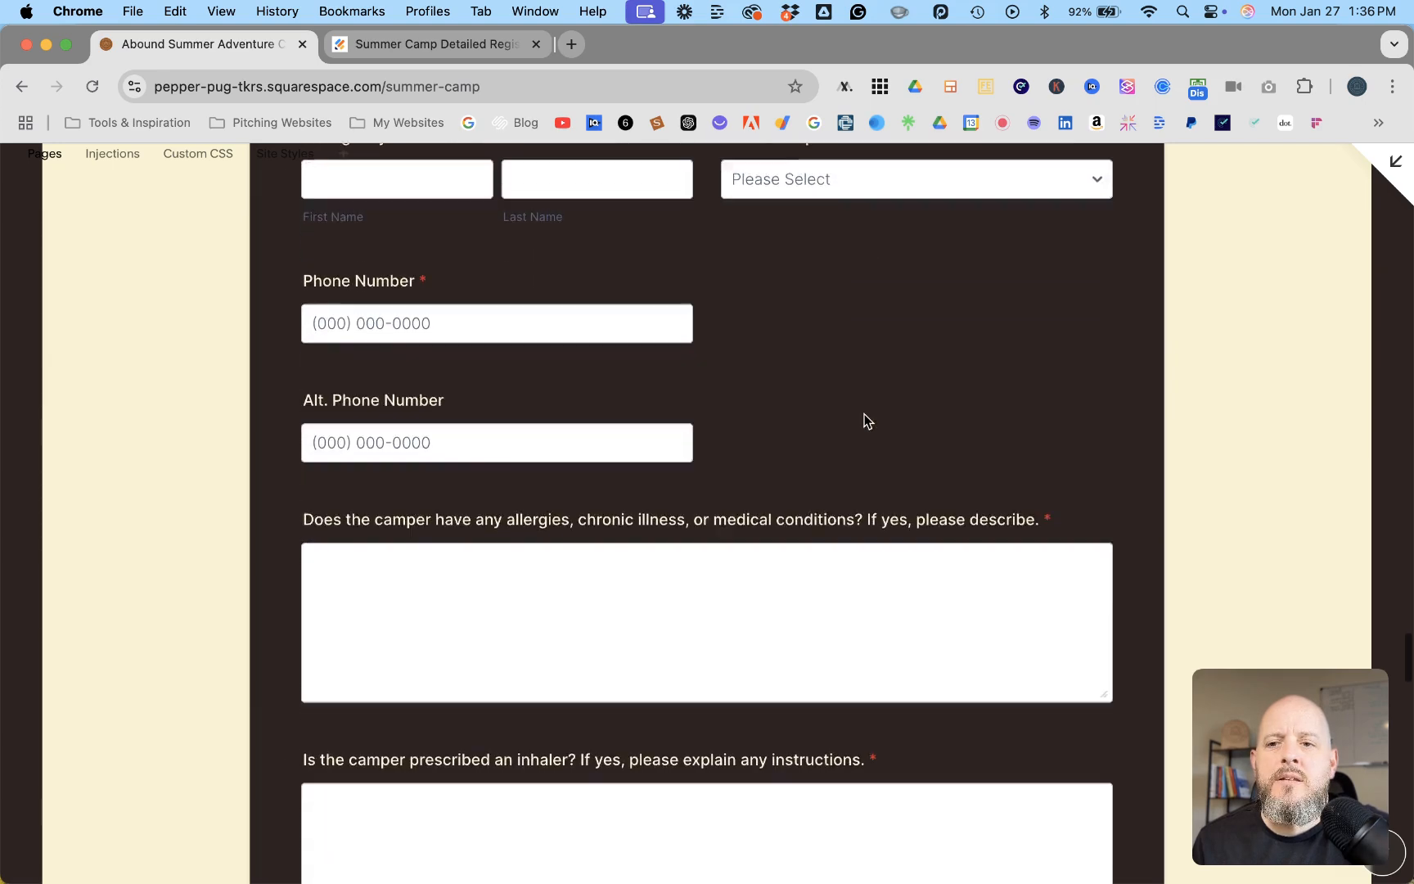
pyautogui.scroll(-10, 868, 421)
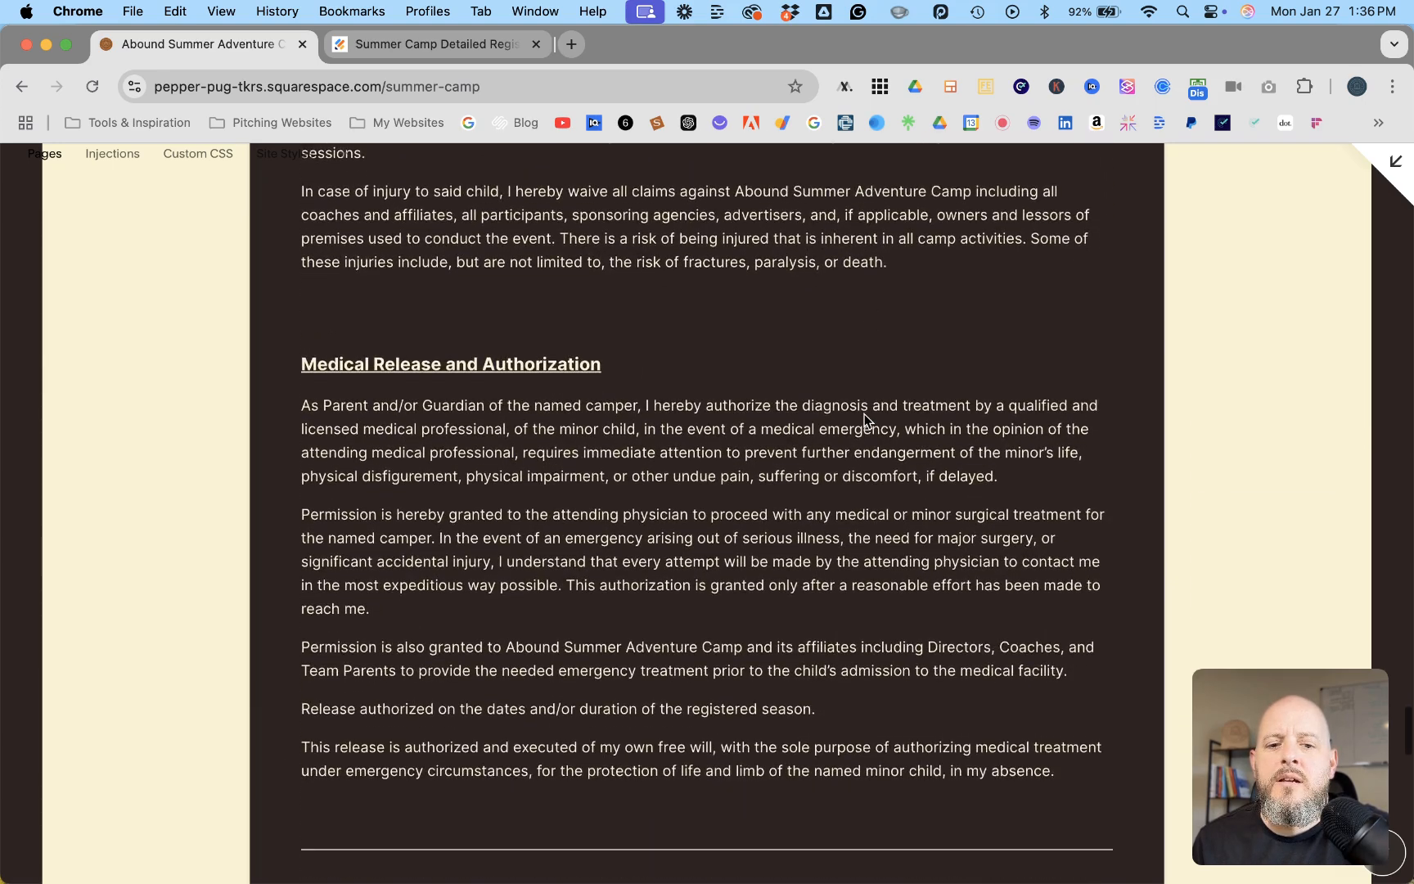
pyautogui.scroll(-6, 867, 421)
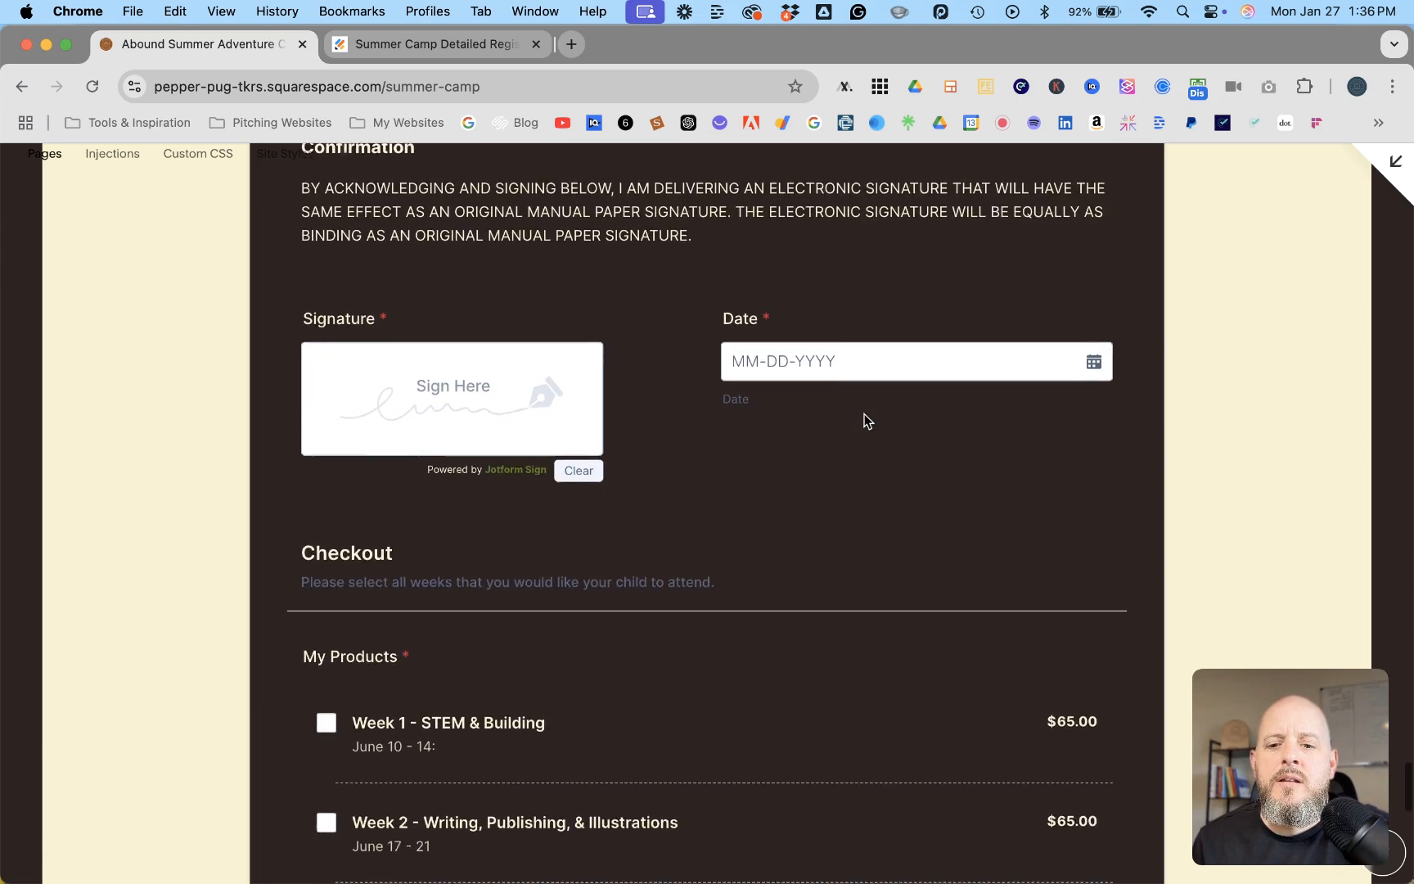
pyautogui.scroll(5, 868, 420)
pyautogui.scroll(5, 867, 421)
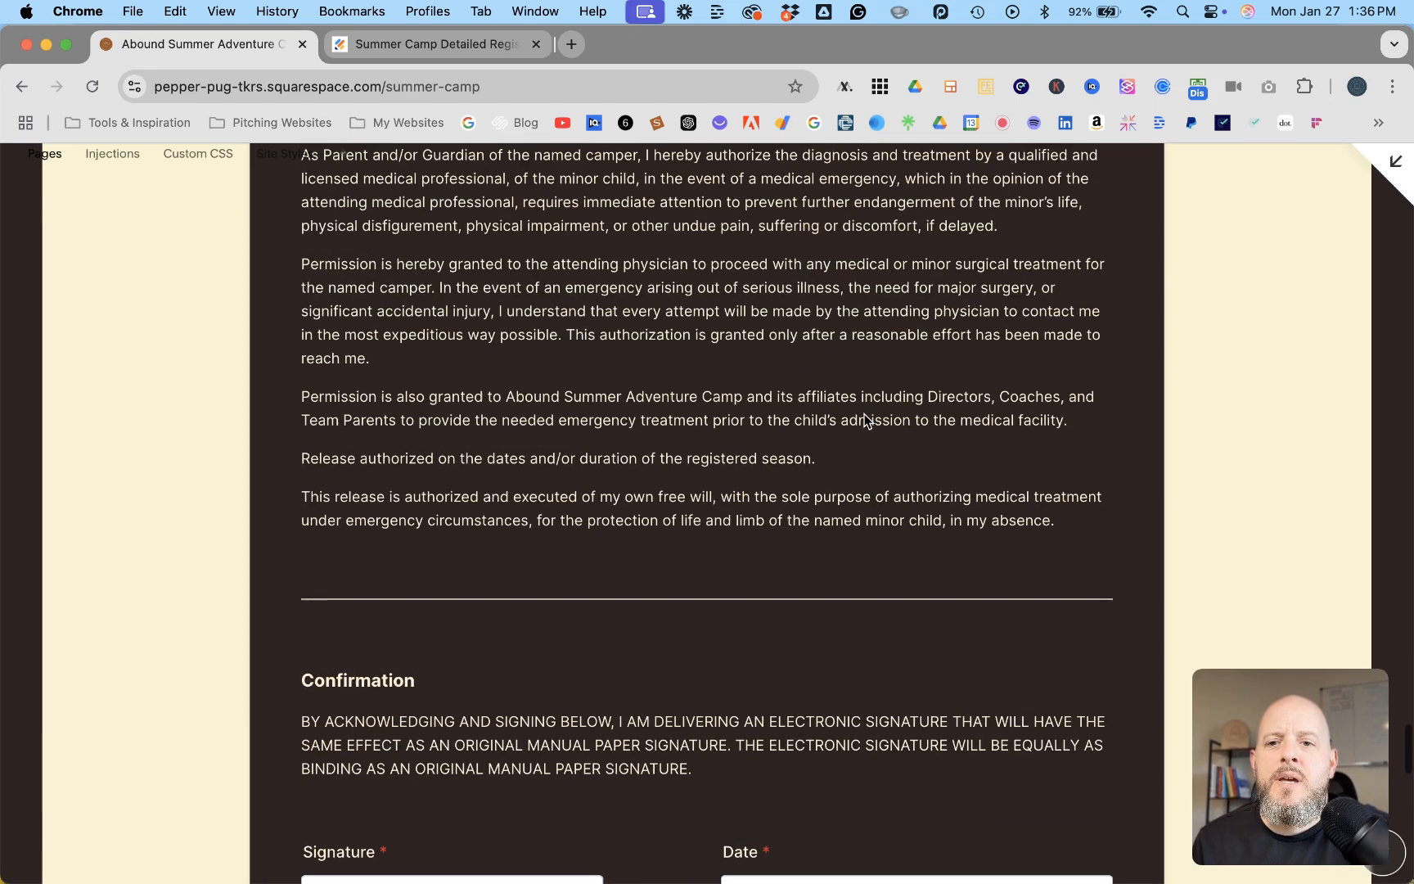
# Step: Switch to Jotform, return to the My Forms list past the upgrade offer, and select the Summer Camp Detailed Registration Form
pyautogui.click(474, 47)
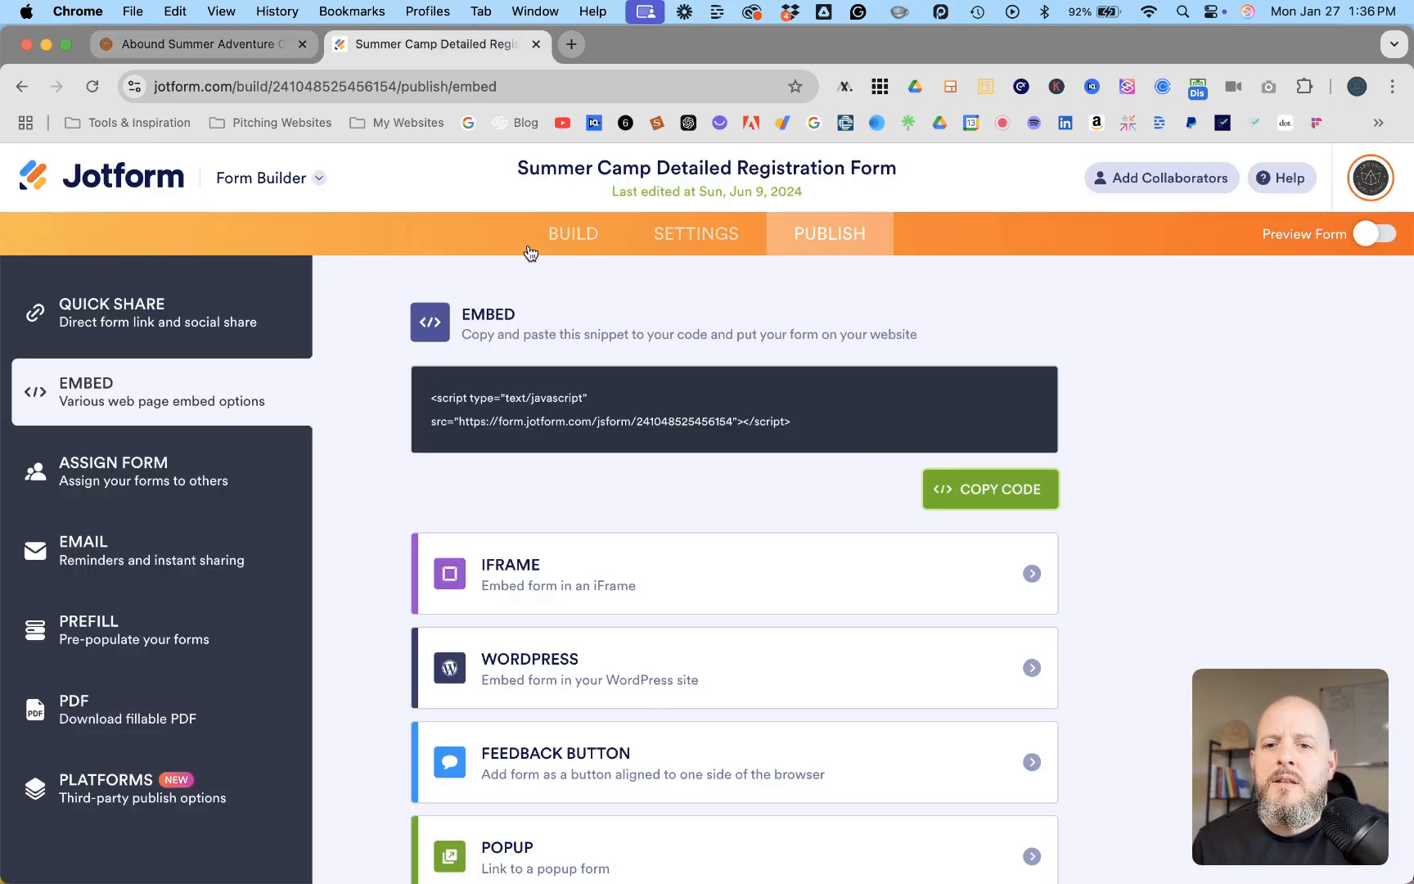
pyautogui.click(138, 180)
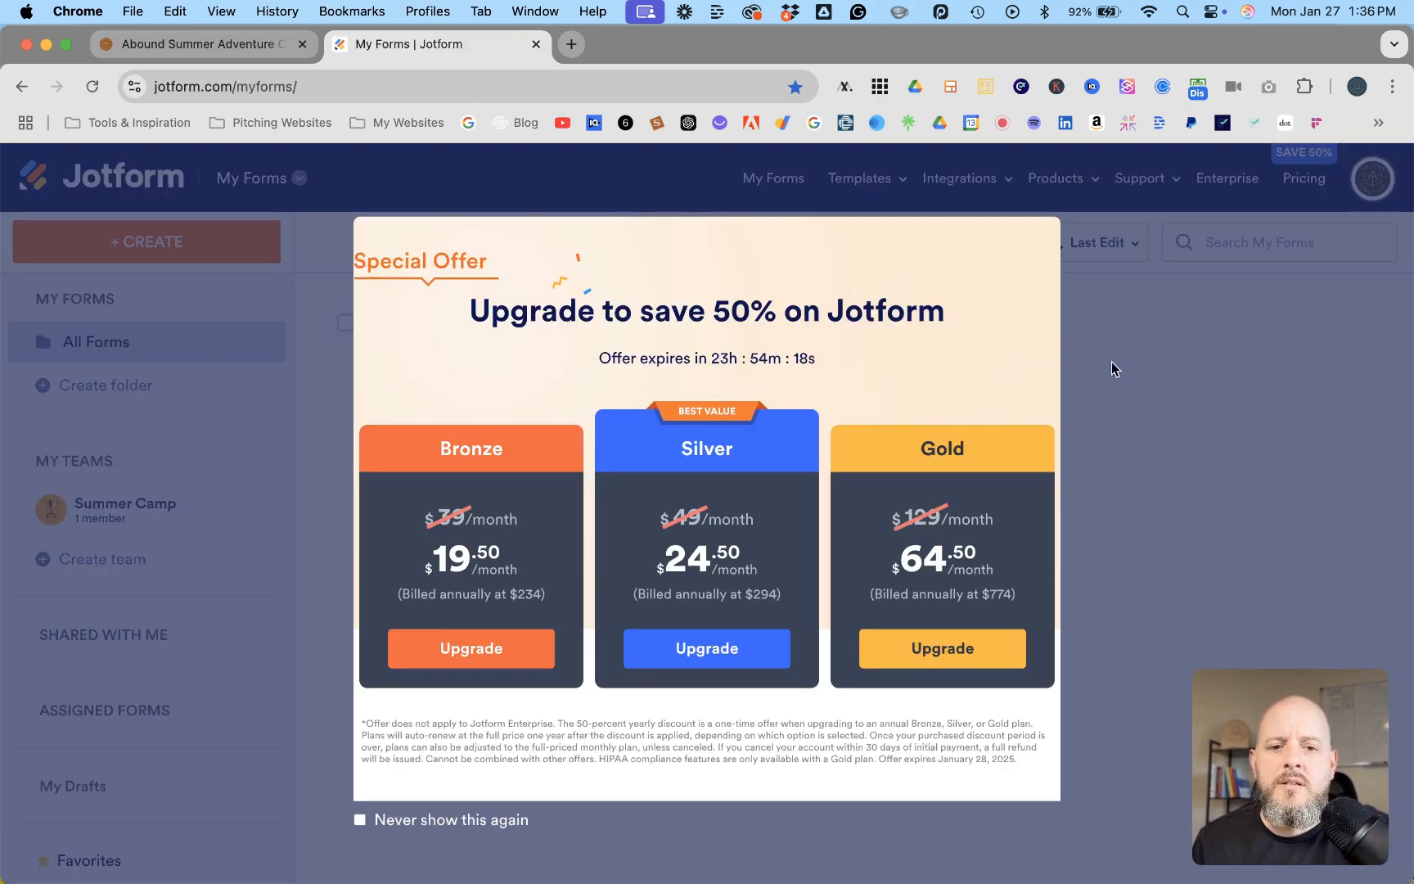
pyautogui.click(1113, 368)
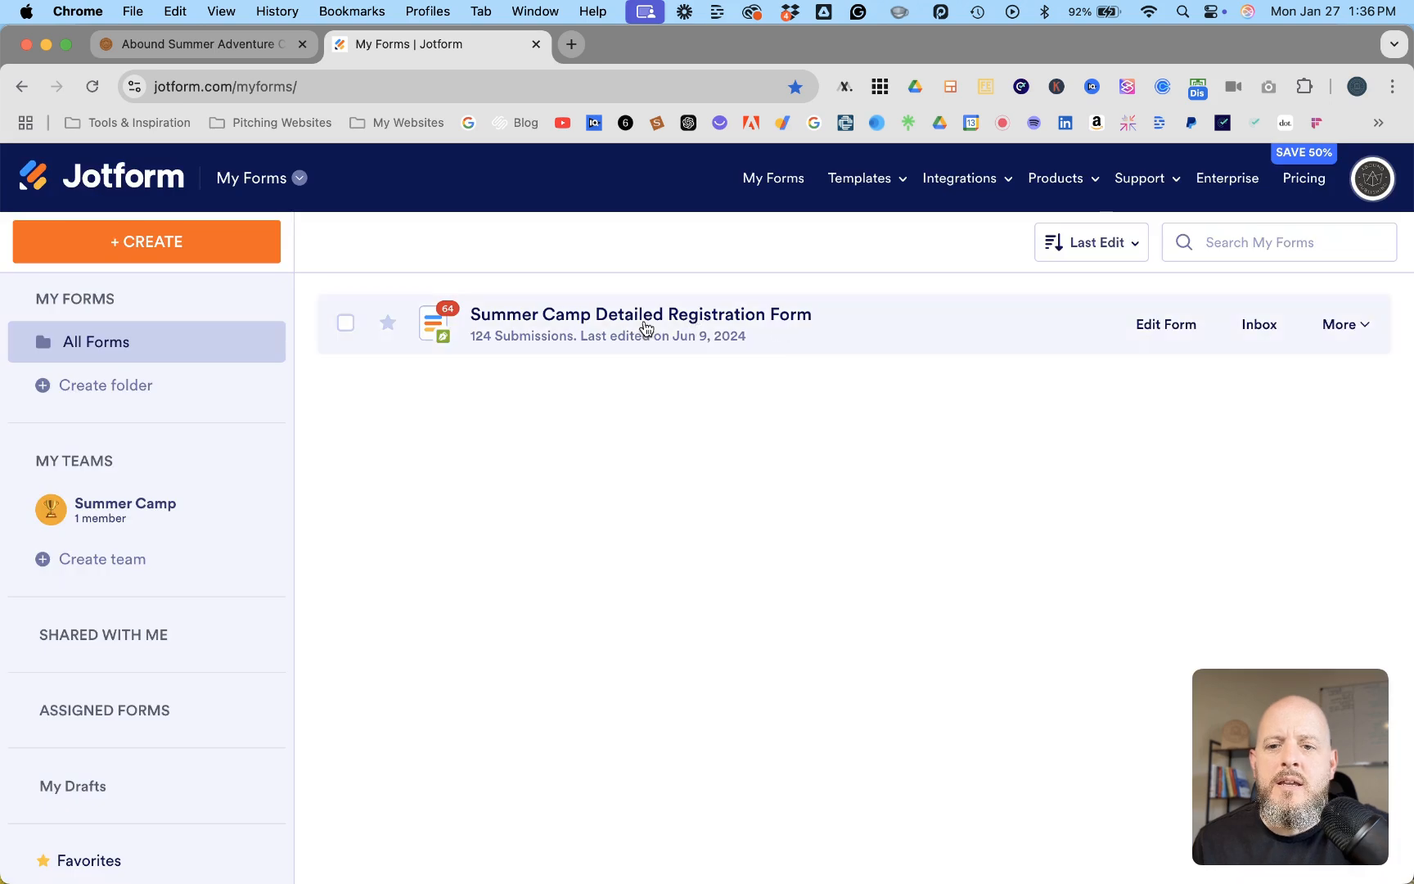
pyautogui.click(646, 328)
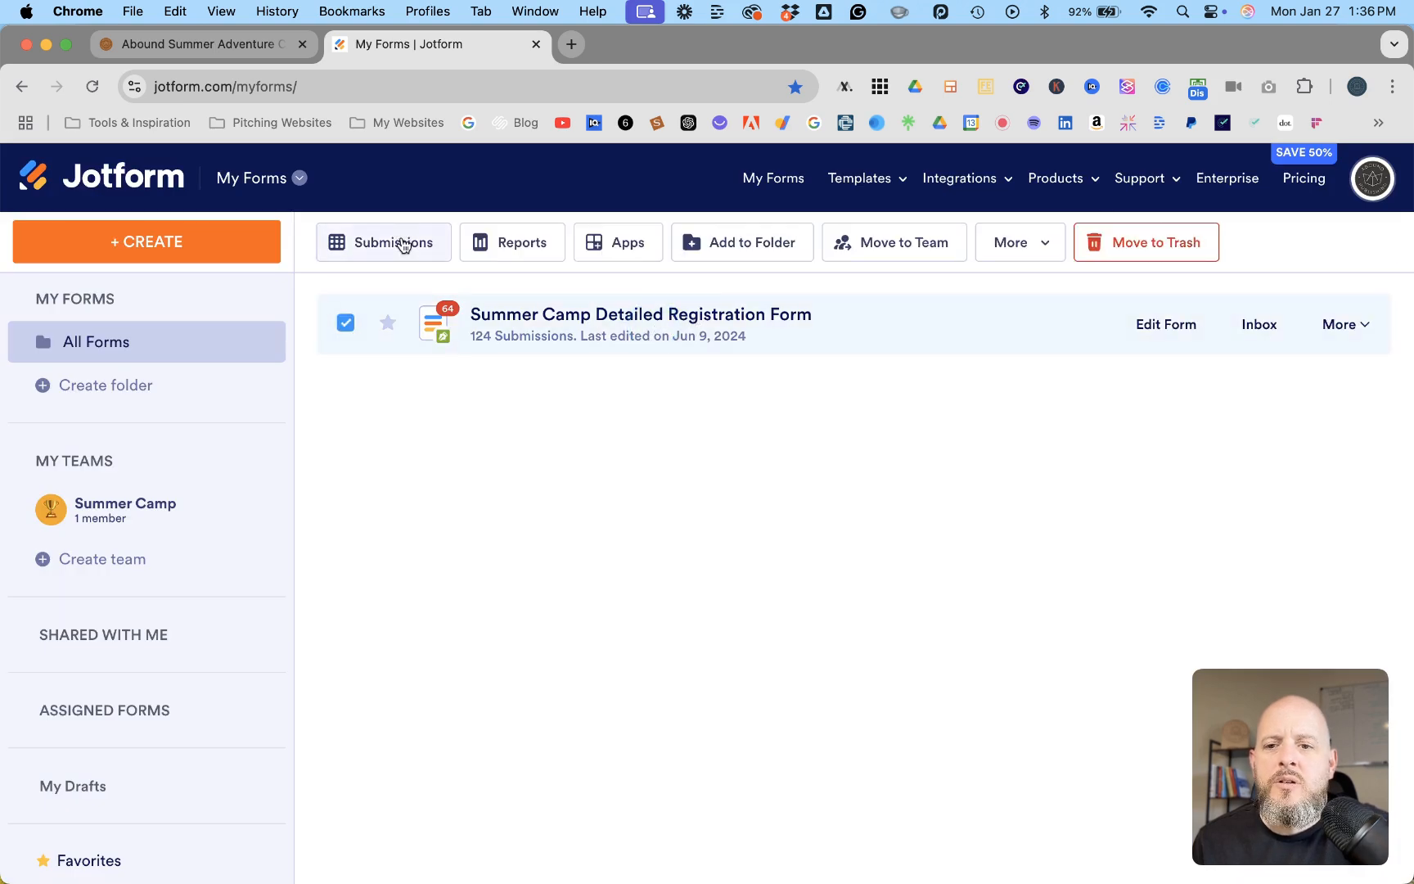